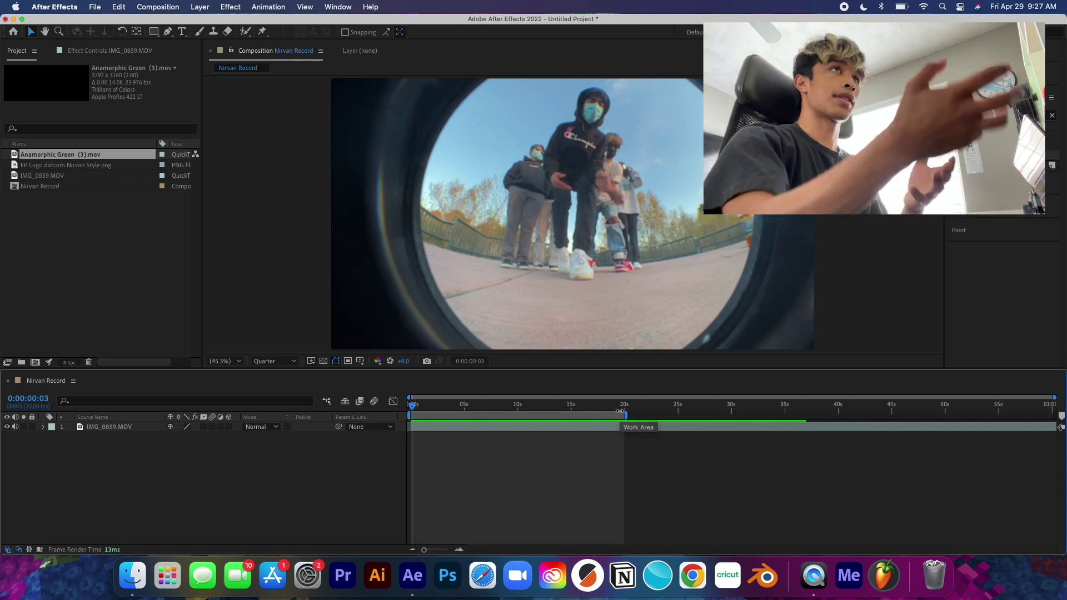
Step: Split the IMG_0859.MOV layer in the Nirvan Record composition at 0:00:04:14
left_click(410, 407)
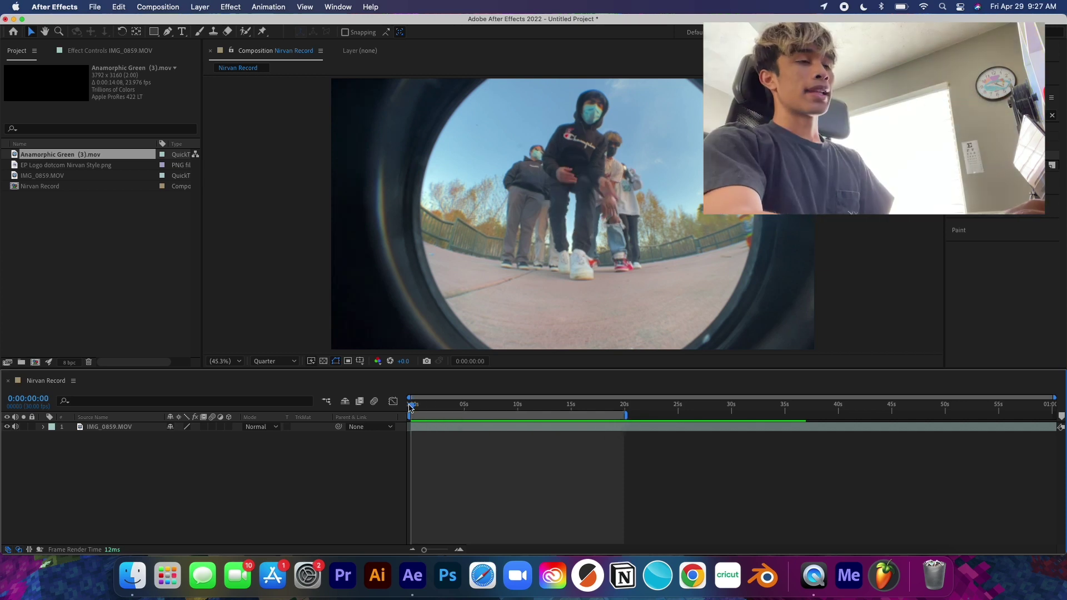
left_click_drag(412, 407, 459, 412)
left_click(464, 428)
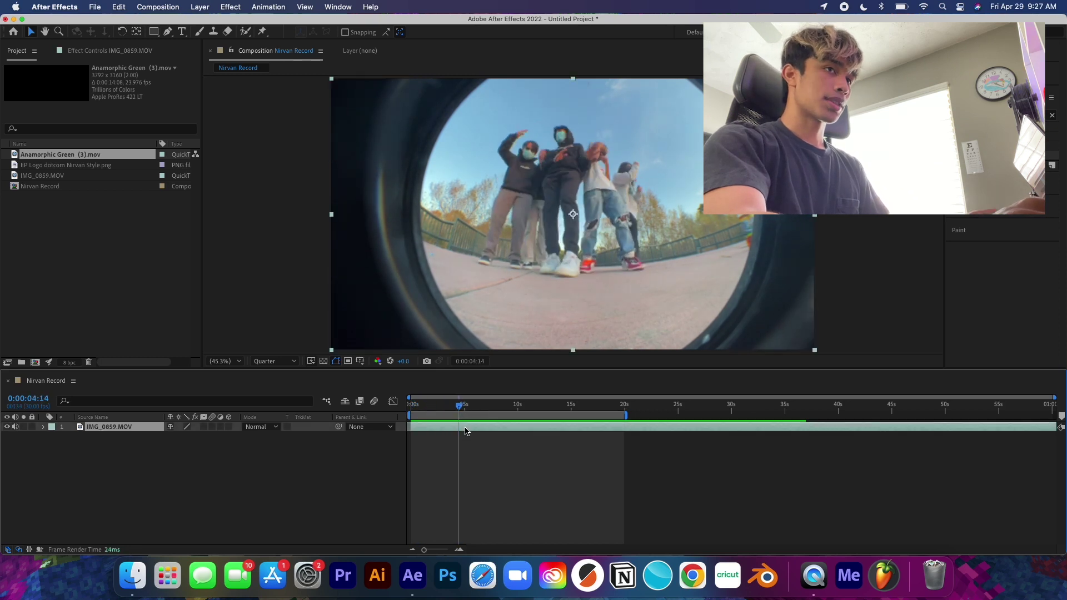
key("super+d")
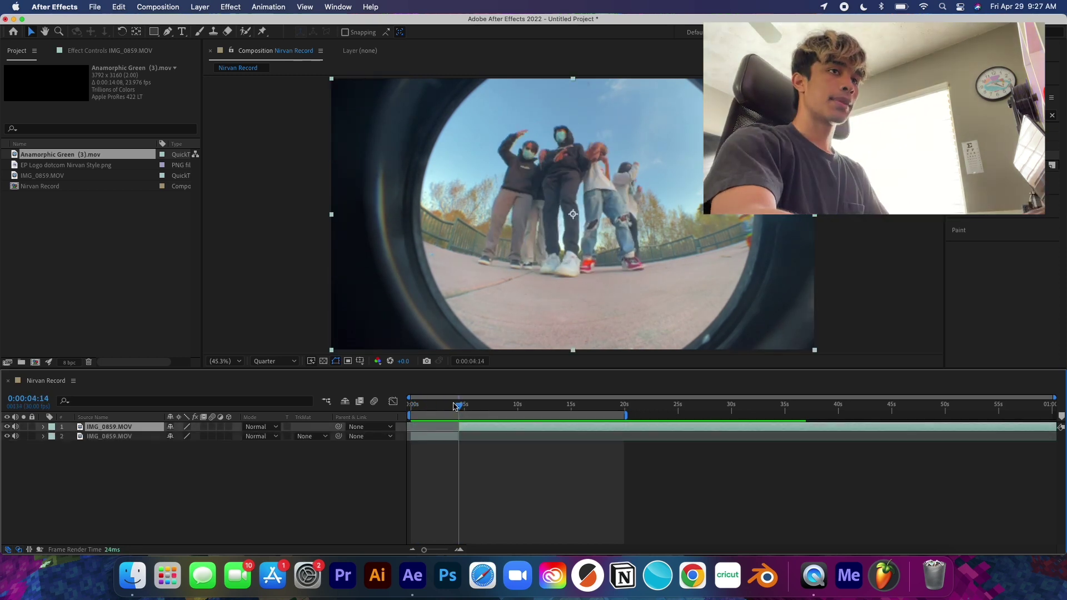
Step: Move the upper IMG_0859.MOV segment earlier to start at about 1.5 seconds, and review the footage around the cut
left_click_drag(462, 410, 489, 429)
left_click(444, 421)
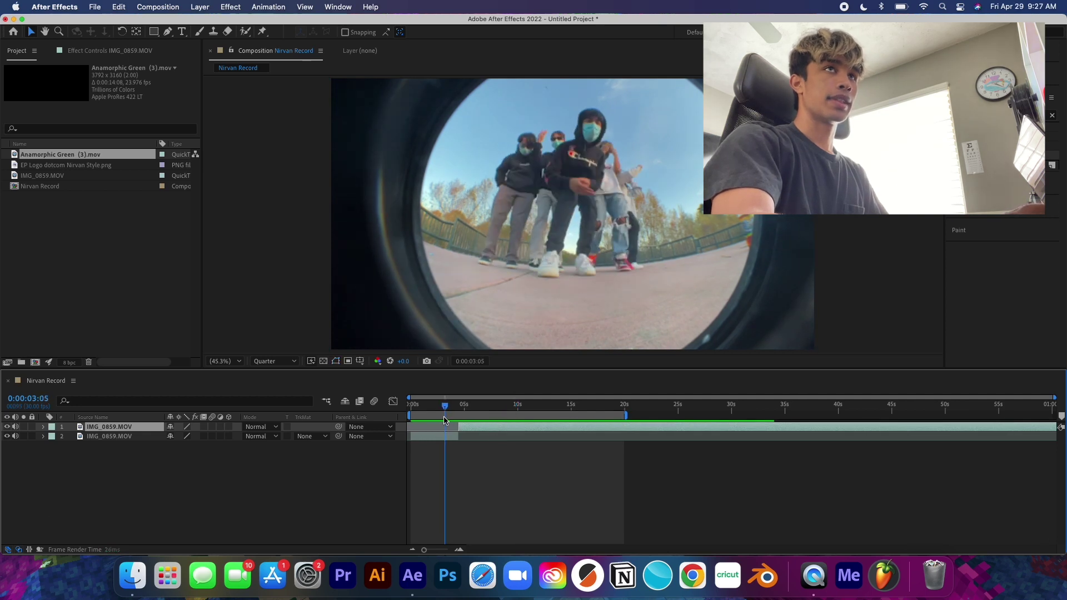
key("space")
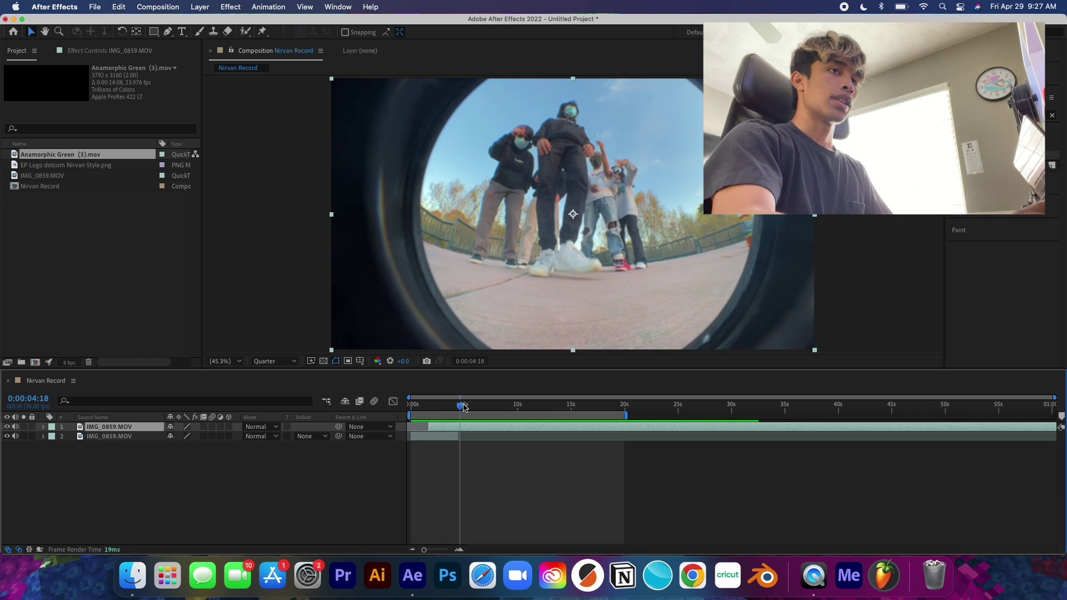
left_click_drag(460, 406, 487, 407)
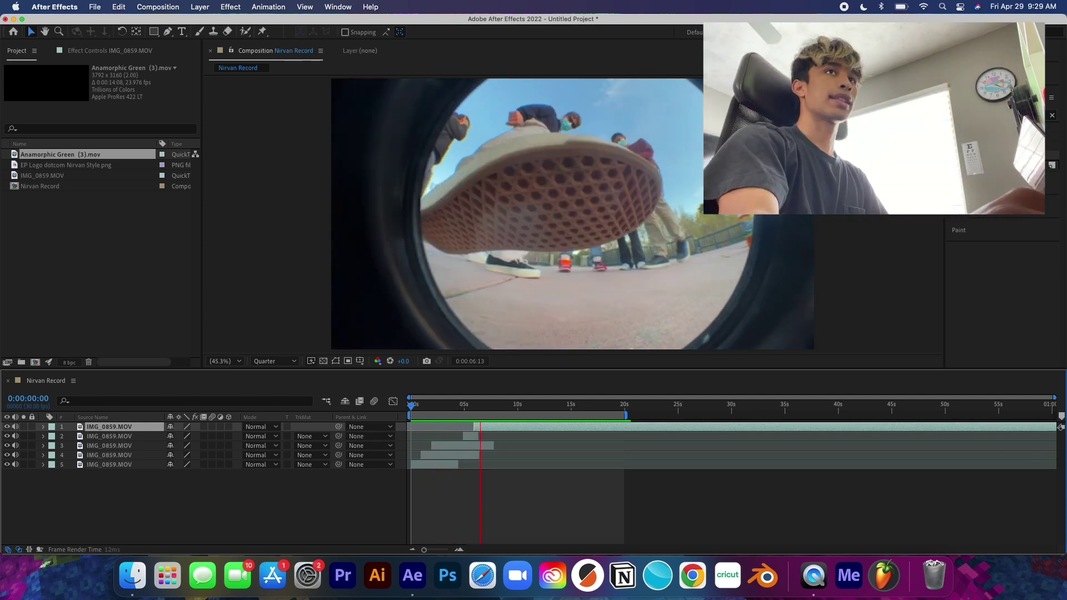
Step: Pre-compose all five IMG_0859.MOV layers into a composition named "base layer", moving all attributes into it, and preview the result
left_click(492, 431)
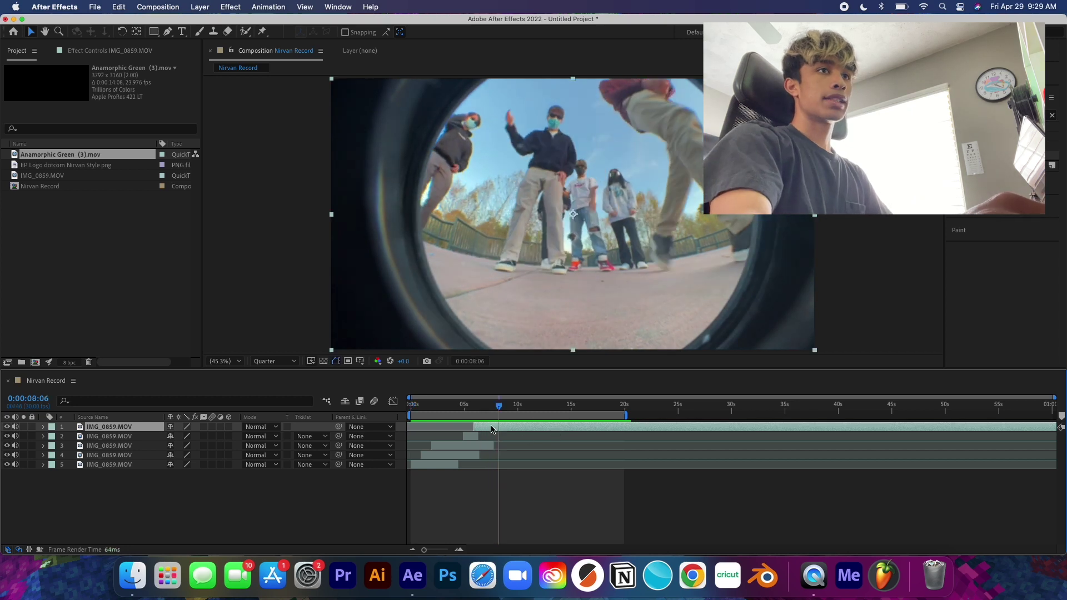
left_click_drag(499, 408, 405, 419)
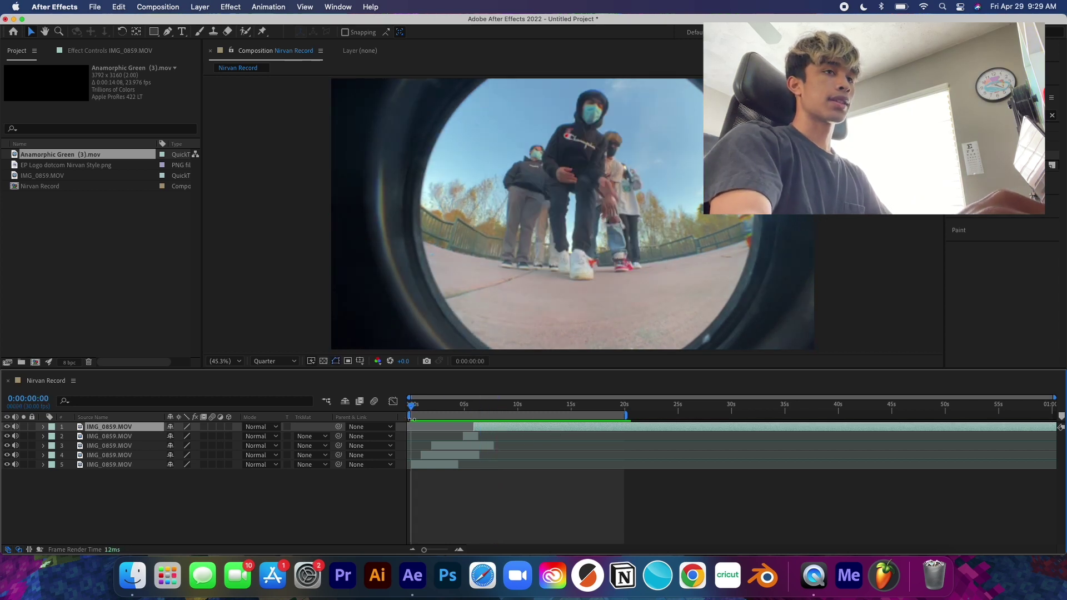
key("shift")
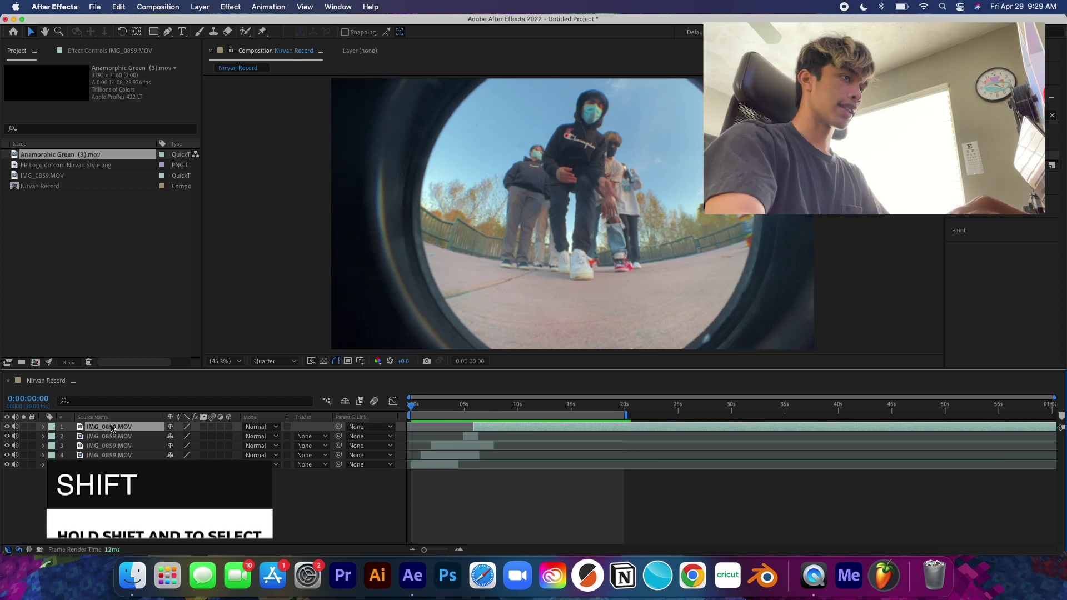
left_click(113, 464, "shift")
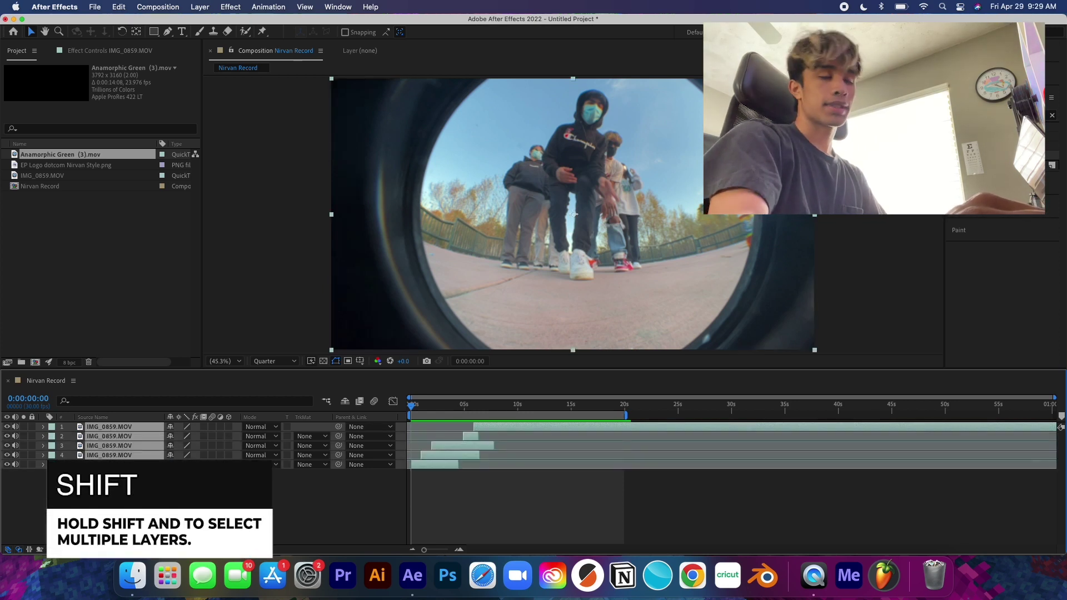
right_click(123, 441)
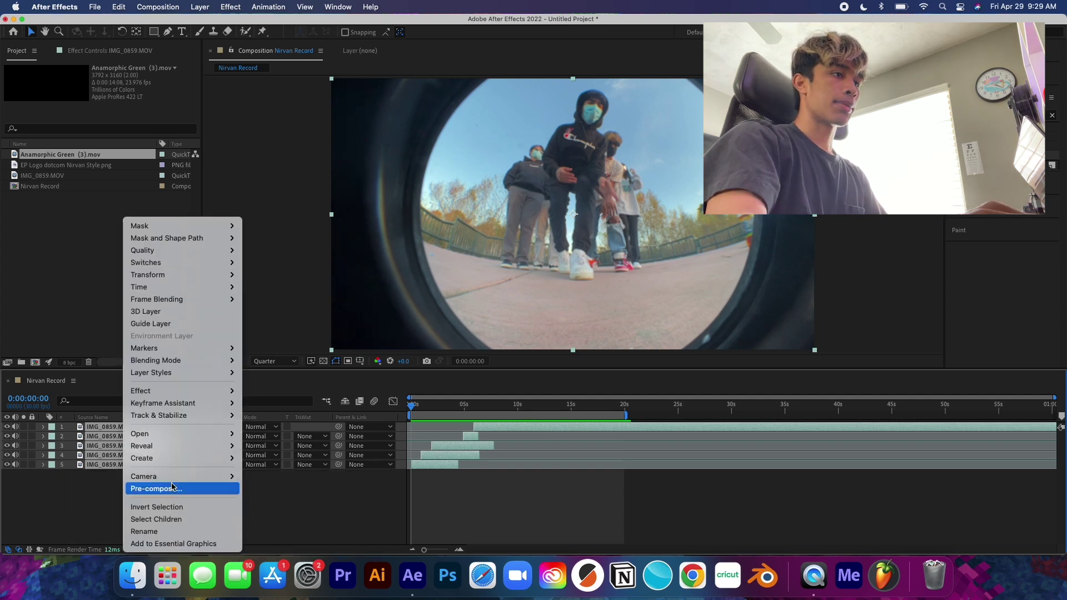
left_click(171, 487)
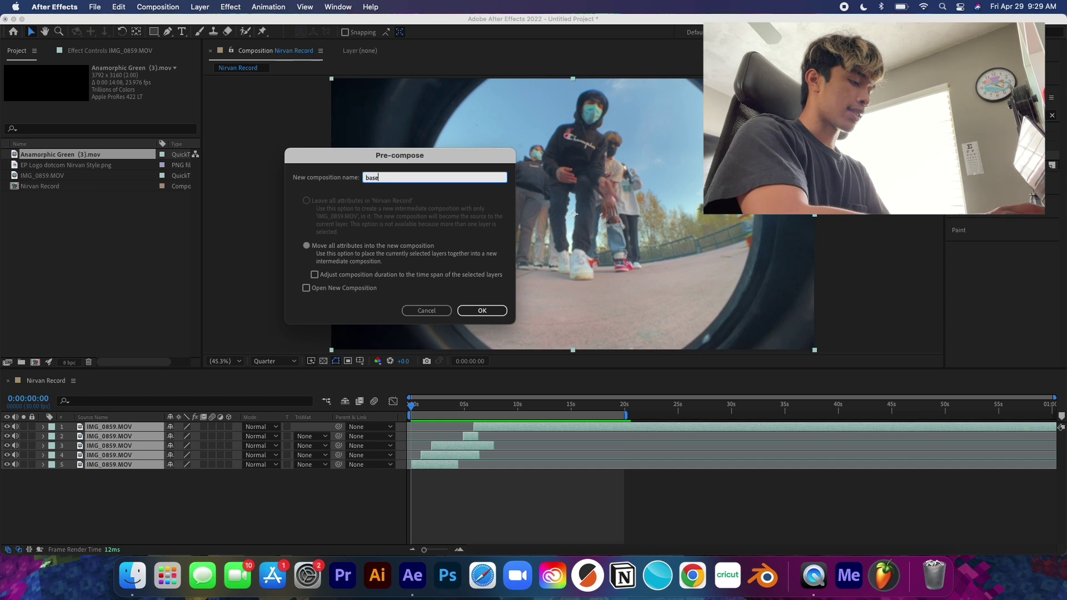
left_click(482, 310)
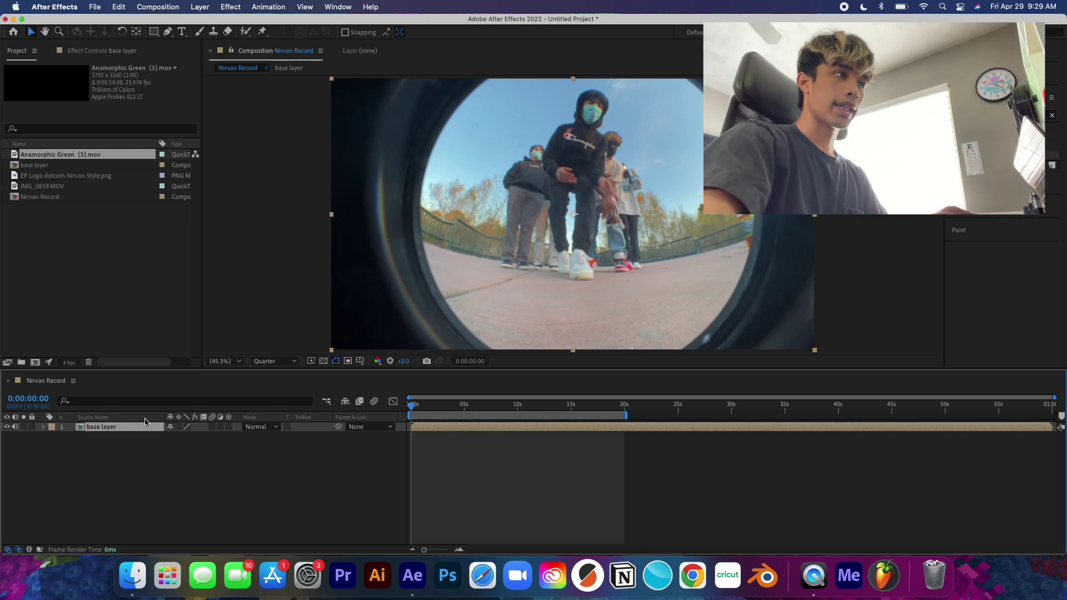
key("space")
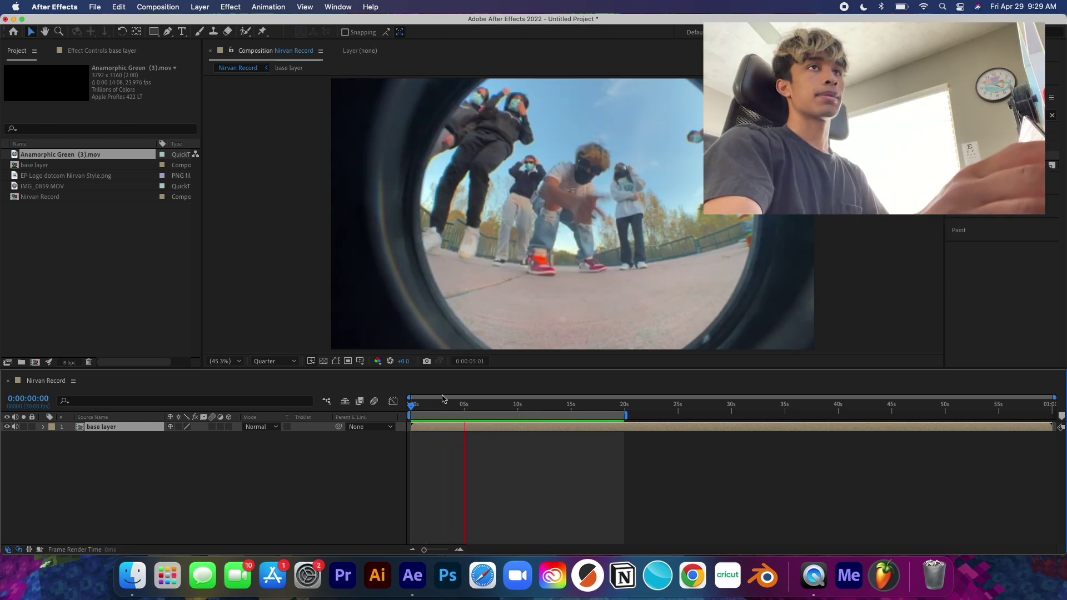
left_click(86, 427)
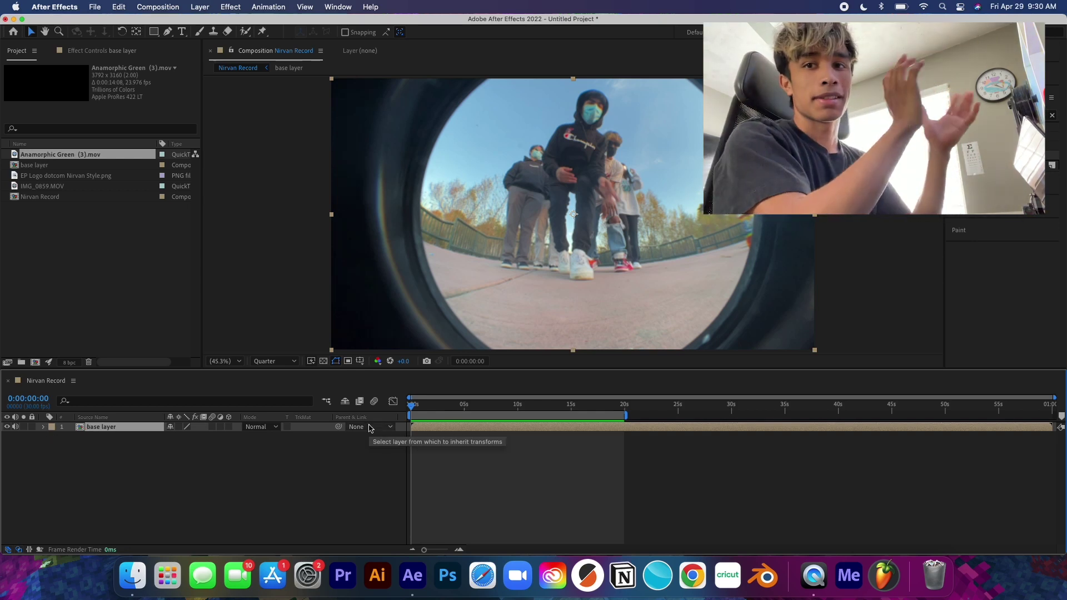
Step: Reveal the base layer's Transform properties and open an expression on Position with its default text cleared
left_click(43, 427)
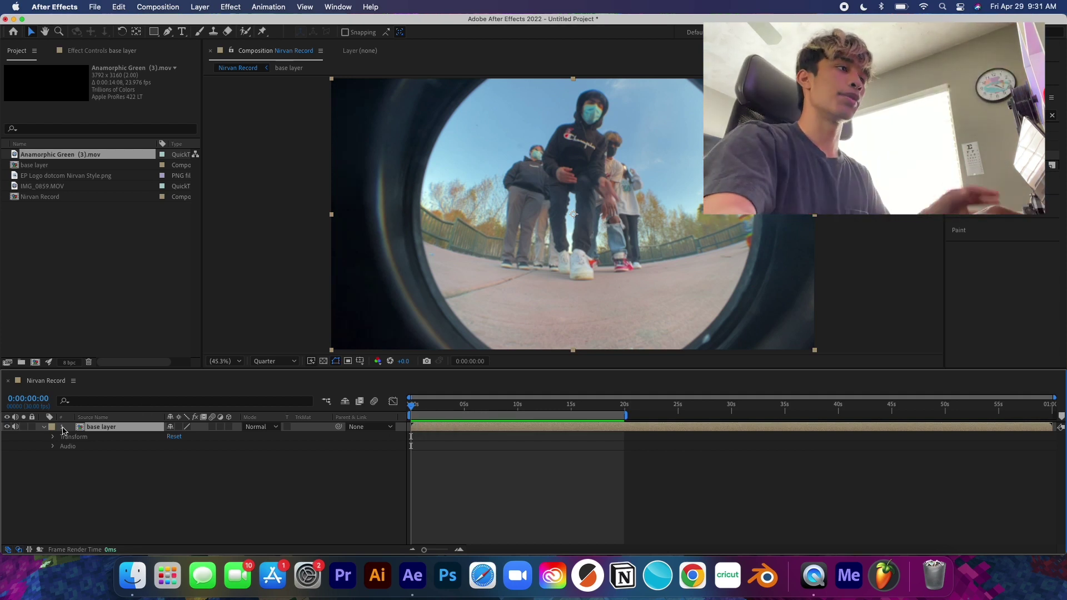
left_click(44, 427)
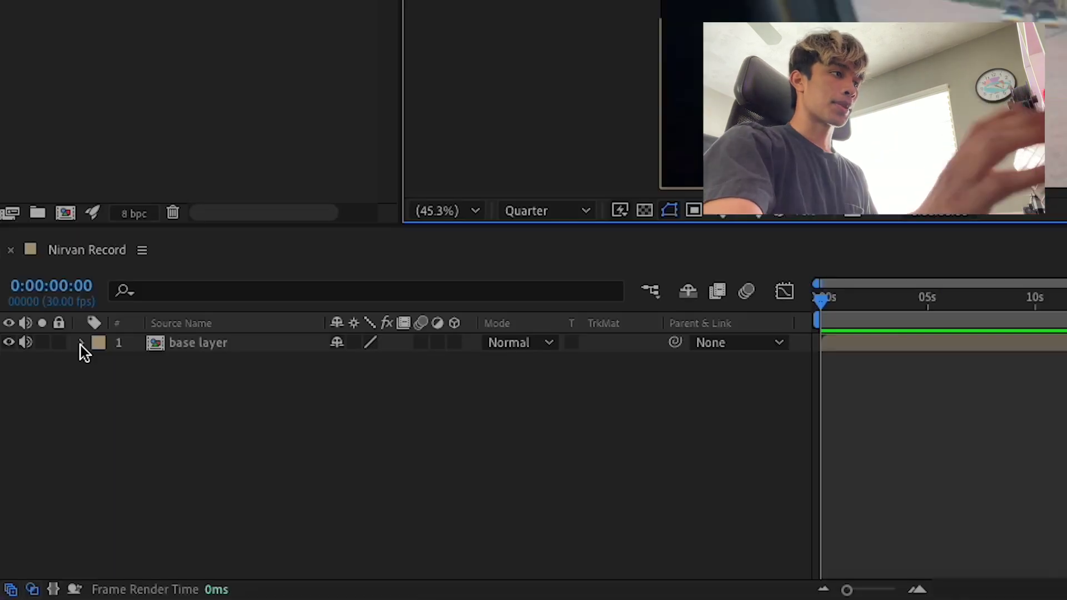
left_click(44, 427)
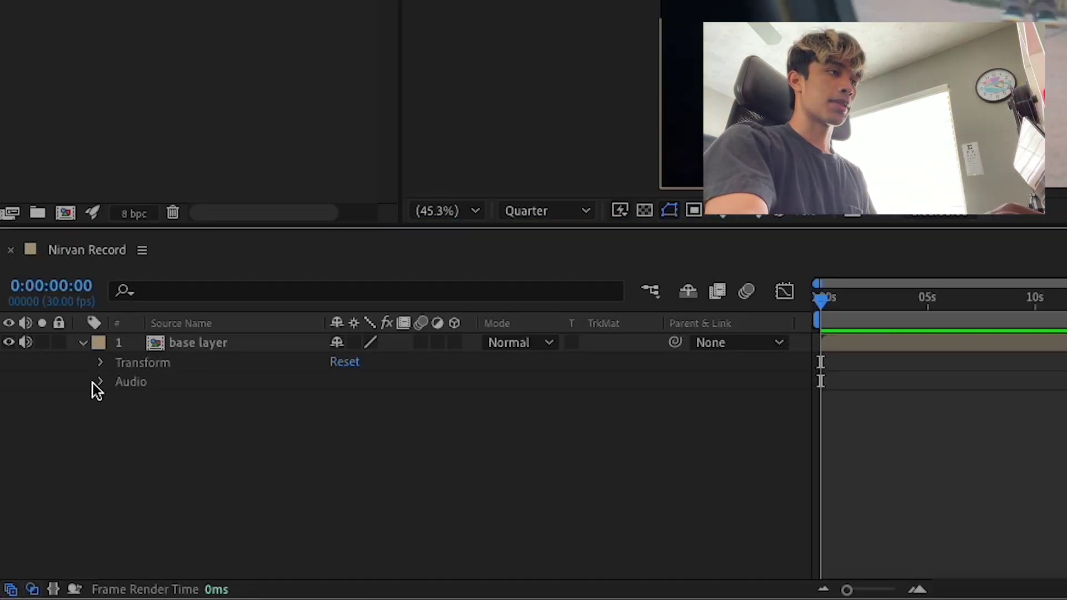
left_click(101, 363)
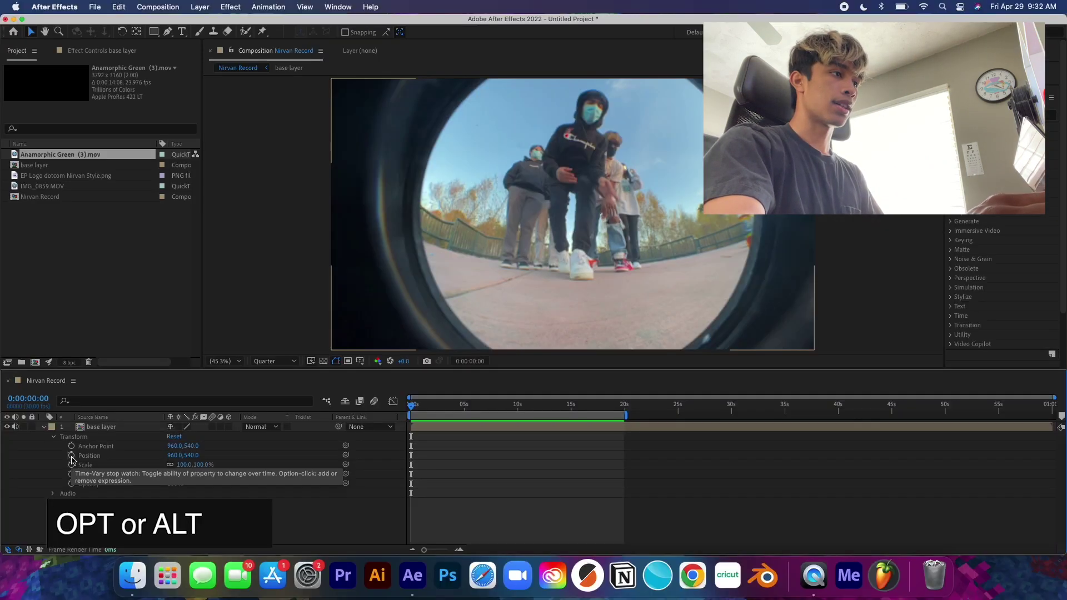
left_click(138, 401, "alt")
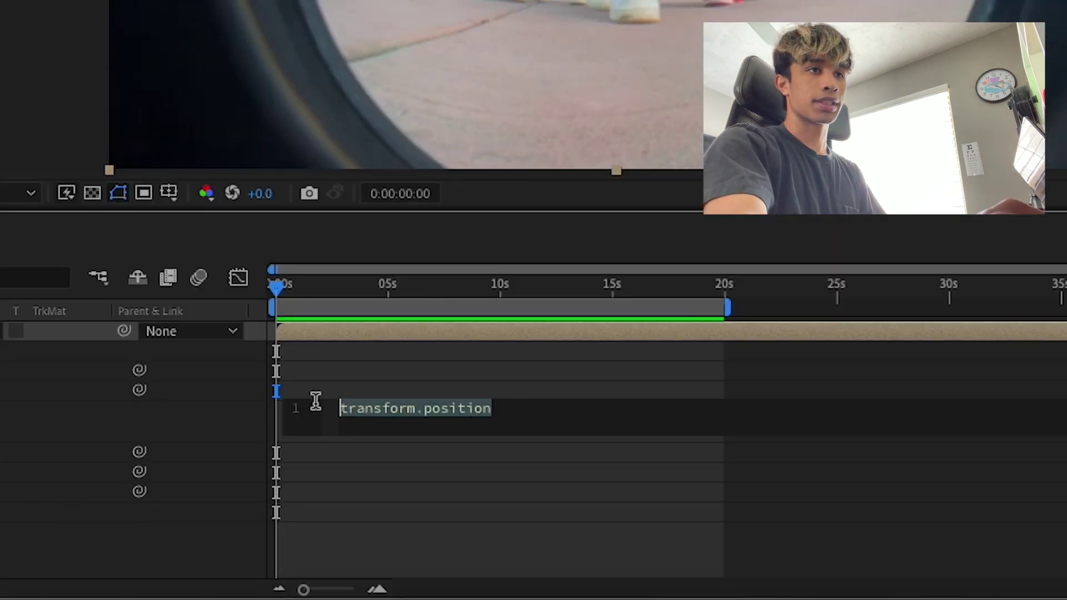
key("BackSpace")
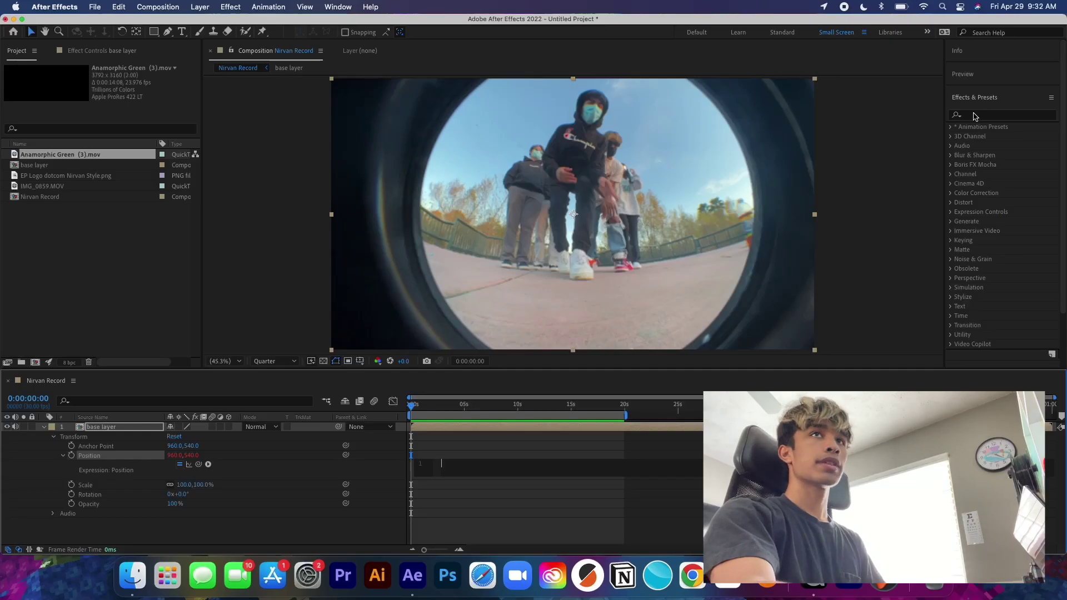
Step: Find the Slider Control effect by searching for "slide", apply it to the base layer and check its slider range
left_click(983, 114)
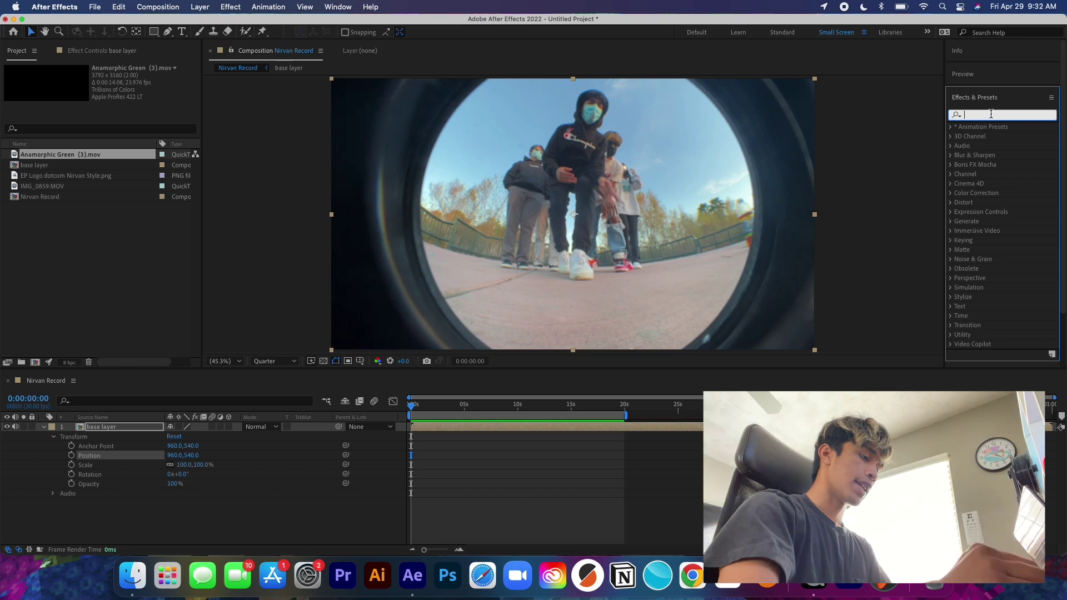
type("slide")
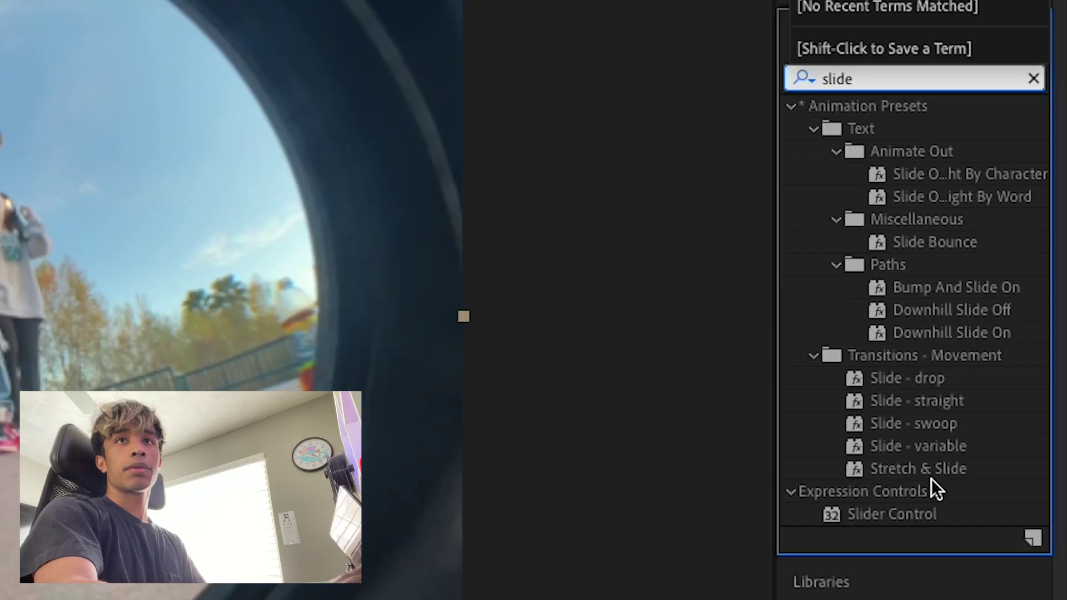
left_click(912, 475)
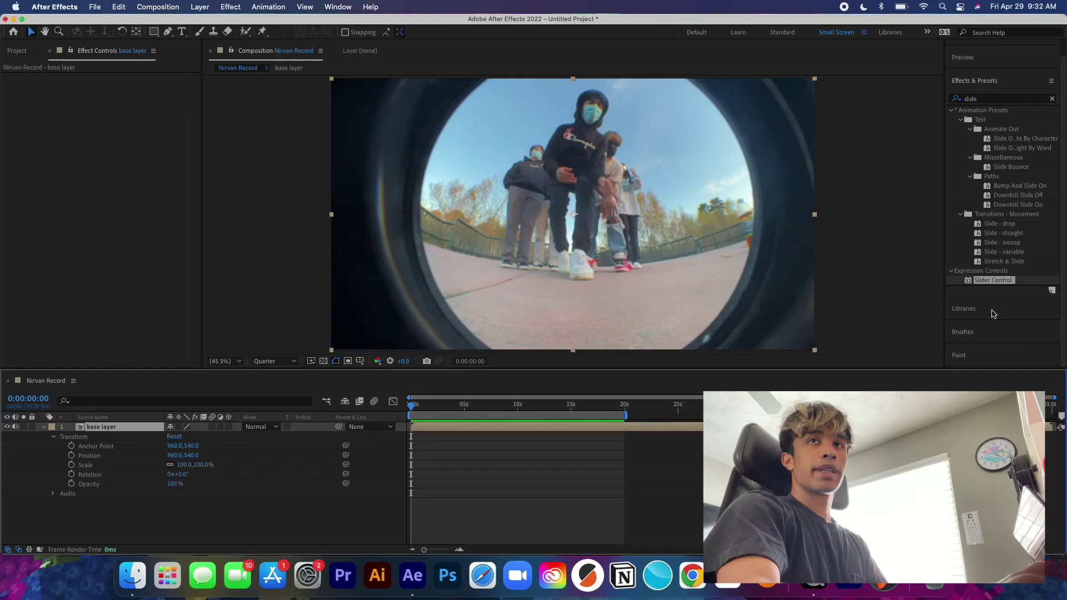
left_click_drag(987, 284, 122, 430)
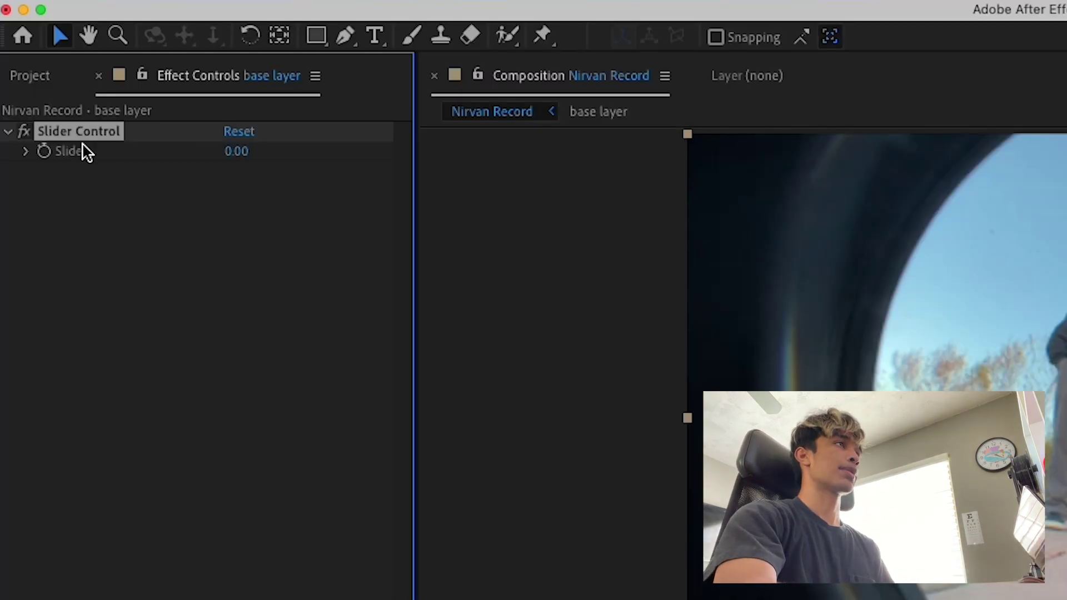
left_click(25, 151)
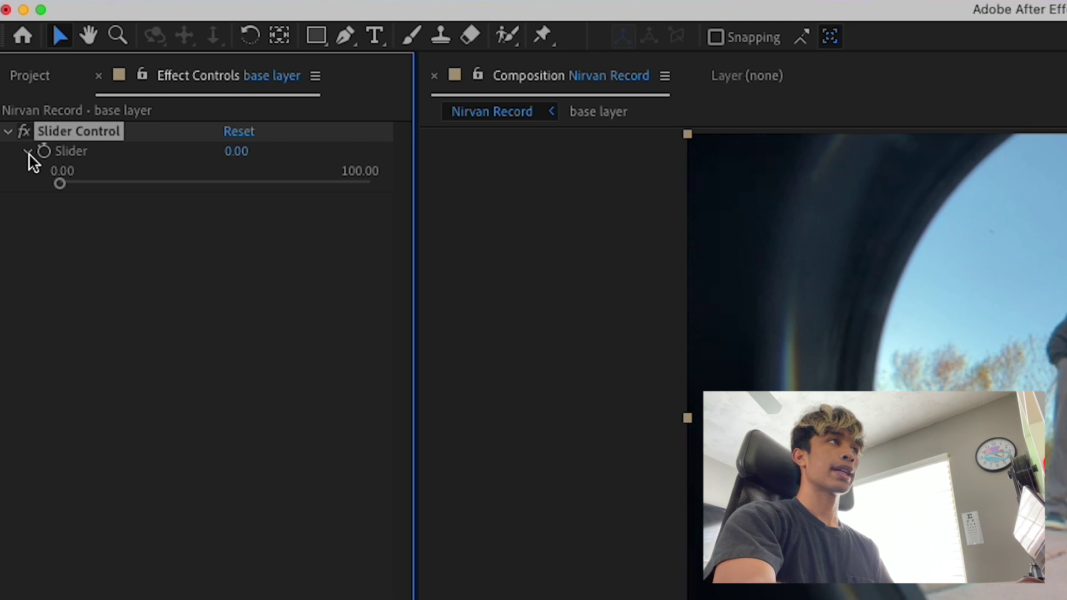
left_click(25, 150)
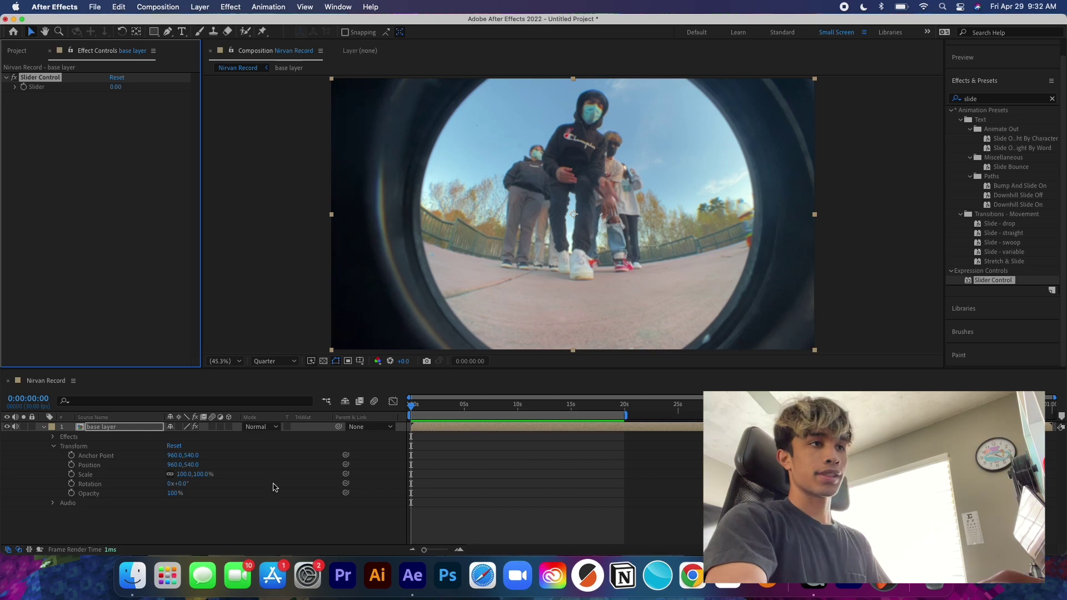
Step: Give the base layer's Position the expression wiggle(10,effect("Slider Control")("Slider")), linked to the slider, and move the playhead to 0:00:04:00
left_click(72, 466, "alt")
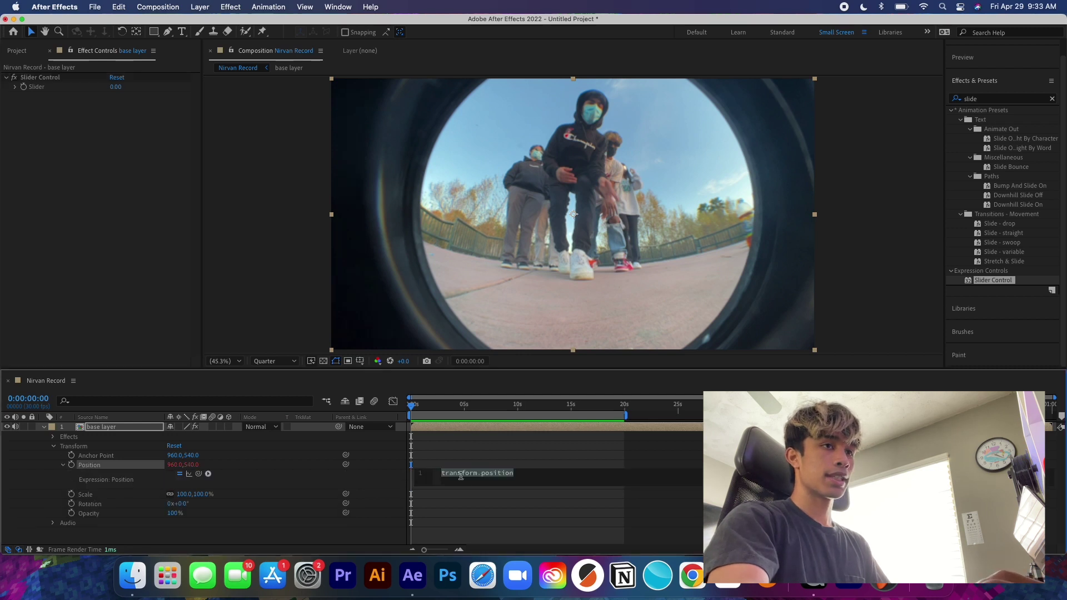
left_click_drag(552, 471, 550, 473)
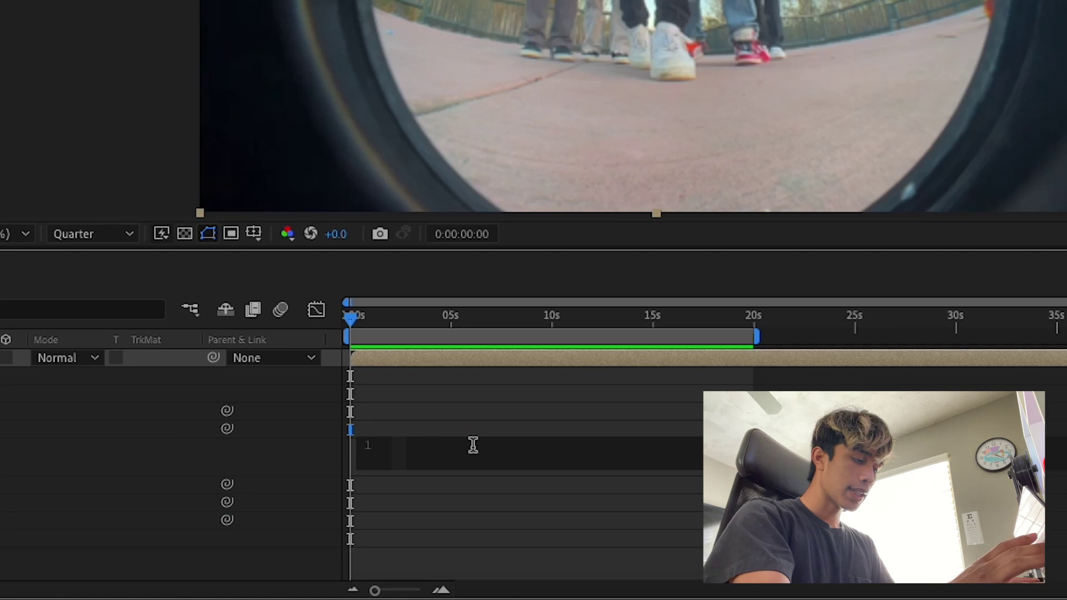
type("wi")
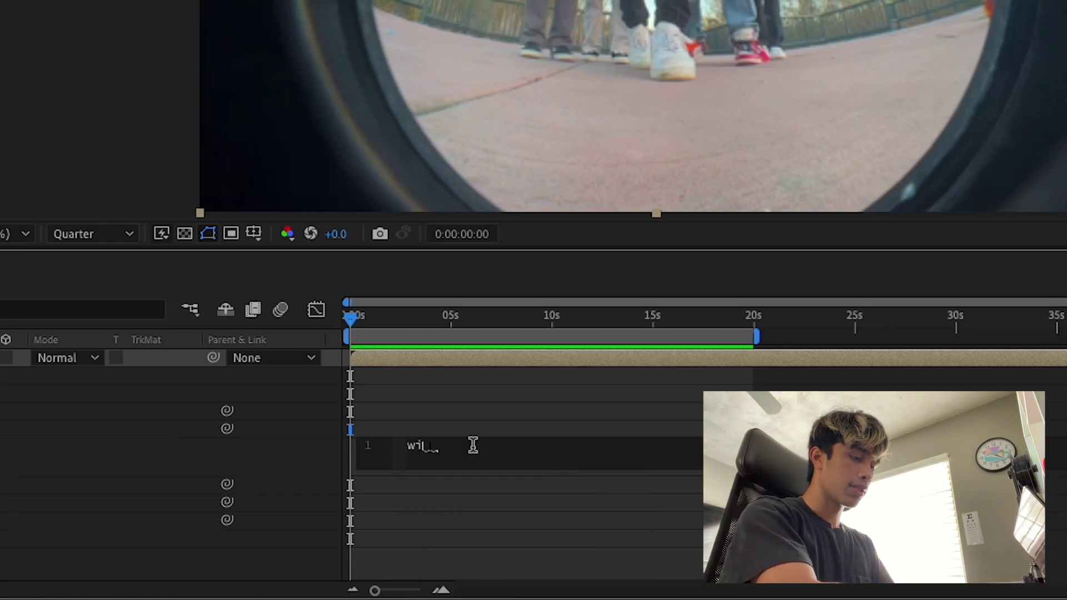
type("gg")
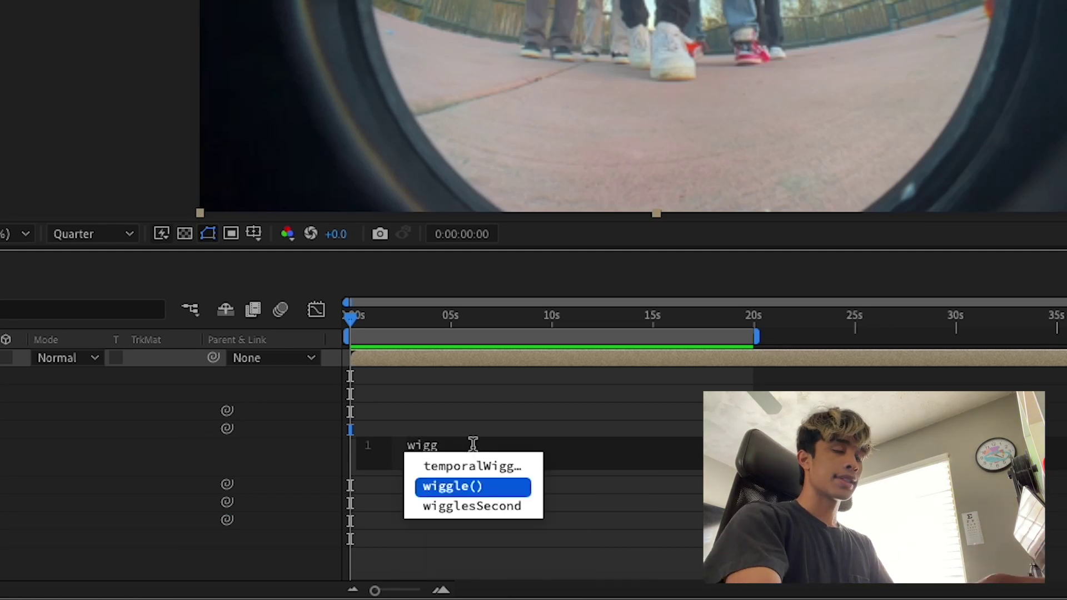
left_click(472, 494)
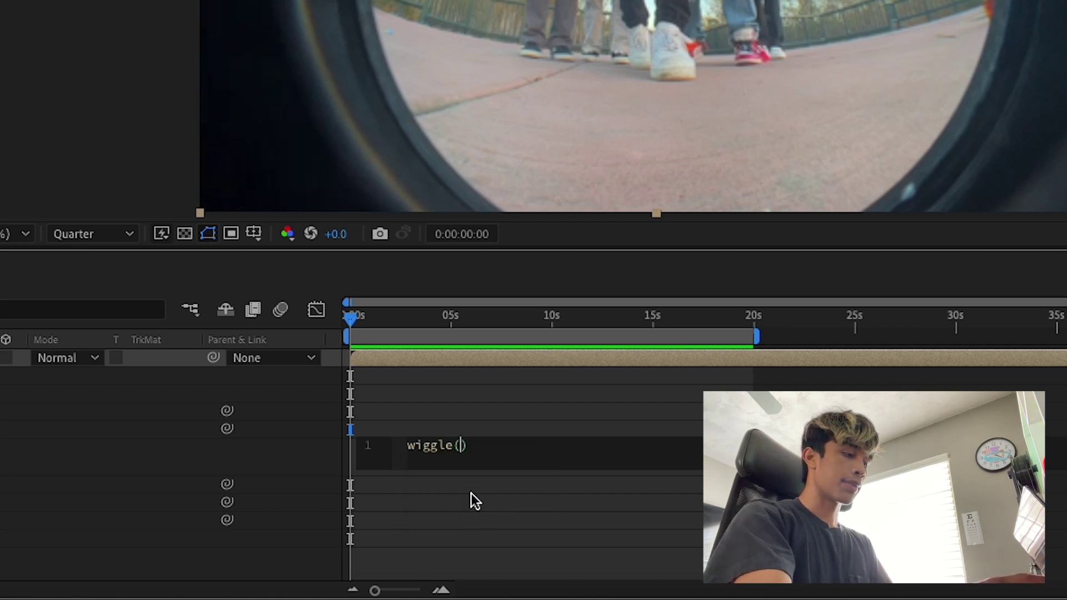
type("10,")
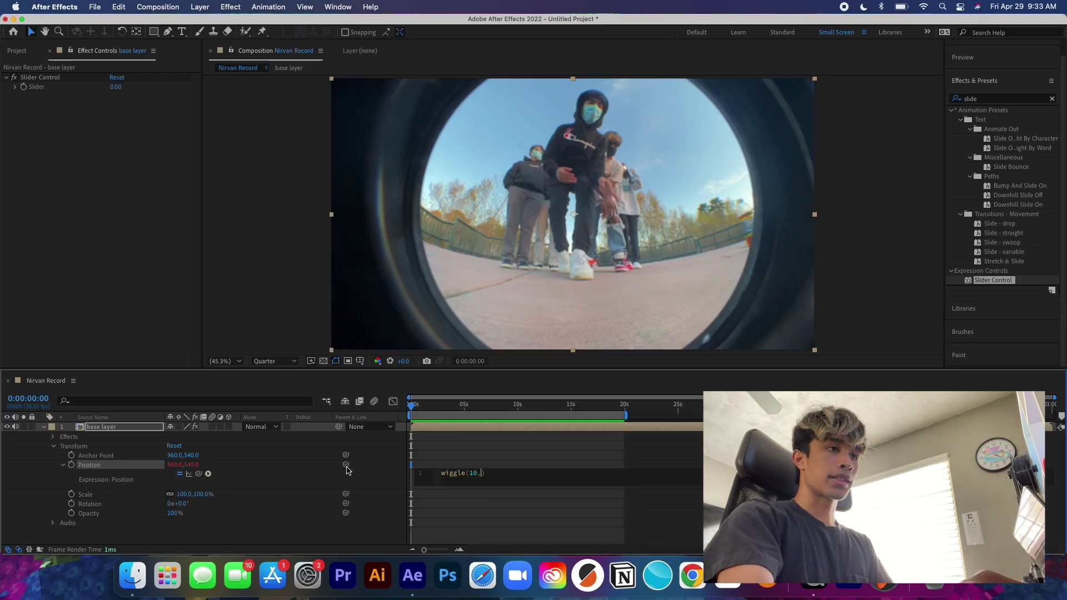
left_click_drag(86, 79, 64, 87)
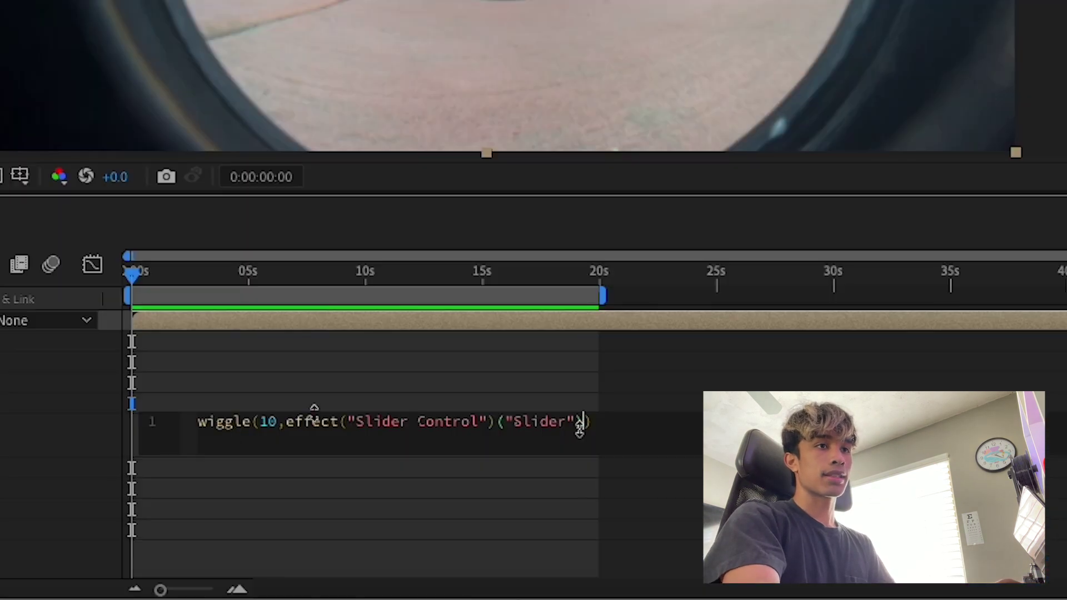
left_click_drag(124, 256, 220, 297)
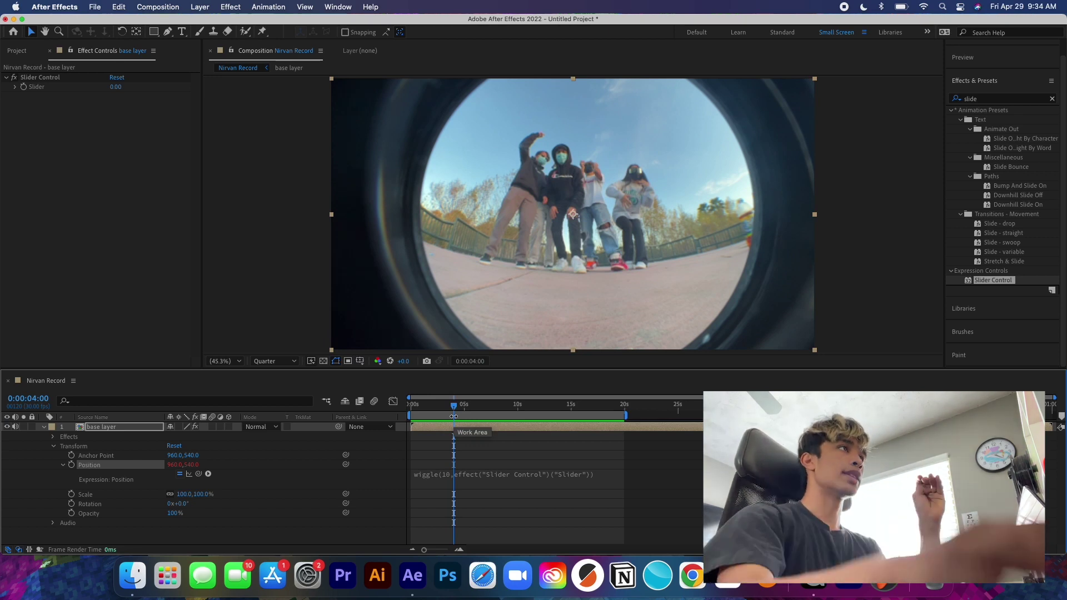
Step: Try several strong Slider values on the base layer, reduce the Slider to 26, and preview the shake
left_click_drag(115, 90, 158, 82)
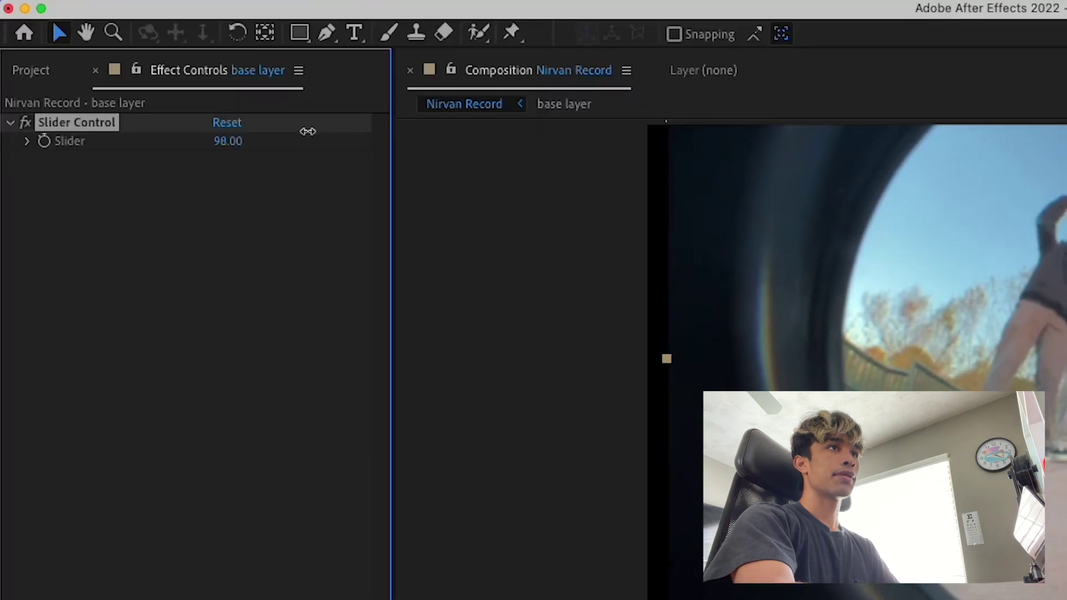
left_click_drag(308, 132, 644, 75)
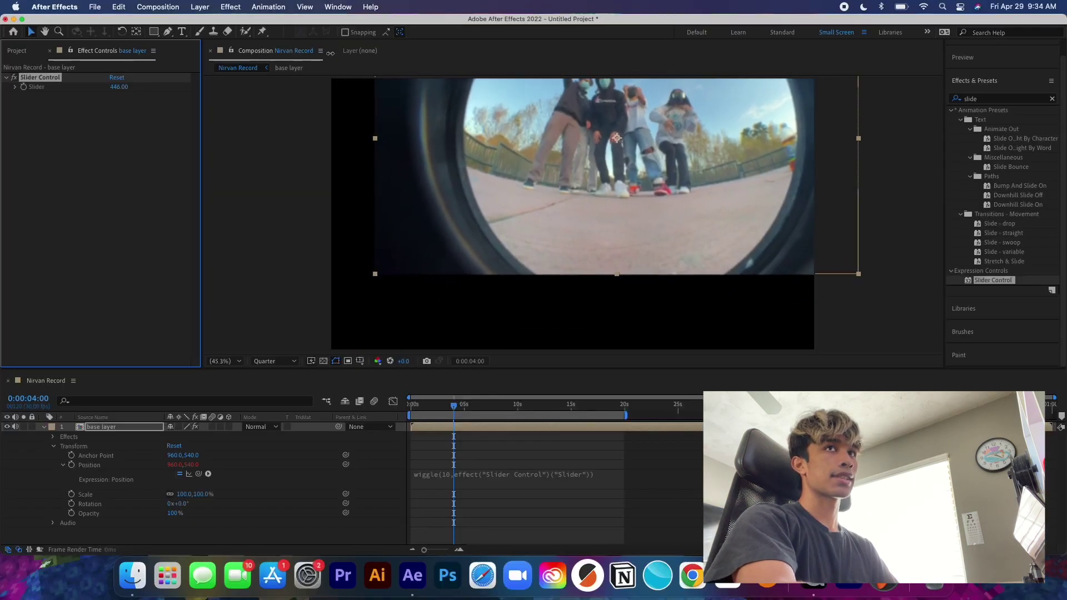
left_click_drag(330, 52, 149, 86)
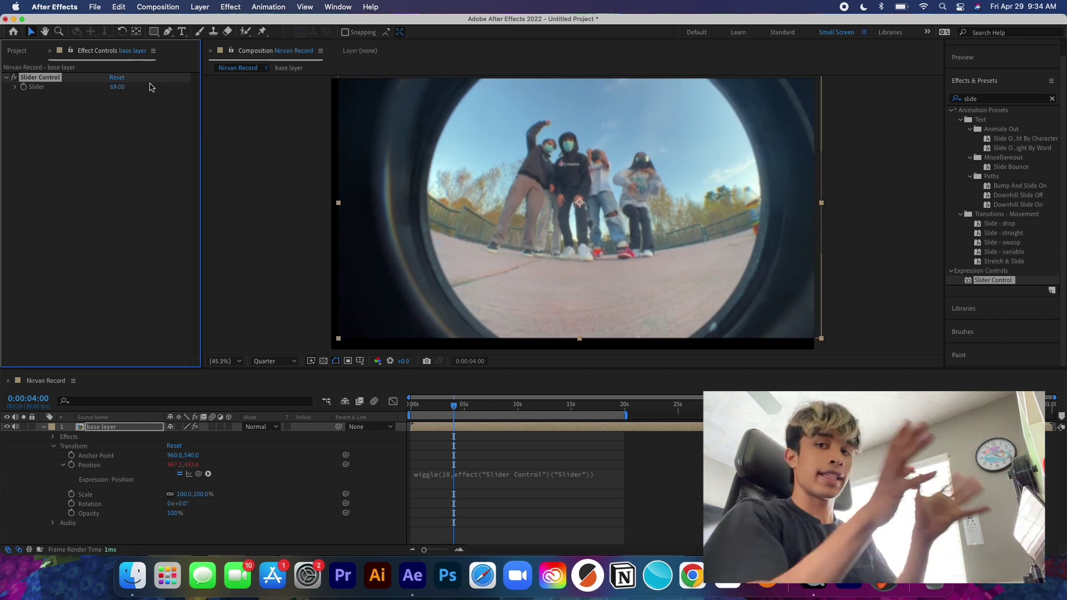
left_click_drag(119, 88, 98, 89)
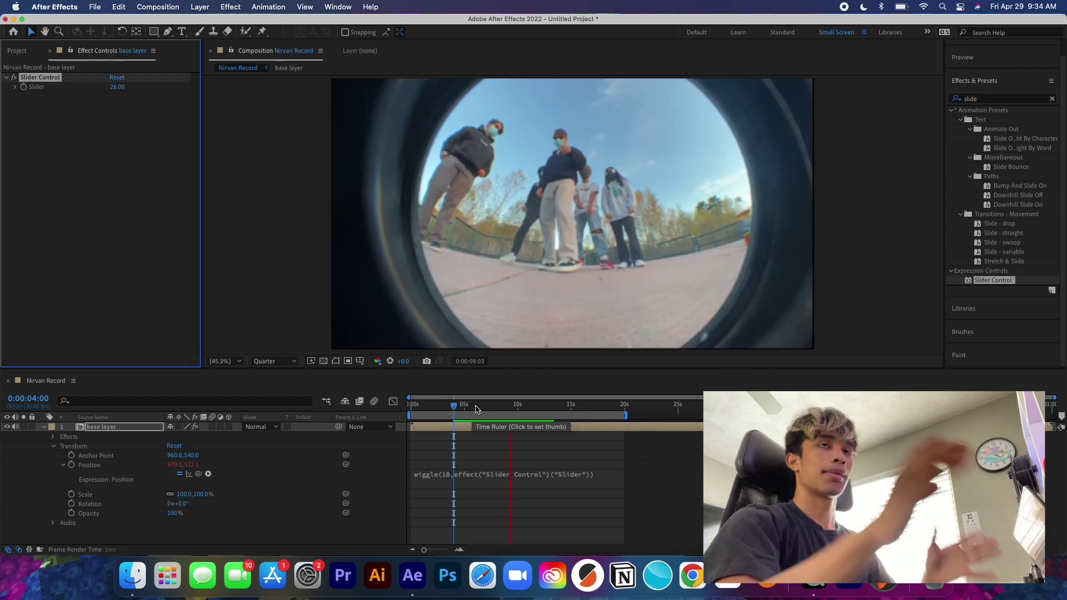
key("space")
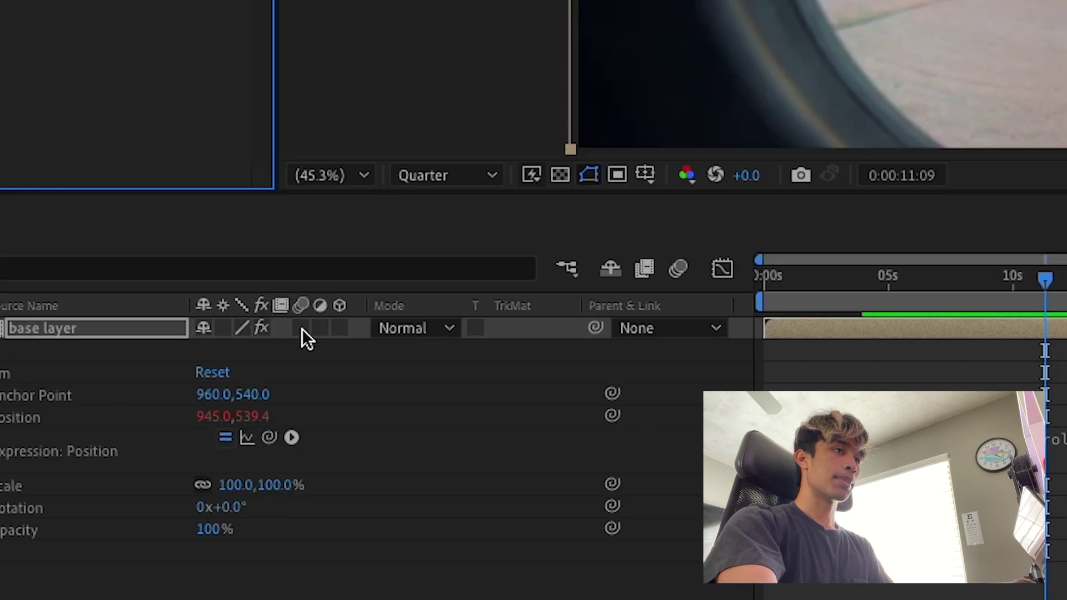
Step: Enable motion blur for the base layer and the composition, and preview it from 0:00:08:08
left_click(302, 331)
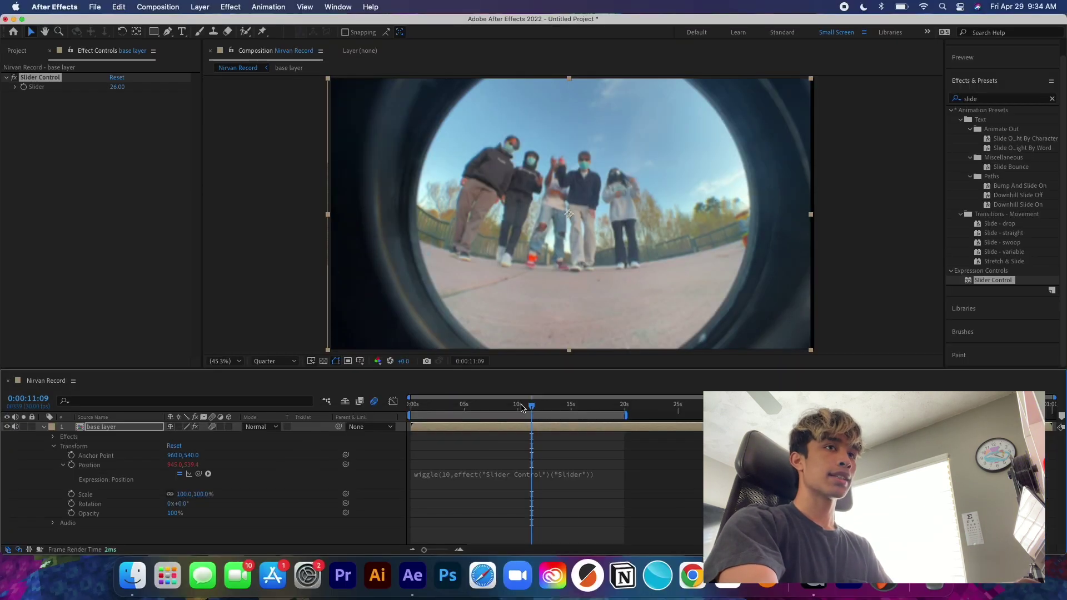
left_click(1011, 295)
left_click_drag(516, 412, 499, 412)
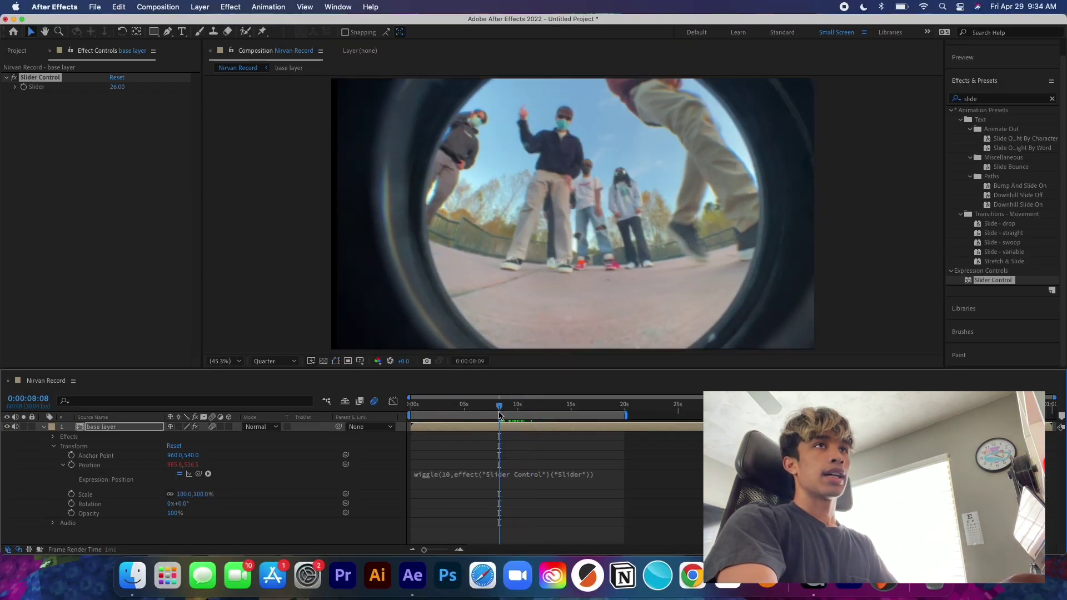
key("space")
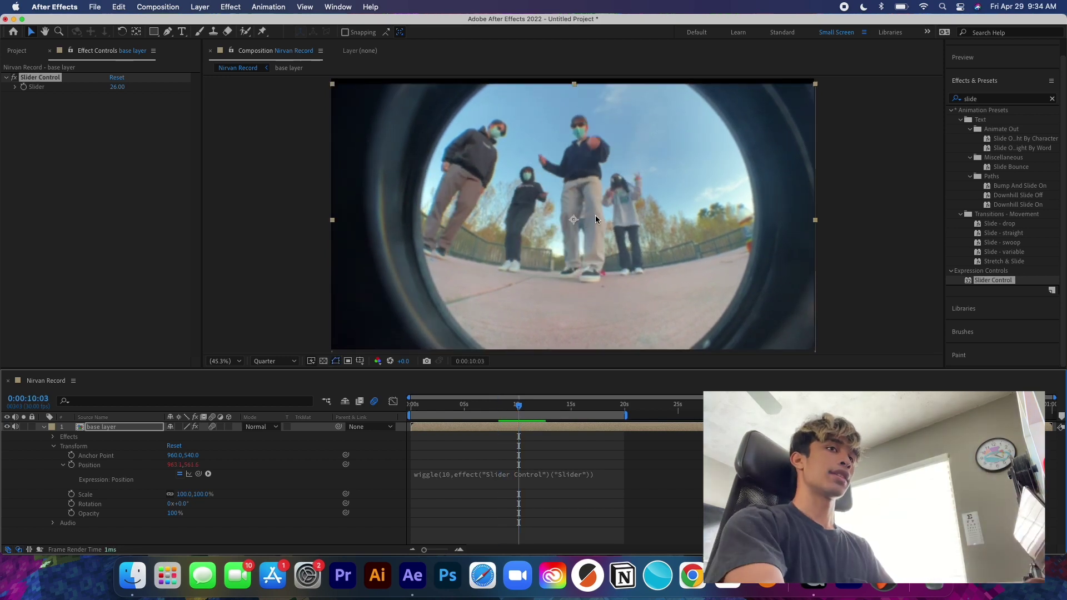
Step: Collapse the base layer's properties, lower its Slider to 16, and preview the shake from 0:00:07:16
left_click(44, 427)
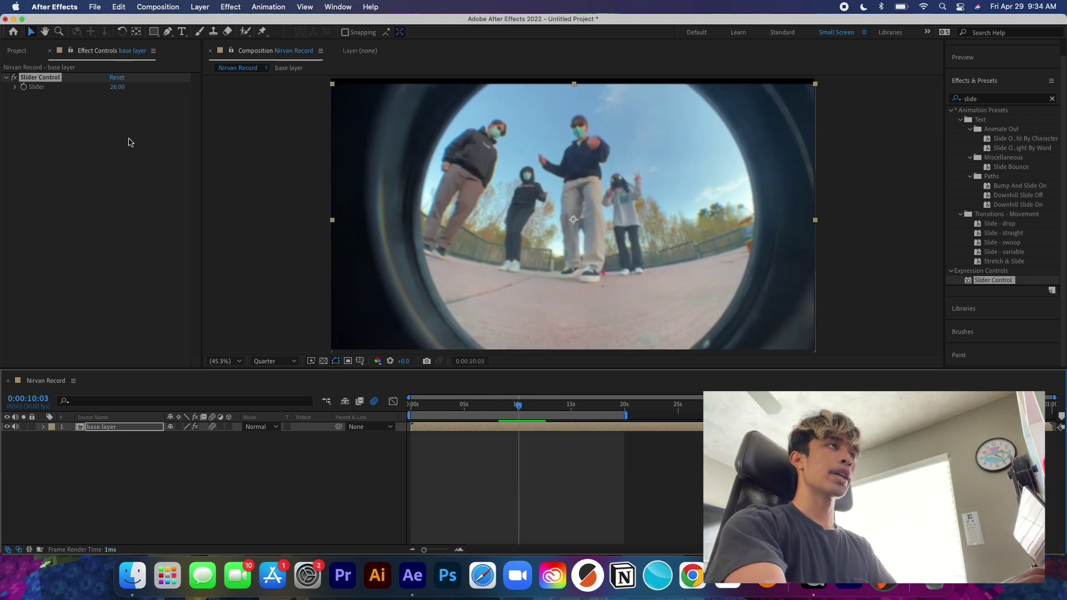
left_click_drag(117, 89, 116, 90)
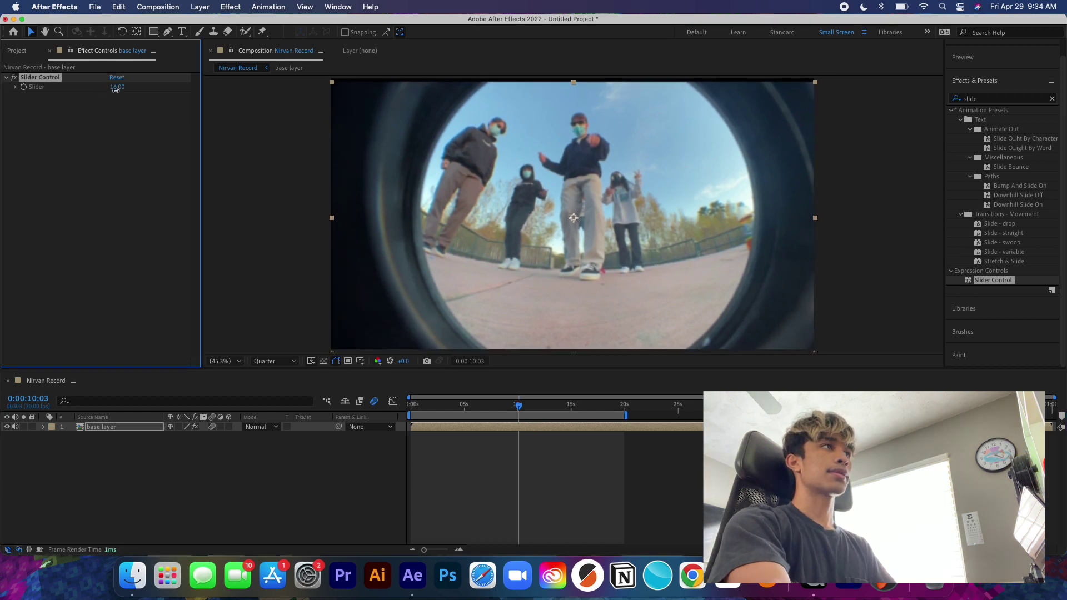
left_click_drag(521, 406, 492, 406)
key("space")
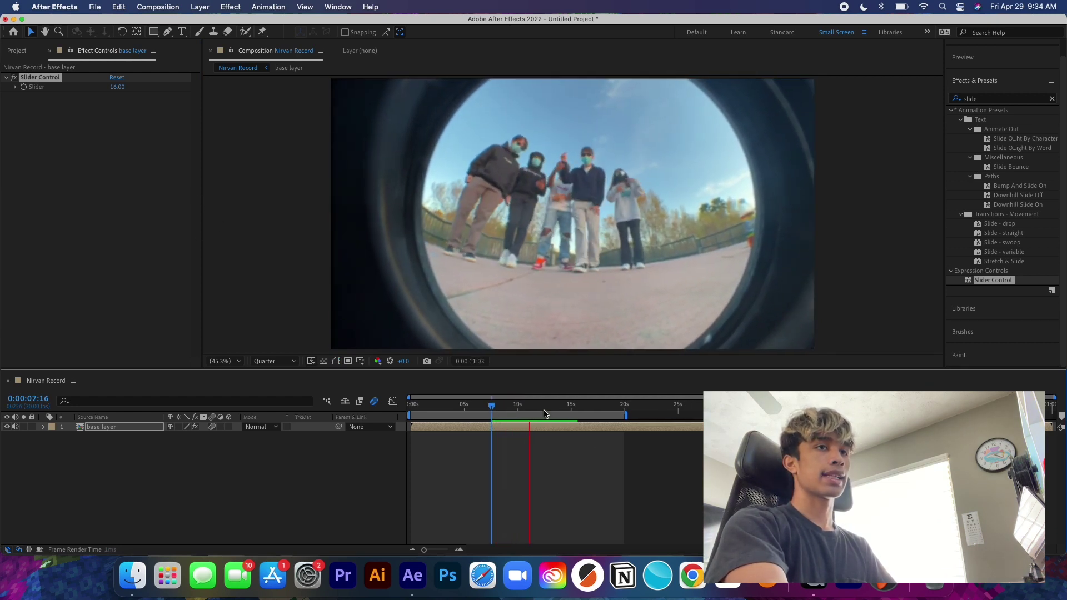
key("space")
Step: Try keyframing the Slider from 0 at 0:00:05:04 up to a higher value, preview the ramp, and remove the keyframes
left_click_drag(527, 409, 465, 407)
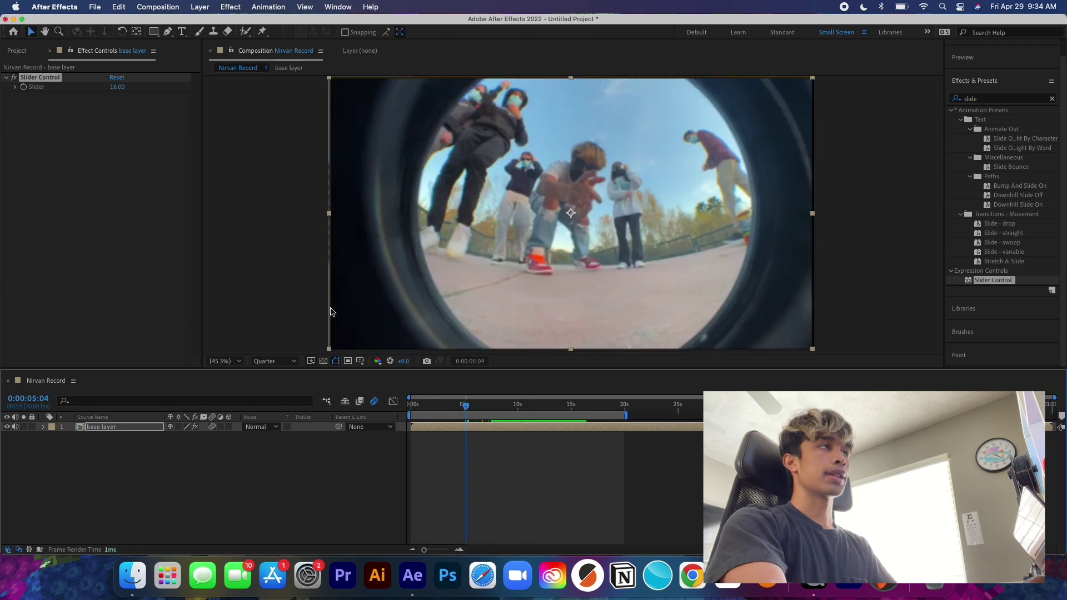
left_click(24, 89)
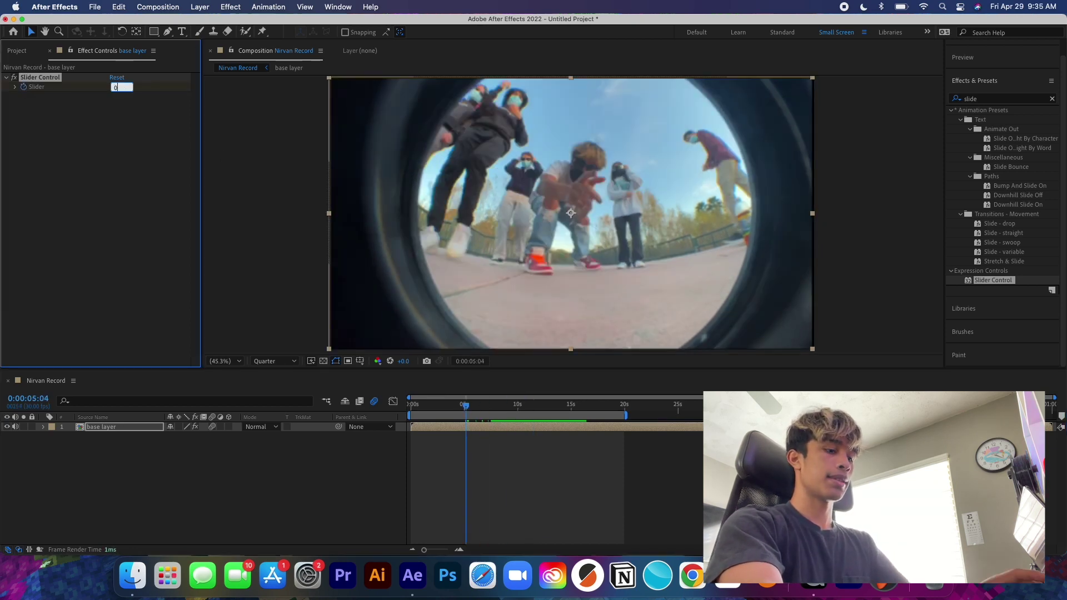
left_click(534, 405)
left_click_drag(116, 87, 125, 87)
left_click_drag(523, 407, 481, 417)
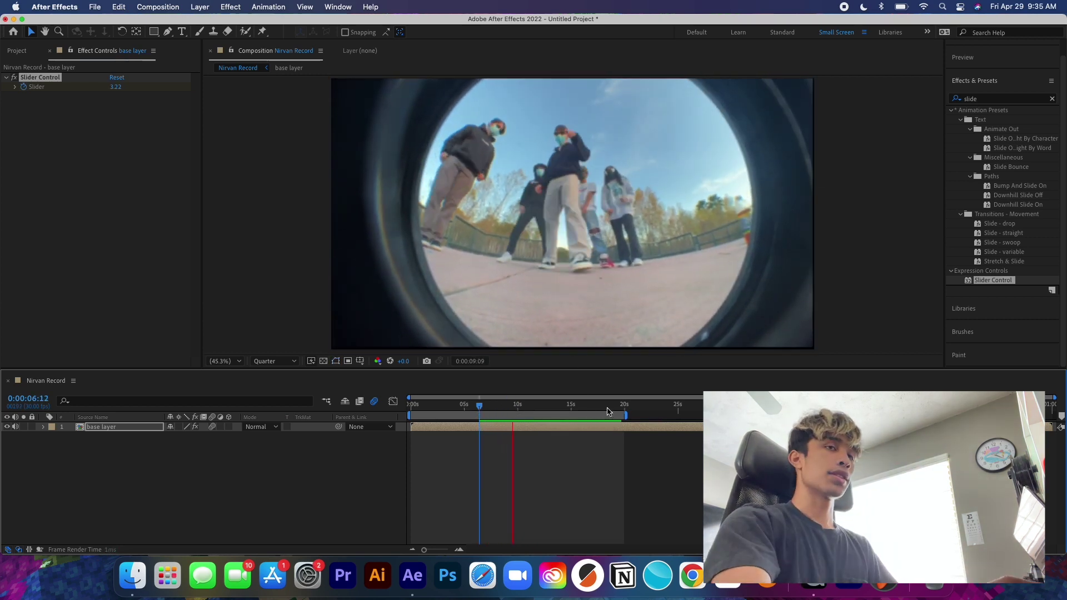
key("space")
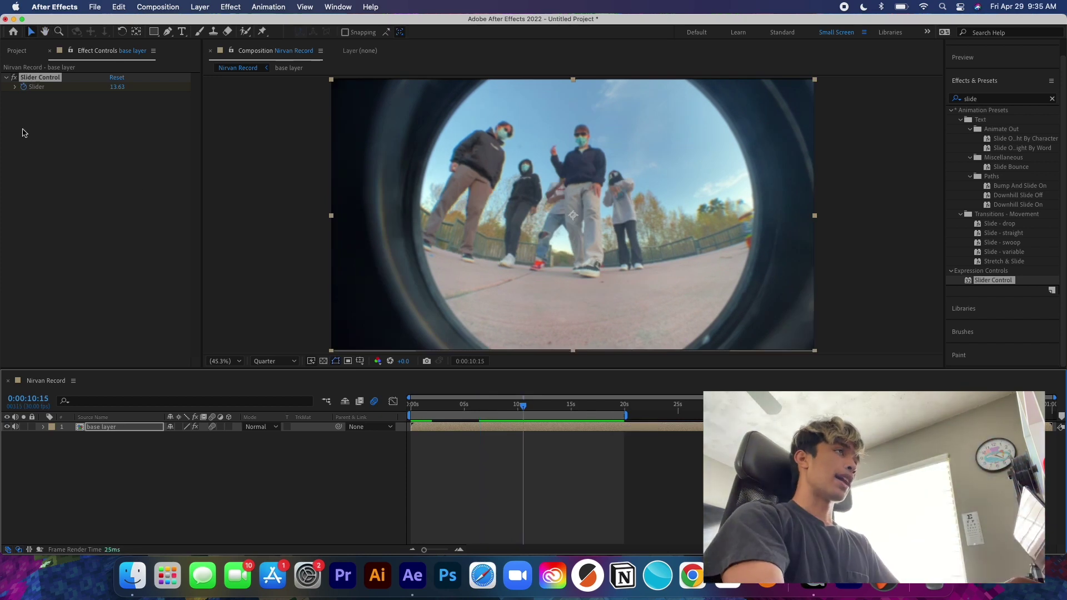
left_click(63, 96)
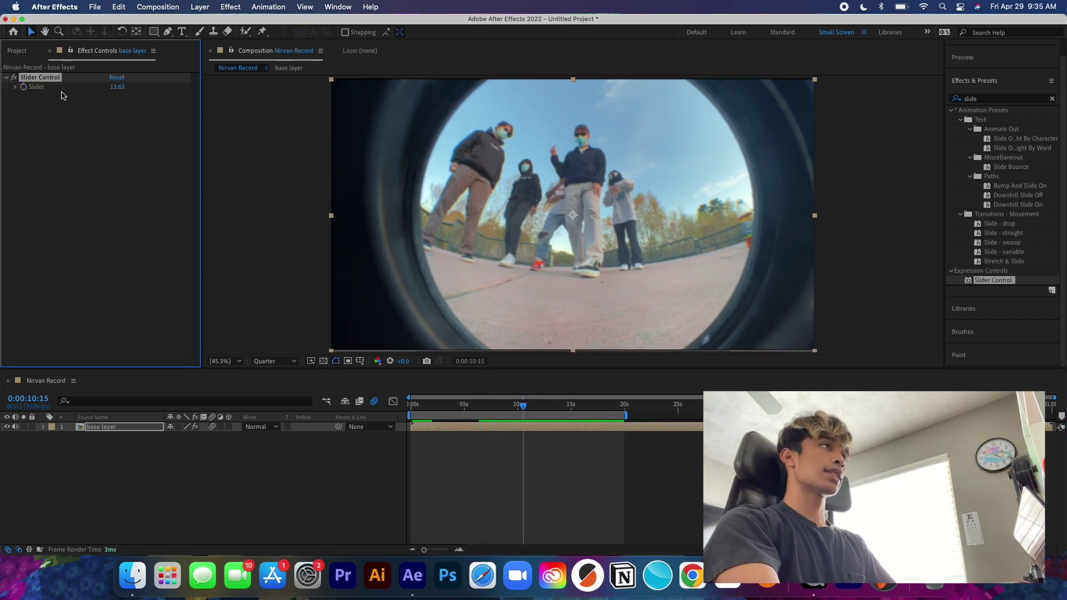
Step: Enter 16 for the base layer's Slider, raise it to 19, and preview the shake from 0:00:08:06
left_click(114, 98)
type("1")
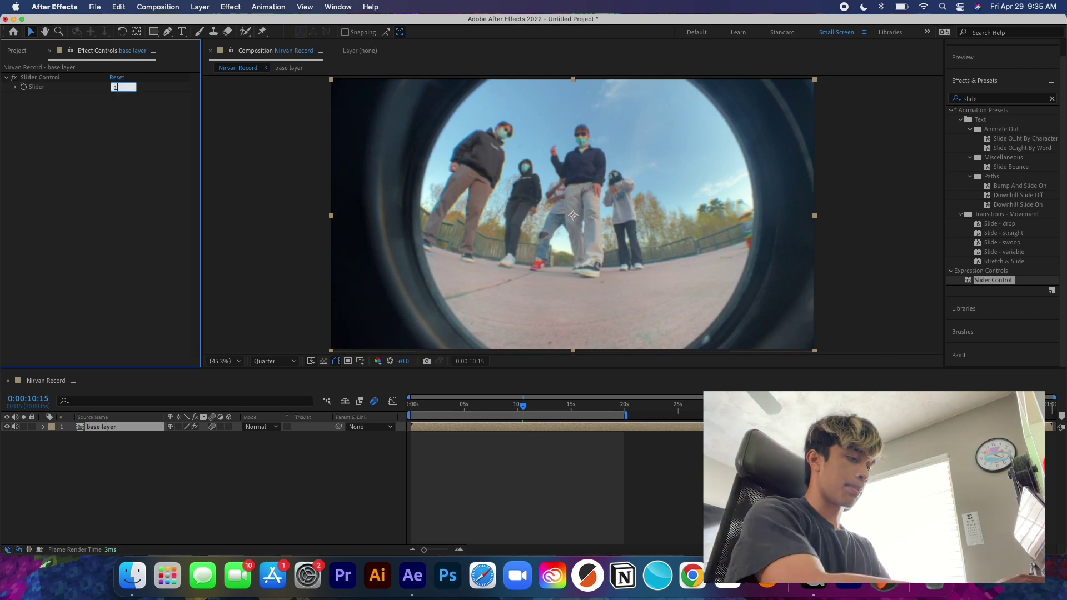
type("6")
key("Return")
left_click(493, 408)
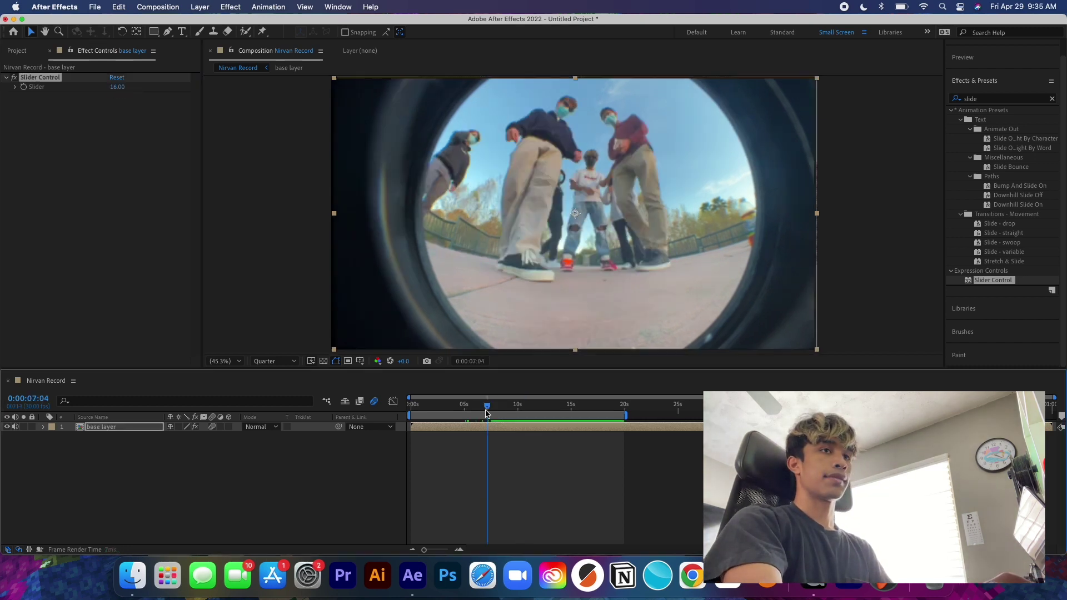
key("space")
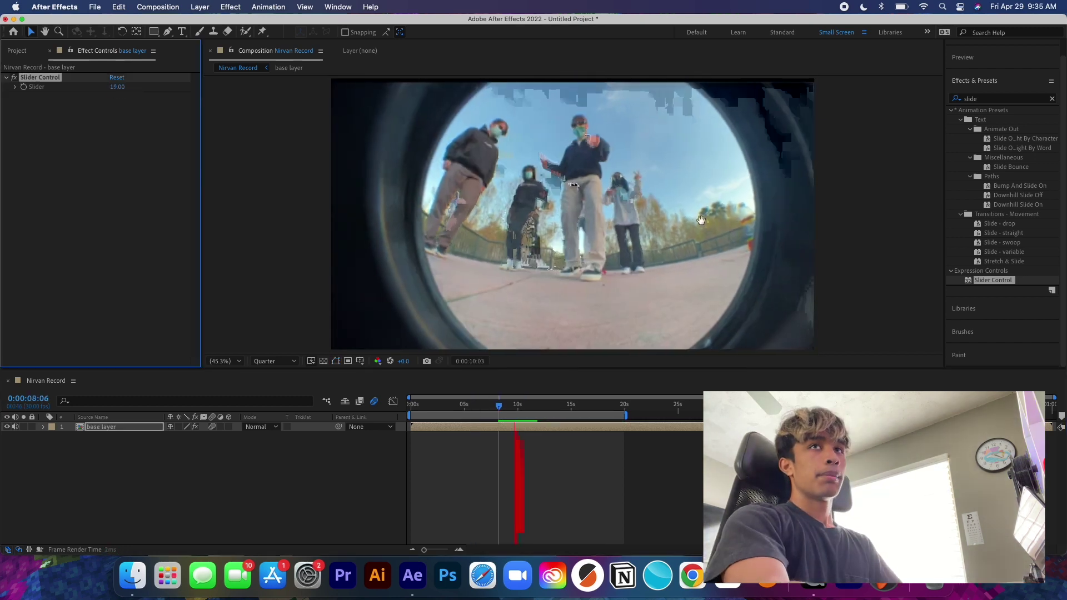
key("space")
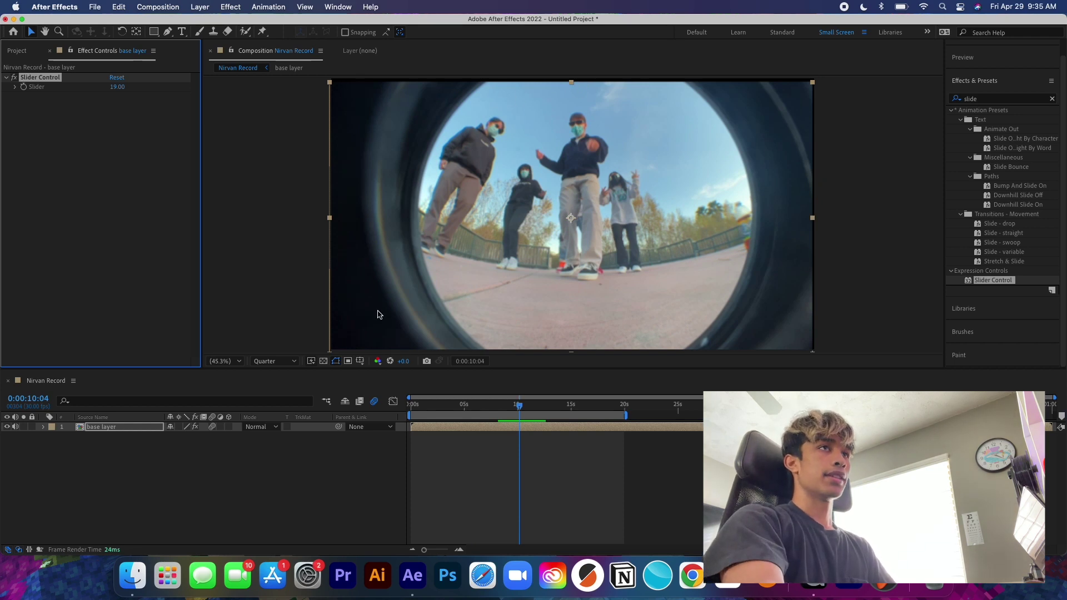
Step: Scale the base layer to 109% to hide the black edges exposed by the shake, and preview the result
left_click(43, 427)
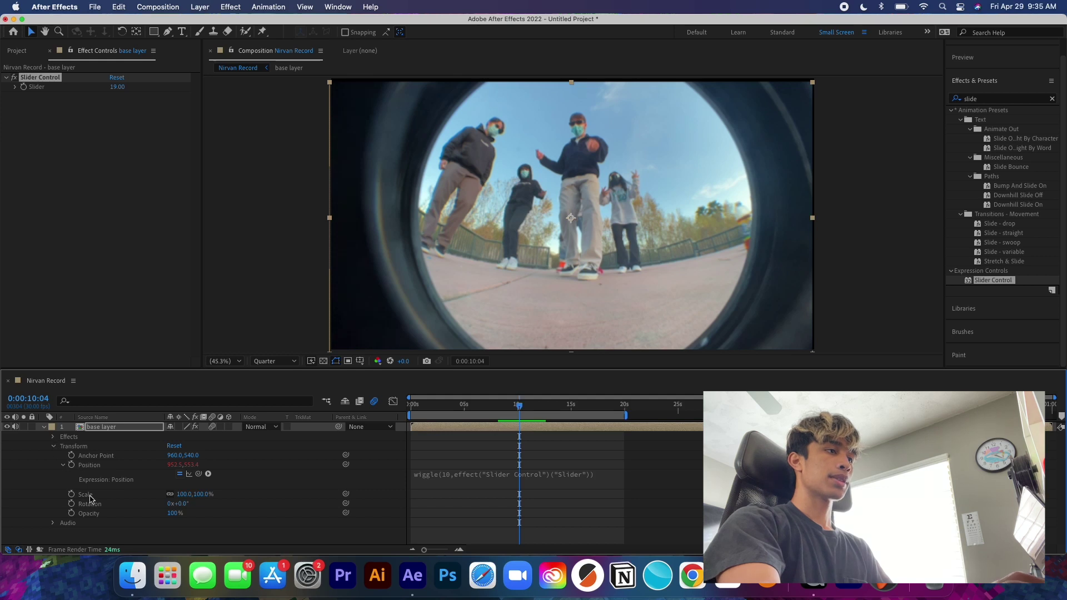
left_click_drag(182, 497, 185, 494)
left_click_drag(498, 416, 475, 413)
key("space")
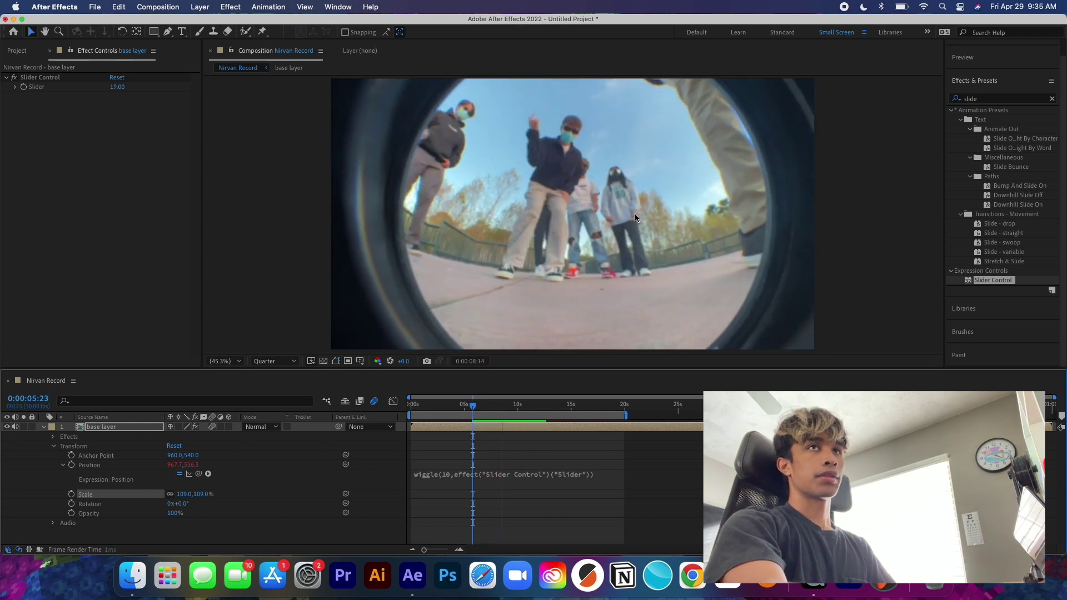
left_click(495, 410)
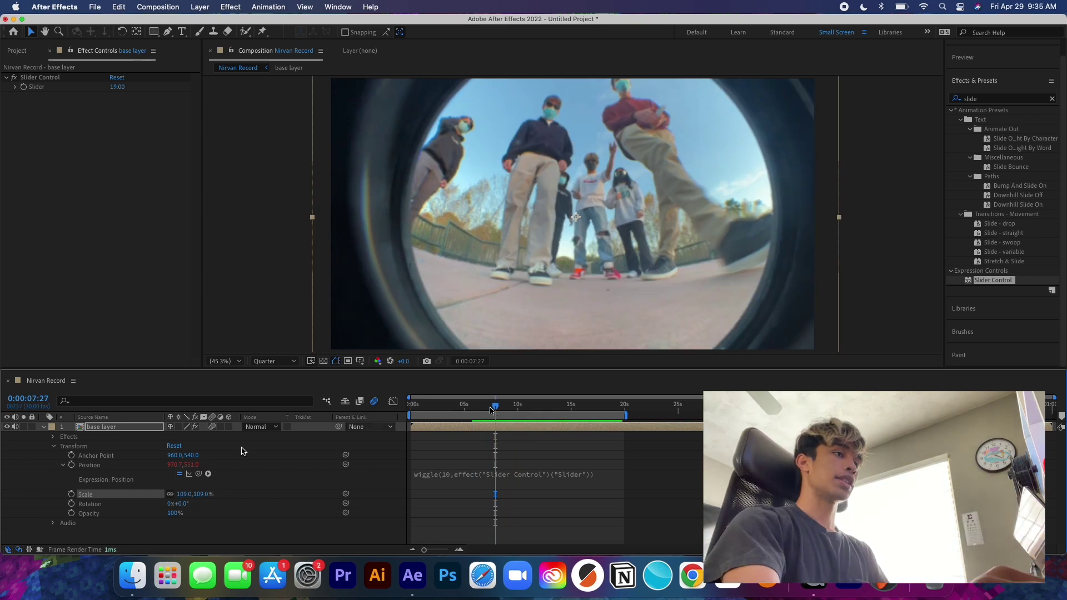
left_click(44, 427)
left_click_drag(527, 411, 475, 413)
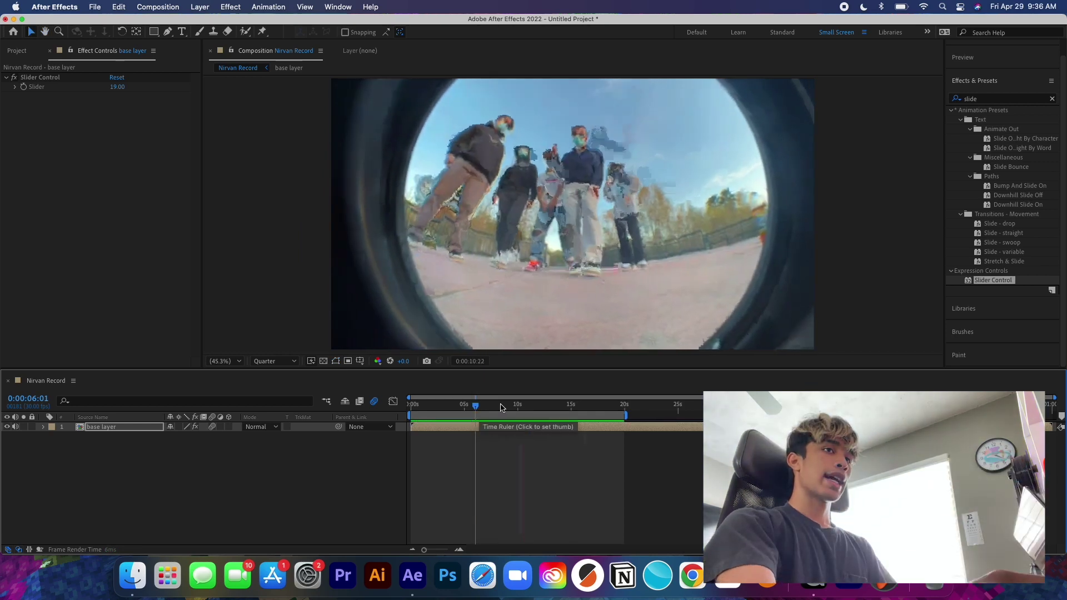
key("space")
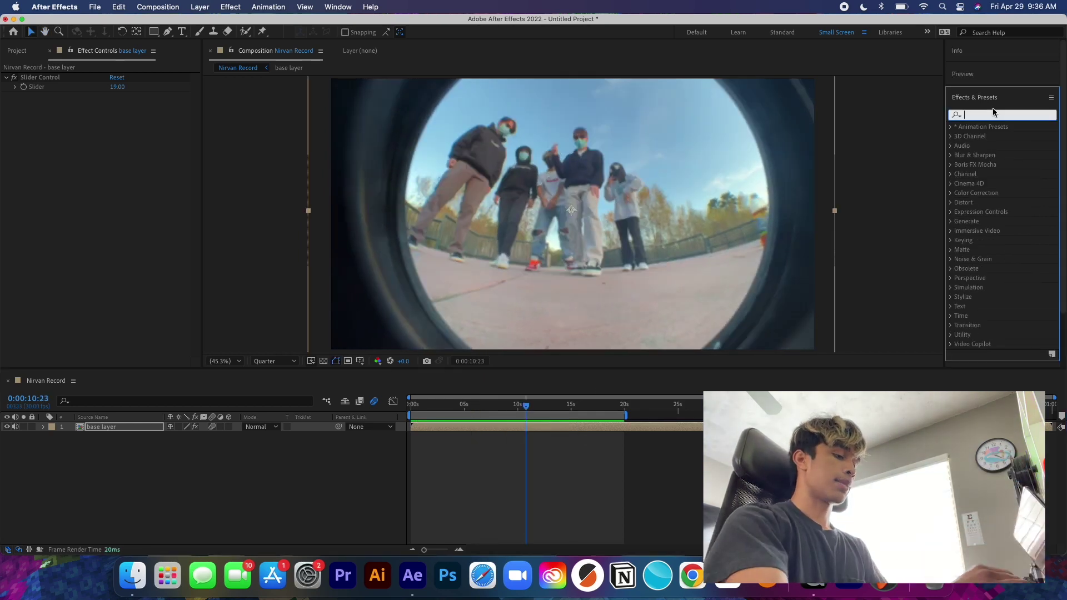
Step: Search the effects for "blur" and apply CC Radial Fast Blur to the base layer
type("blur")
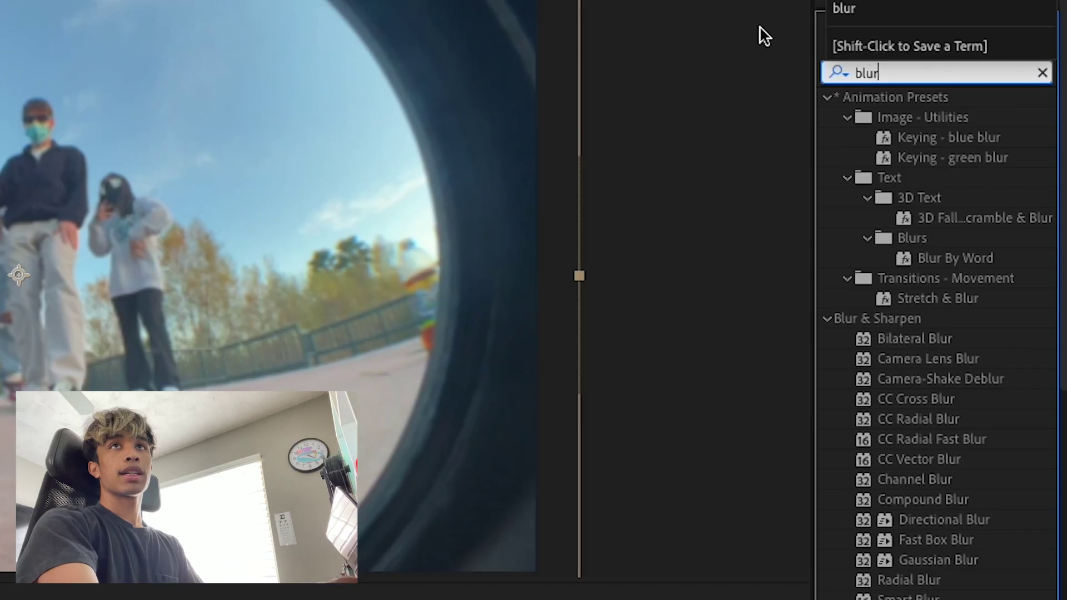
left_click(759, 26)
left_click(888, 79)
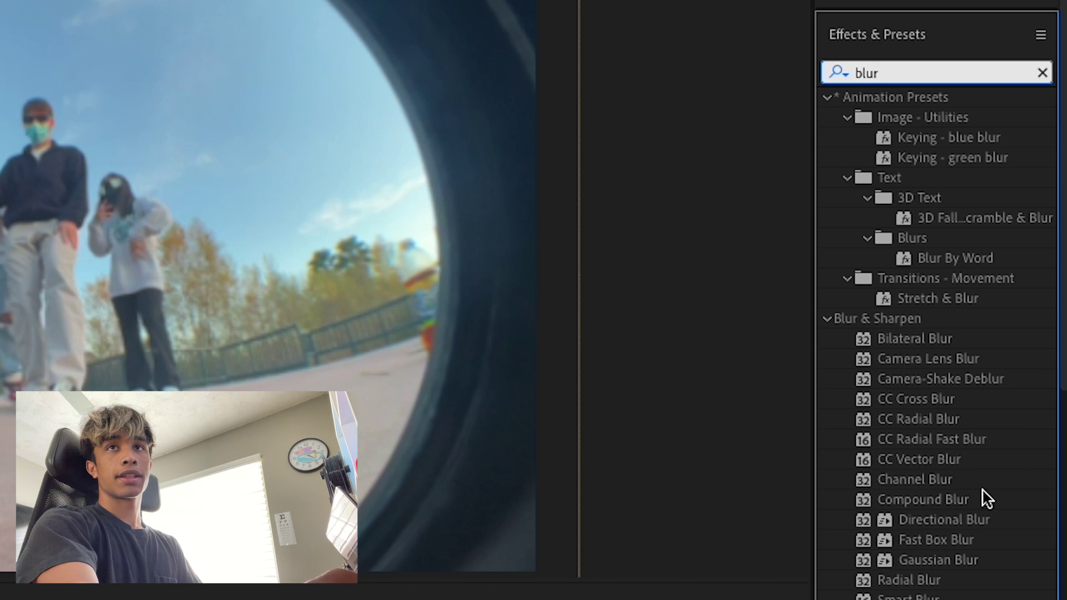
scroll(949, 480, "down", 5)
scroll(949, 480, "up", 3)
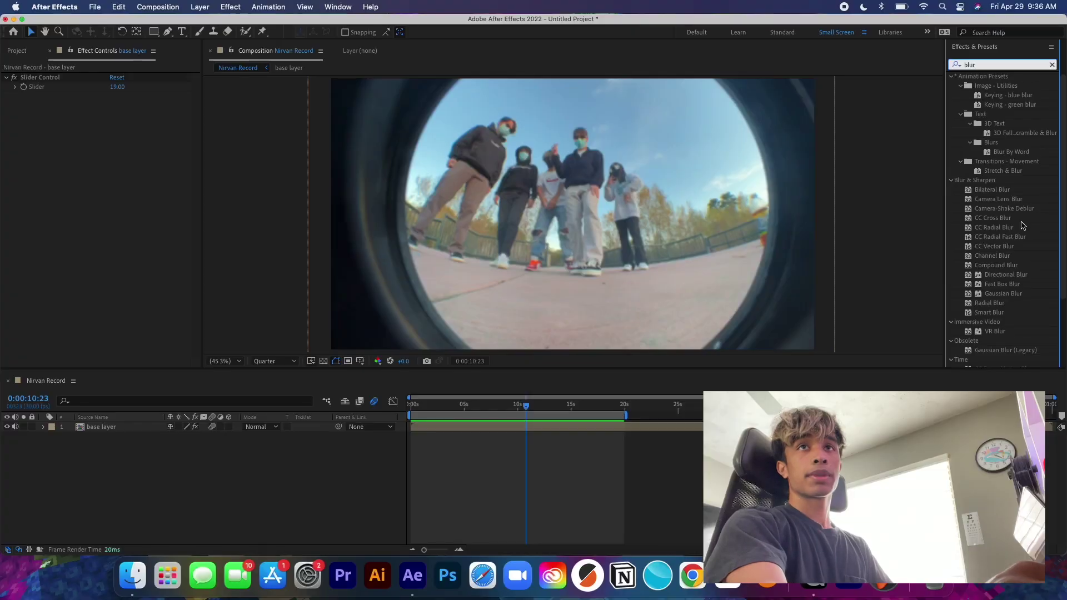
left_click(1015, 239)
left_click_drag(550, 384, 493, 429)
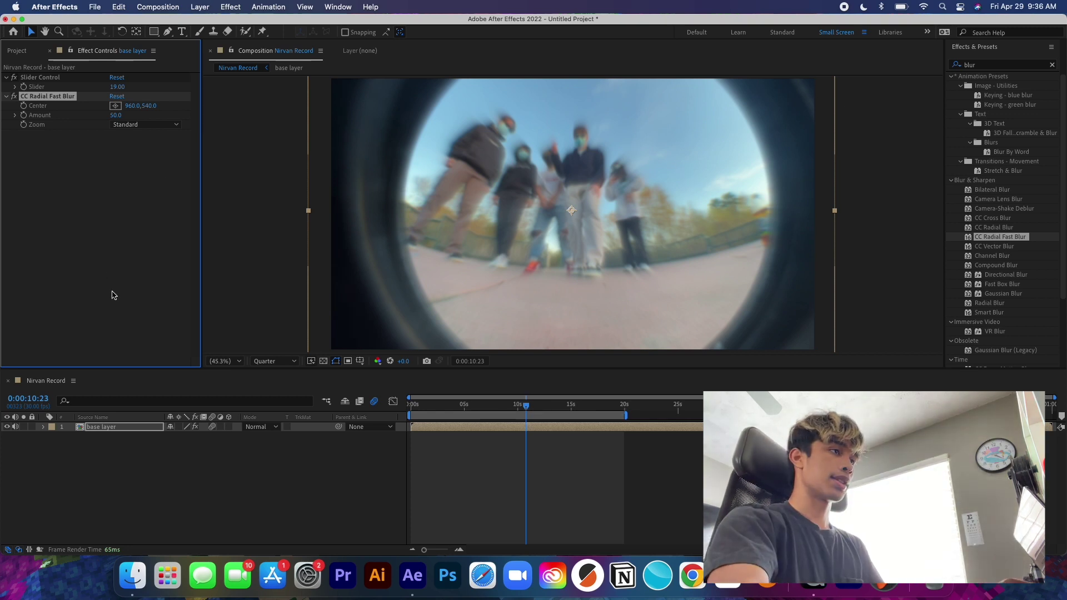
Step: Keyframe the CC Radial Fast Blur Amount at 50 on 0:00:09:14, with 0 at 0:00:09:06 and at 0:00:09:20
left_click(43, 426)
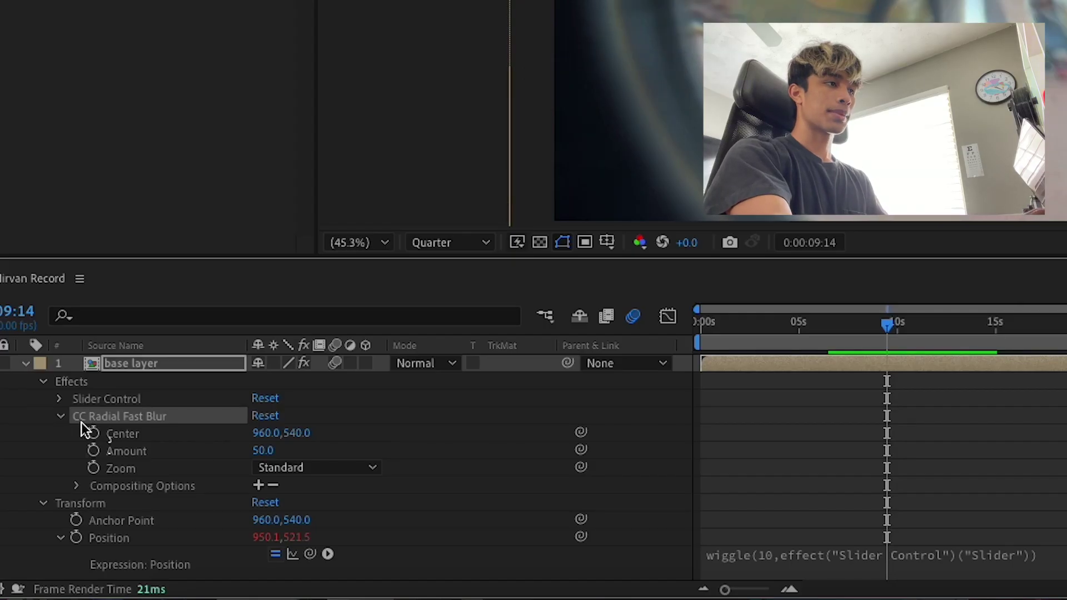
left_click(92, 452)
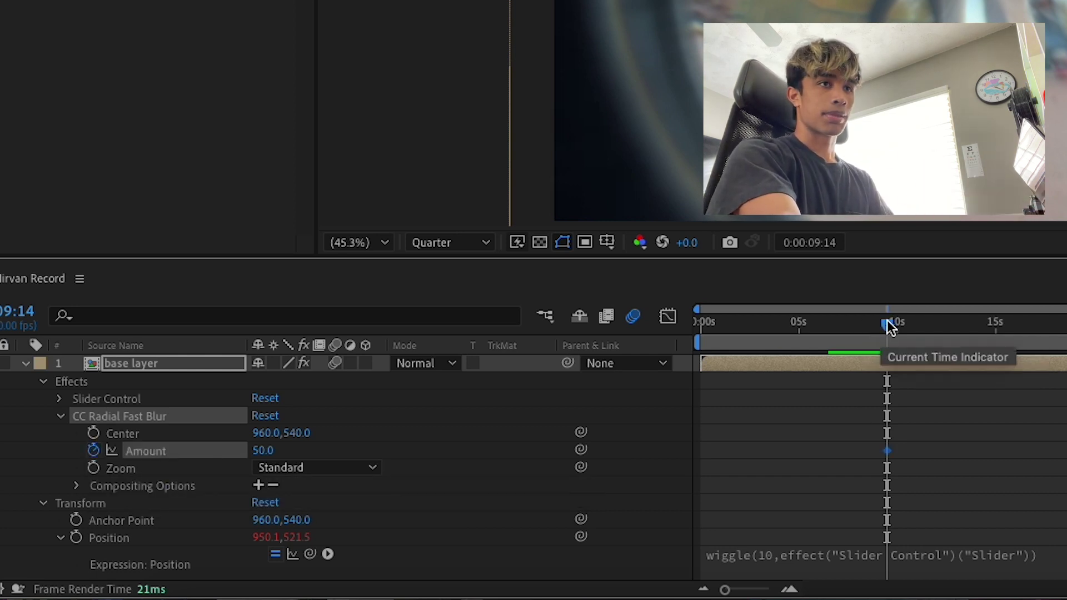
left_click_drag(889, 330, 885, 328)
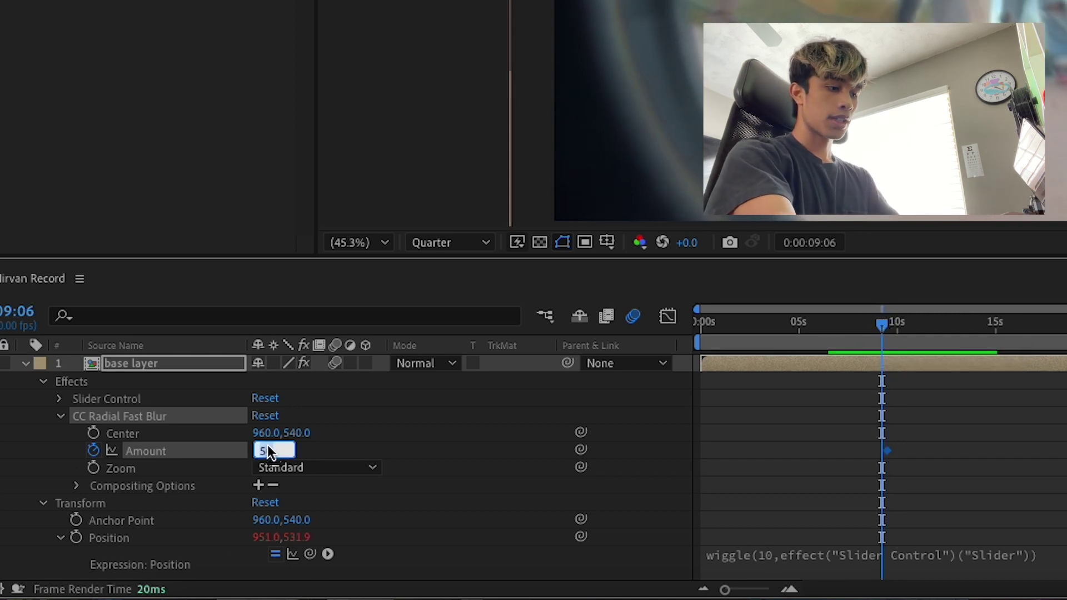
key("Return")
left_click_drag(880, 320, 888, 320)
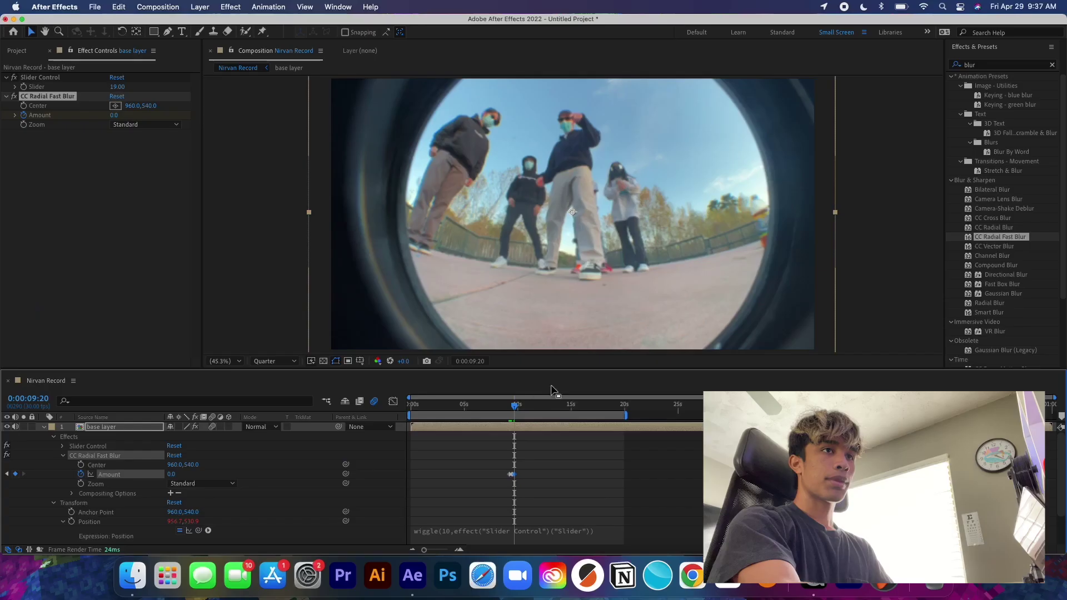
Step: Preview the keyframed radial blur pulse from 0:00:08:24
left_click_drag(515, 406, 507, 411)
key("space")
key("space")
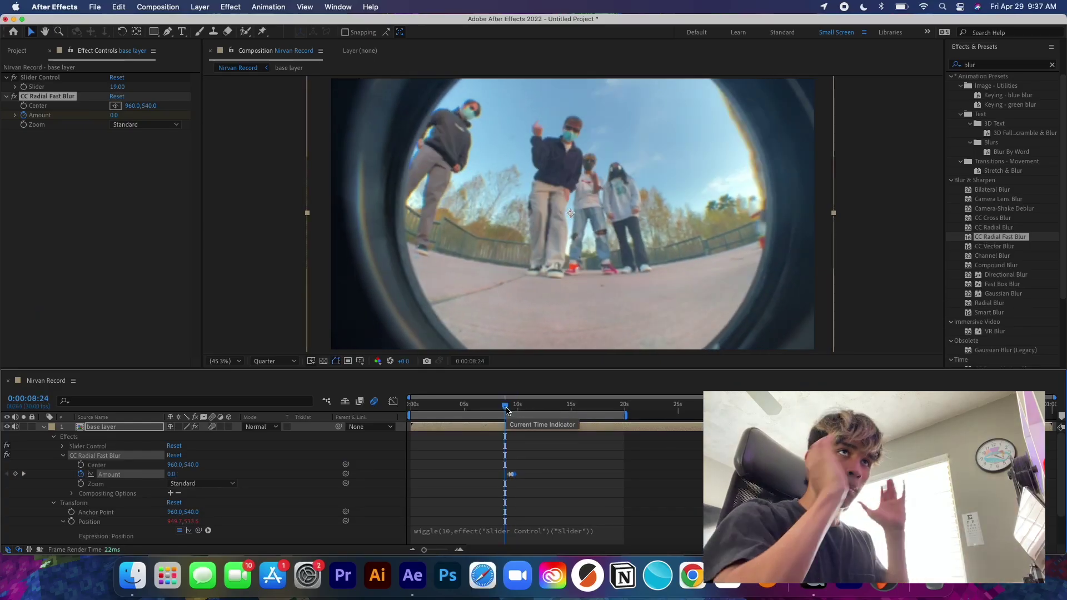
key("space")
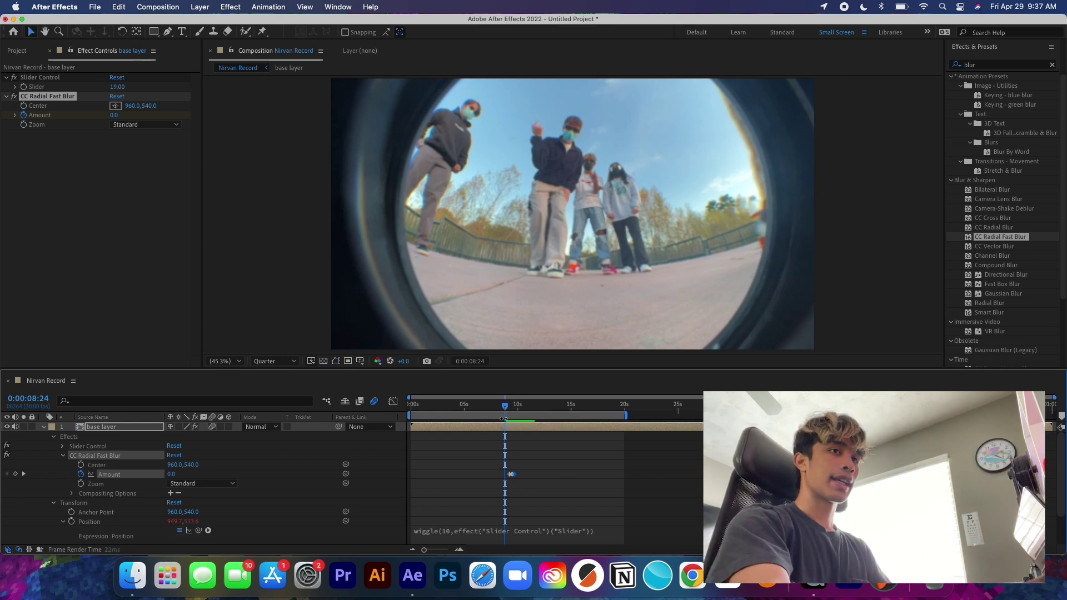
Step: Set the CC Radial Fast Blur's Zoom to Brightest
key("space")
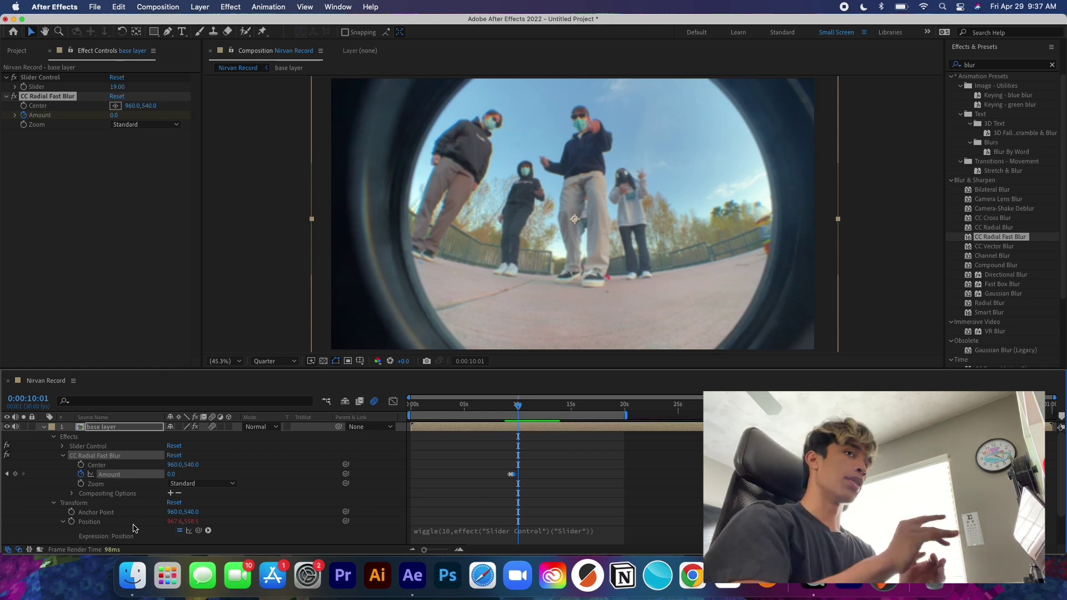
left_click_drag(520, 406, 507, 406)
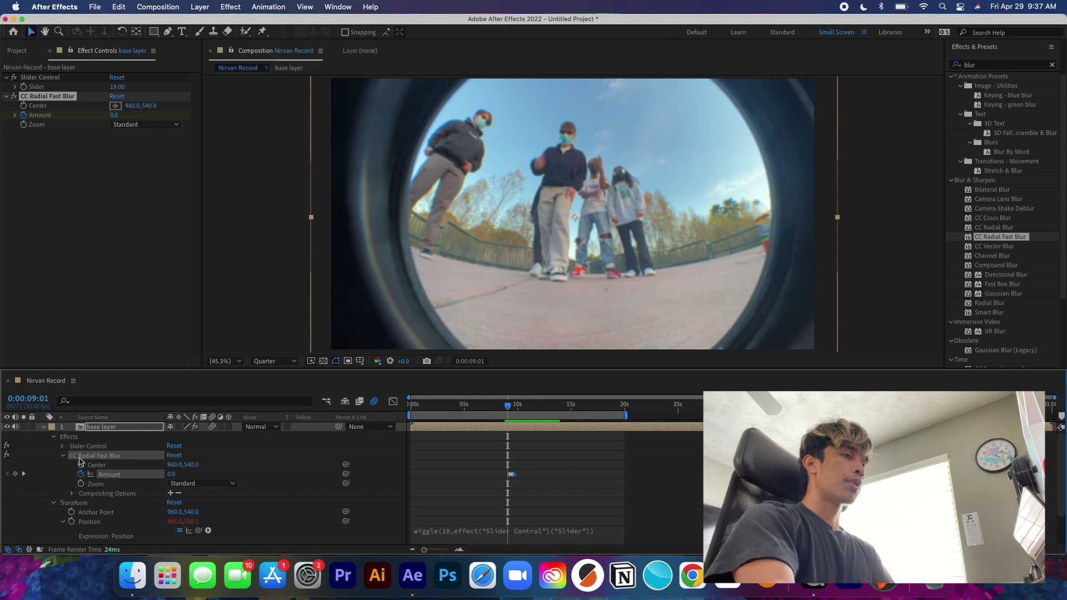
left_click(180, 484)
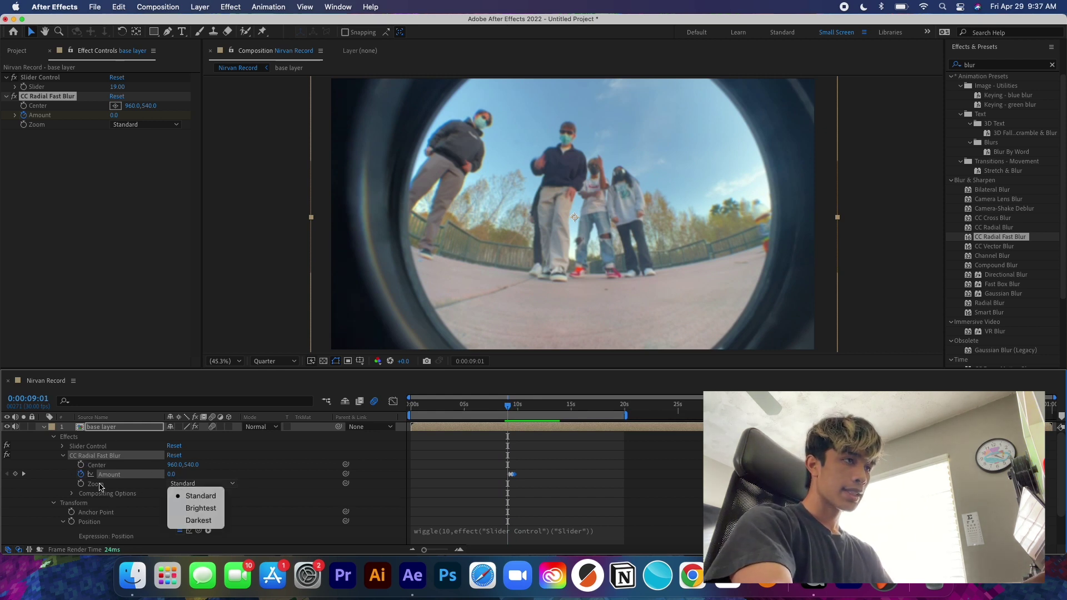
left_click(206, 509)
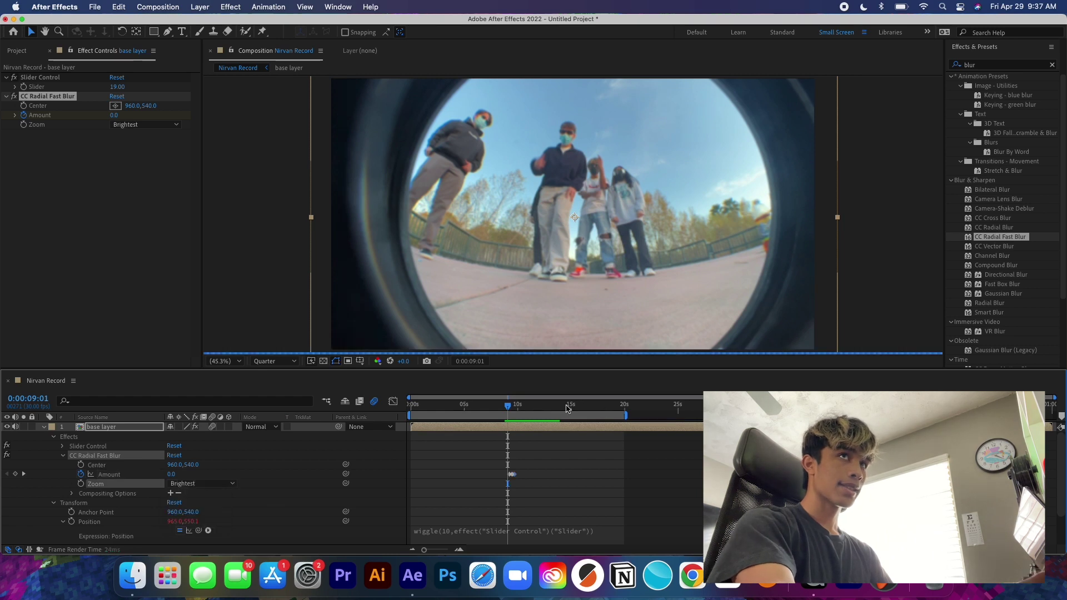
Step: Raise the CC Radial Fast Blur Amount keyframe at 0:00:09:14 to 84 and preview the pulse from 0:00:08:11
left_click_drag(509, 409, 513, 407)
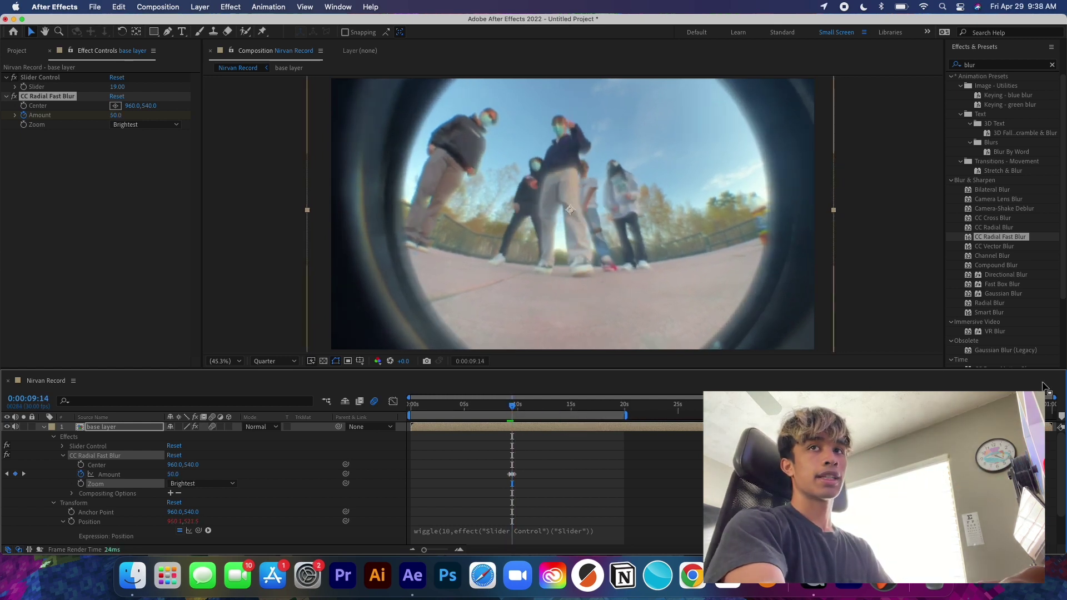
left_click_drag(1054, 396, 671, 431)
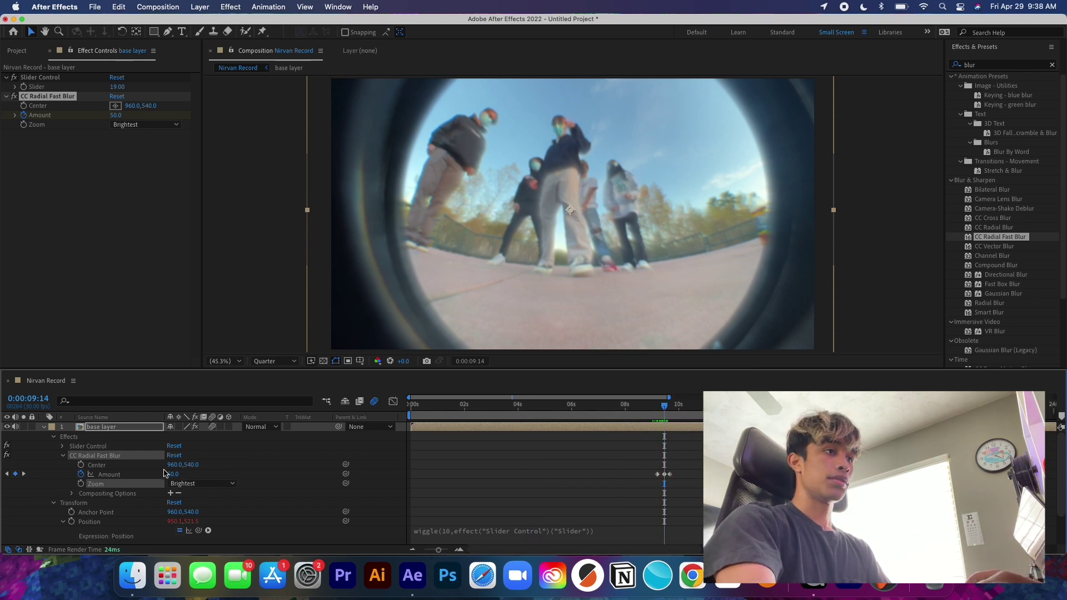
mouse_move(182, 472)
left_mouse_down()
mouse_move(203, 473)
mouse_move(192, 473)
left_mouse_up()
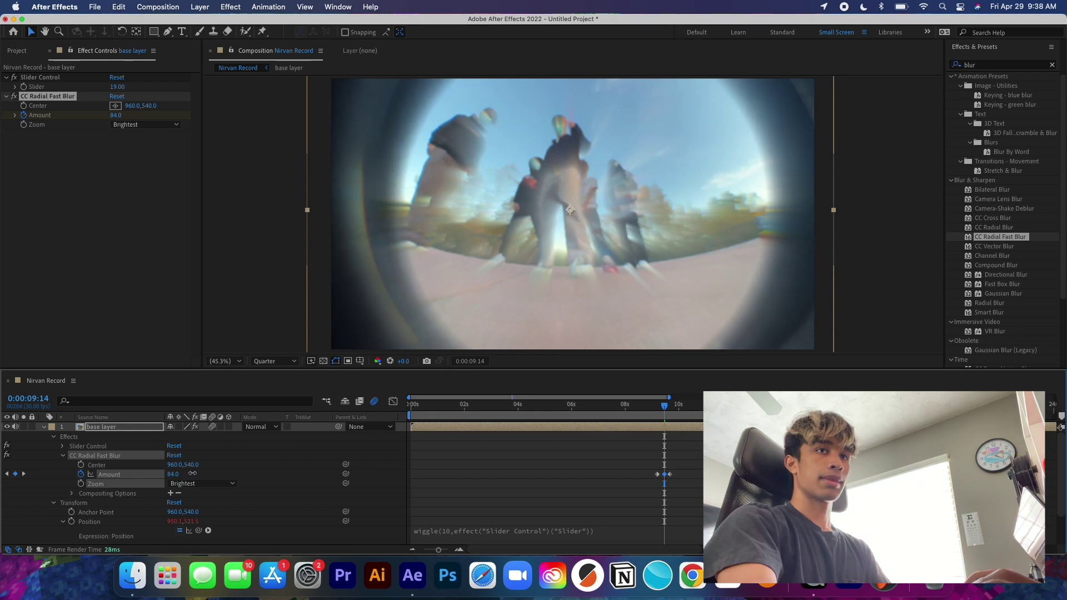
left_click_drag(666, 411, 651, 419)
key("space")
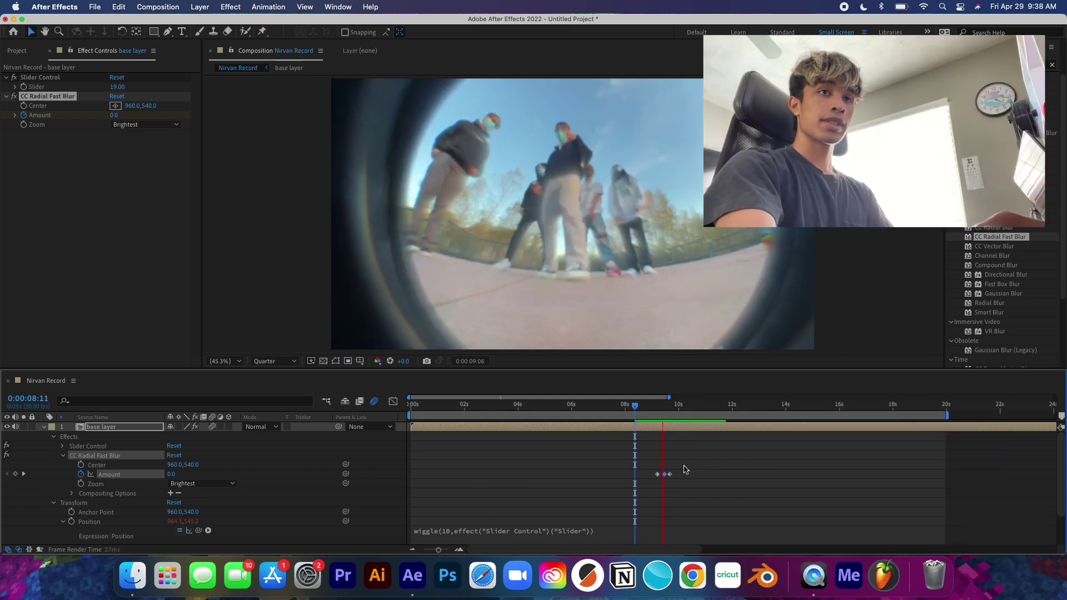
key("space")
Step: Copy the three CC Radial Fast Blur Amount keyframes and paste them at about 2.6 seconds and at 0:00:04:27
left_click_drag(705, 469, 652, 480)
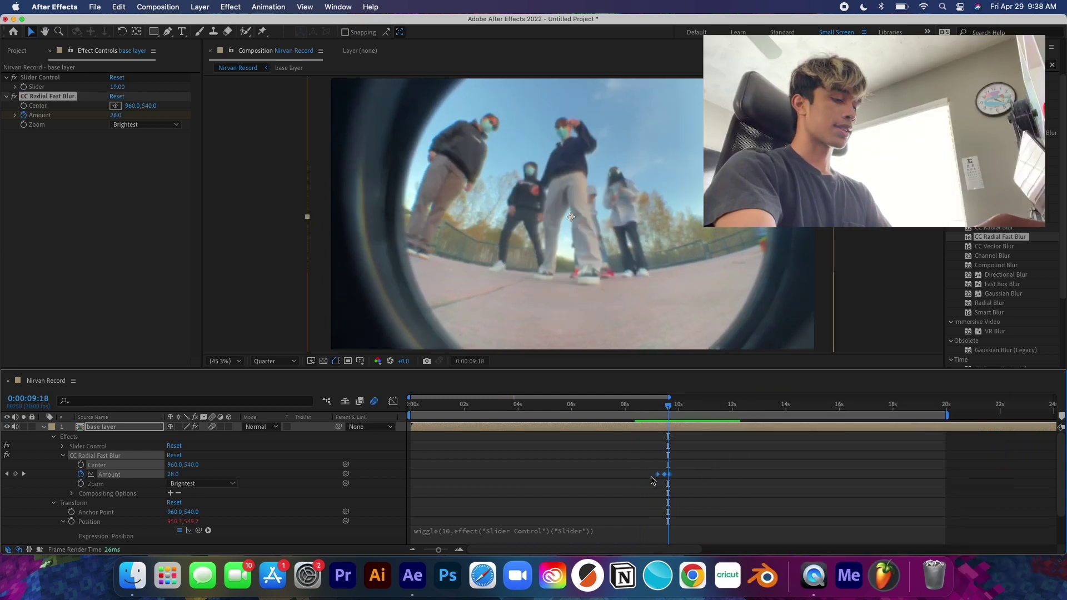
key("super+c")
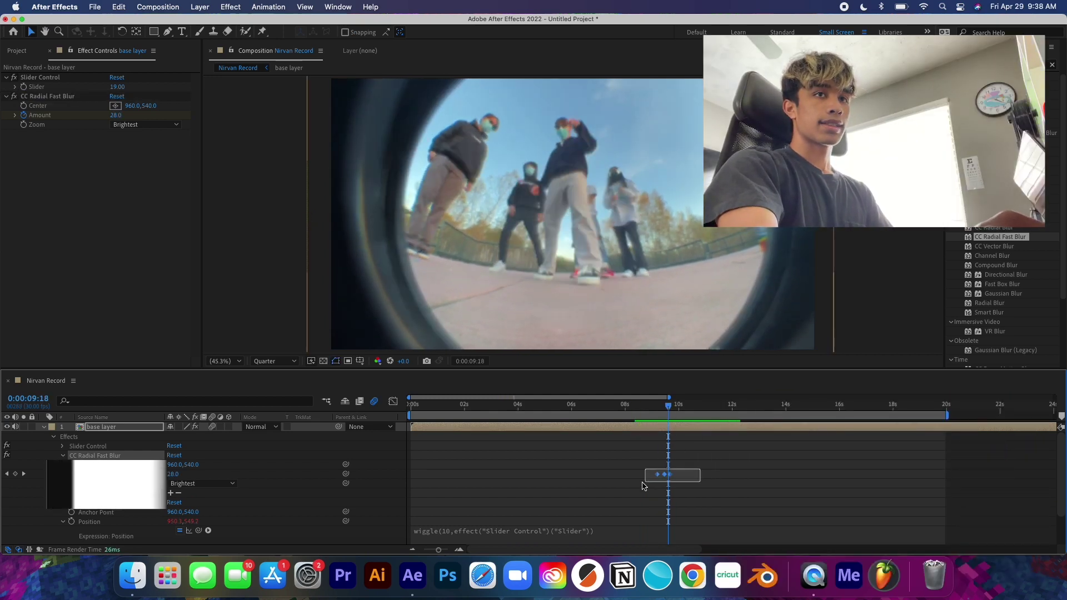
left_click_drag(667, 404, 482, 405)
key("super+v")
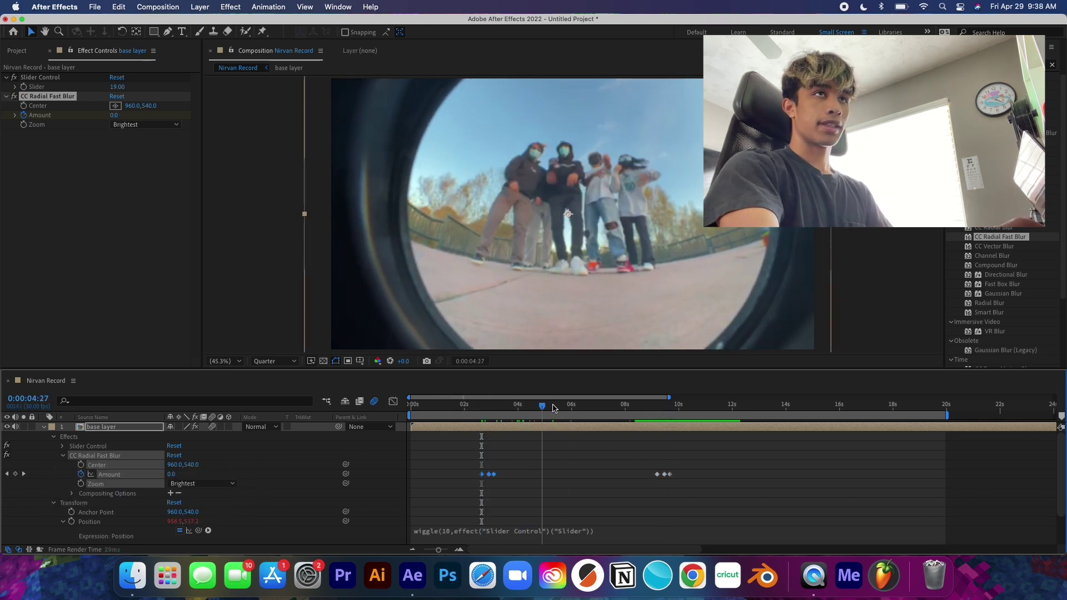
left_click(542, 405)
key("super+v")
Step: Shift the second pasted fast blur pulse to peak at 0:00:05:24, and paste further pulses at 0:00:13:13 and about 16 seconds
left_click(558, 406)
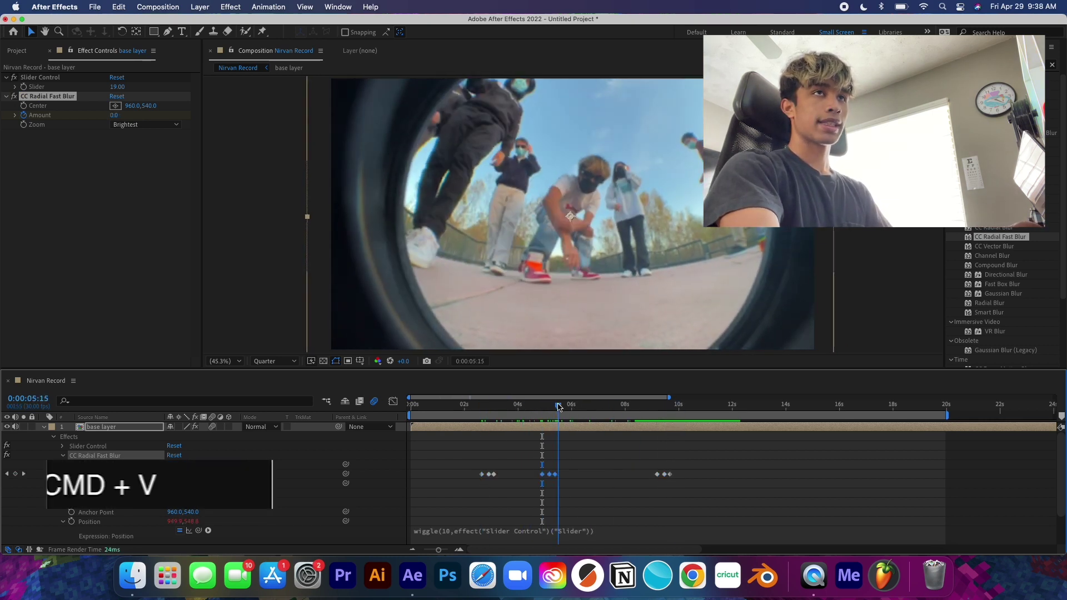
left_click(541, 405)
left_click_drag(538, 413, 565, 410)
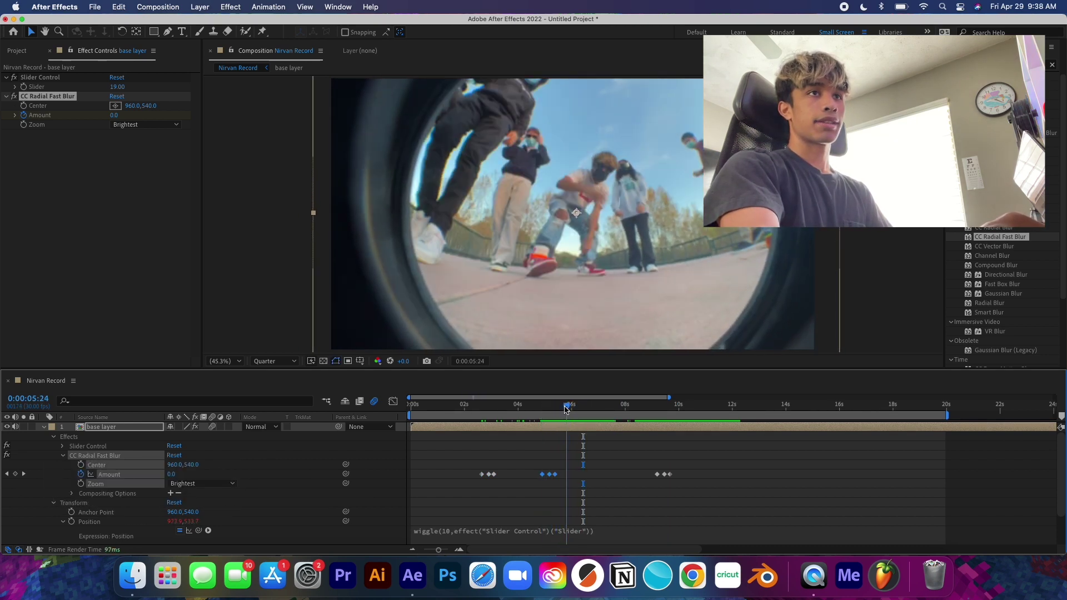
left_click_drag(556, 475, 573, 476)
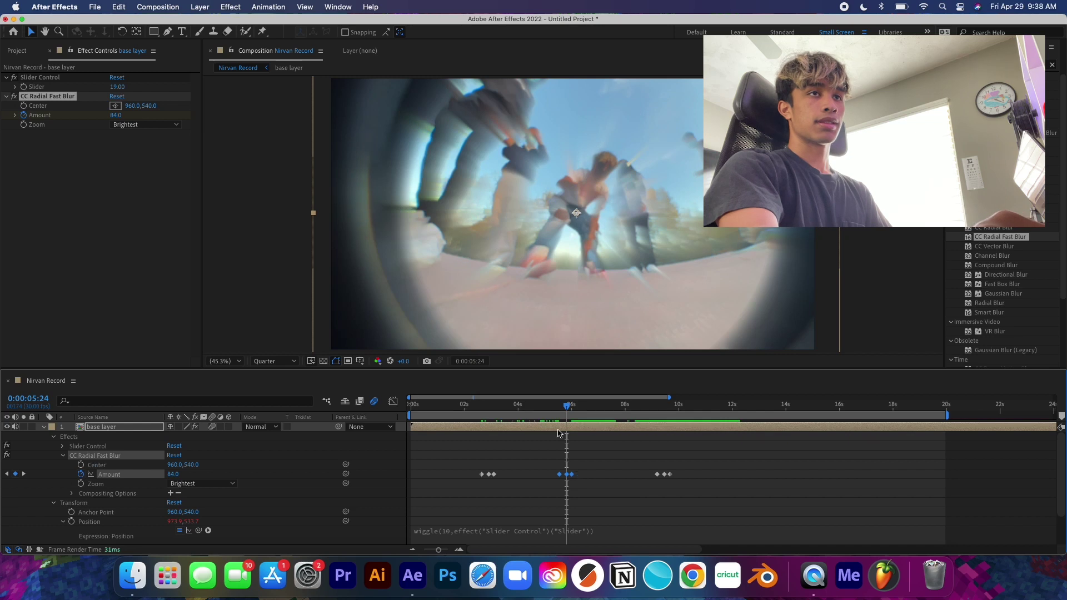
left_click_drag(566, 406, 771, 412)
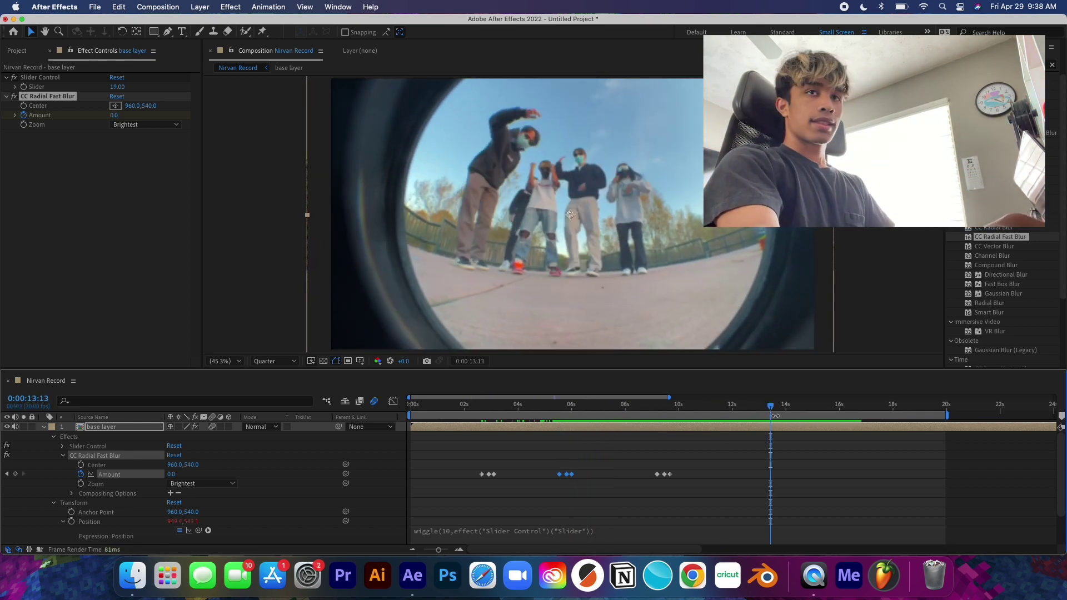
left_click(840, 406)
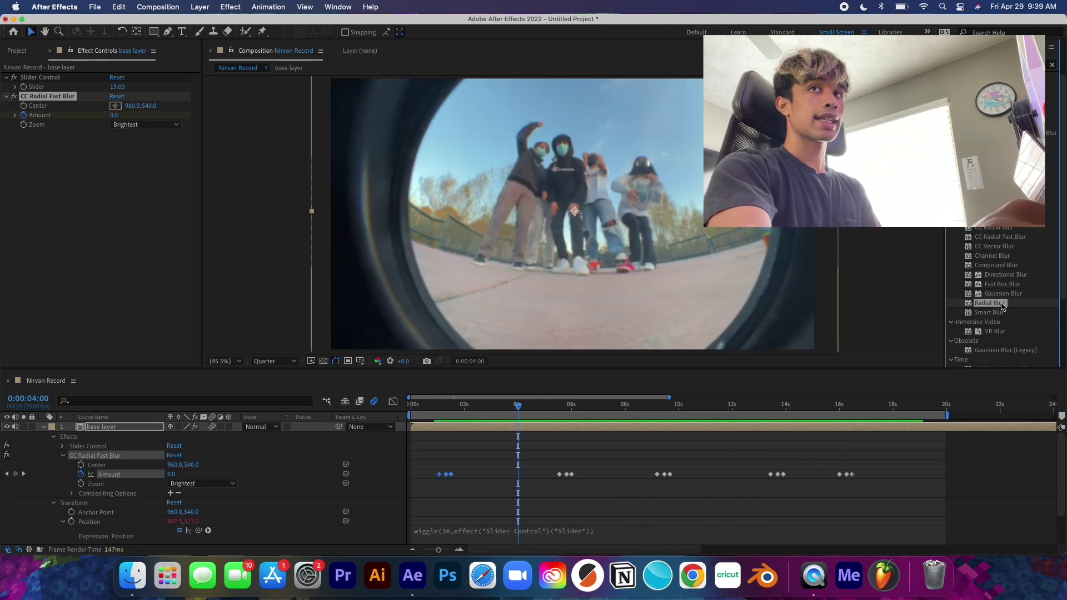
Step: Apply the Radial Blur effect to the base layer and set its Amount to 7
left_click_drag(609, 380, 155, 422)
left_click_drag(142, 428, 142, 429)
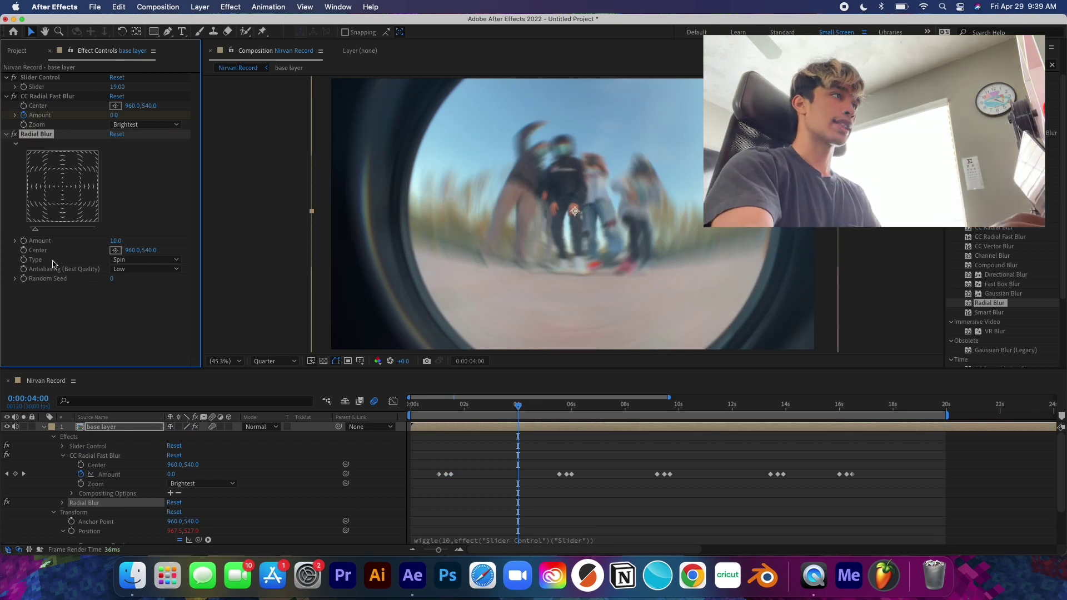
left_click_drag(117, 242, 121, 240)
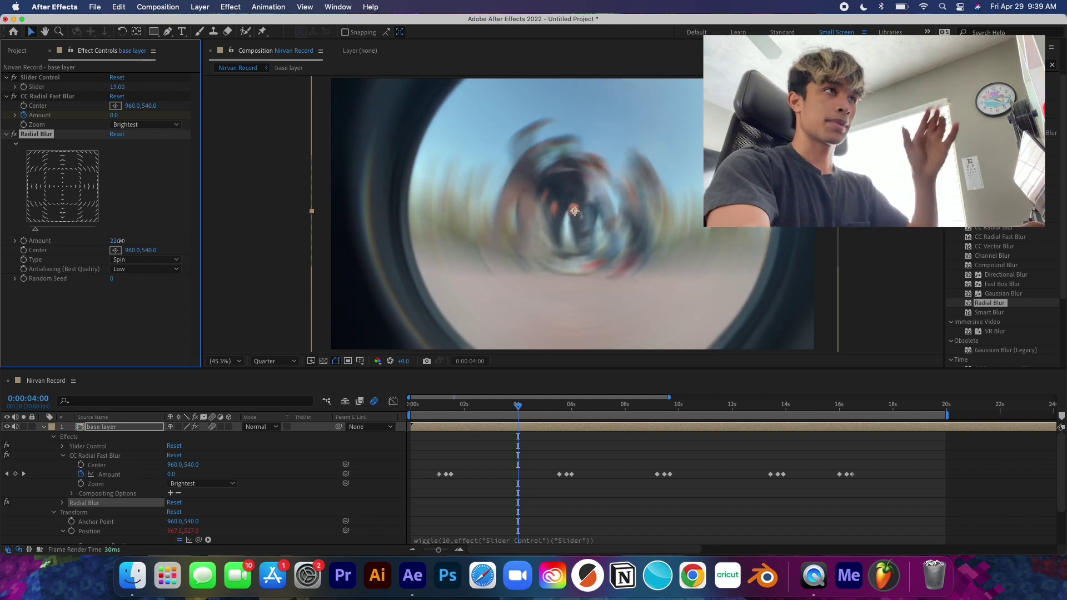
left_click_drag(121, 240, 114, 243)
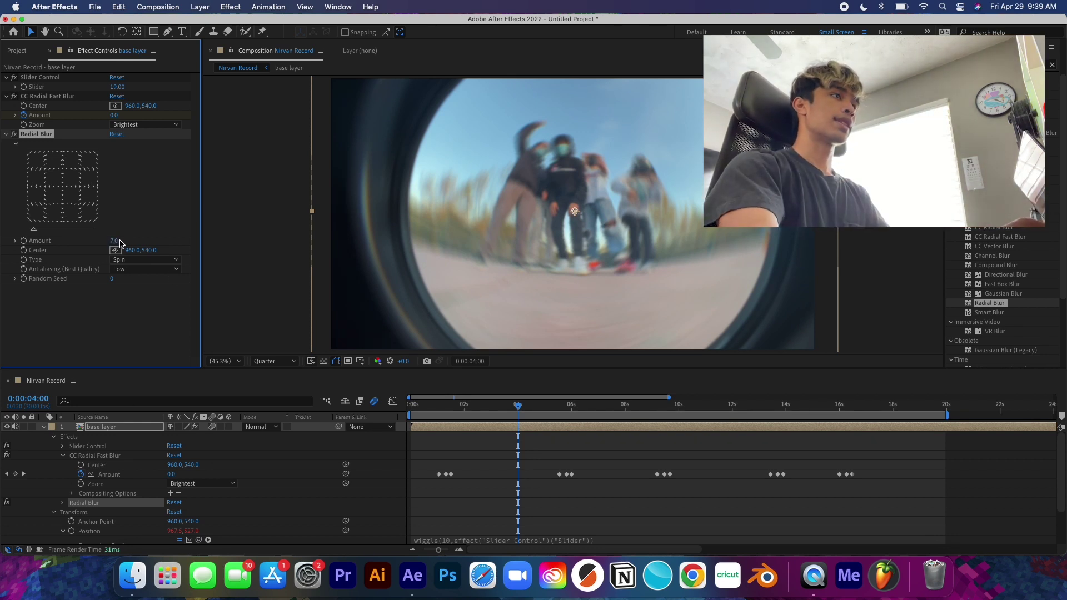
Step: Preview the constant spin blur from the start of the composition
left_click(446, 421)
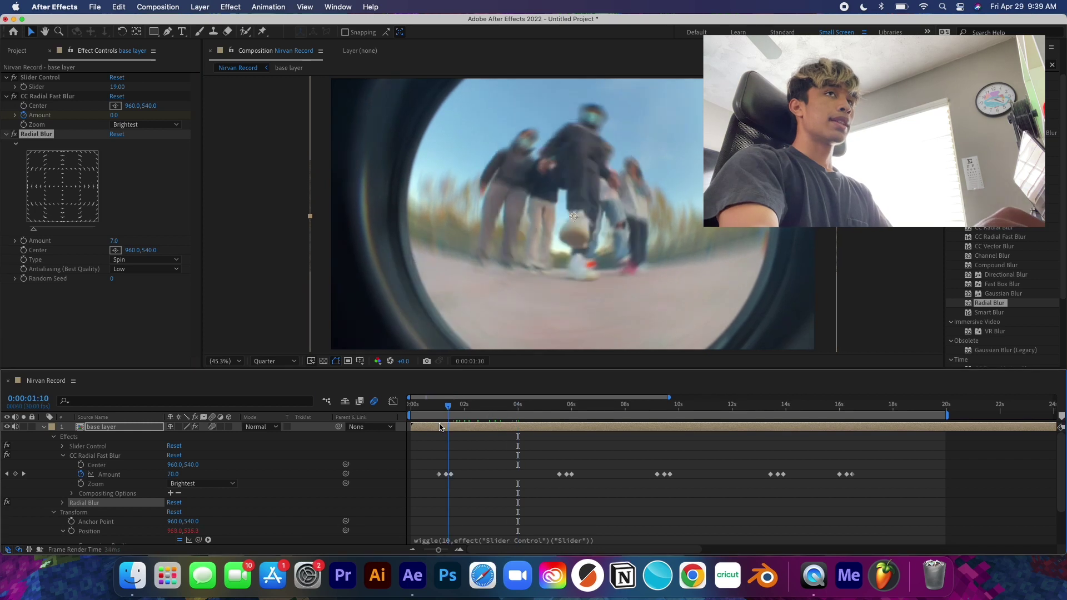
left_click_drag(443, 423, 408, 431)
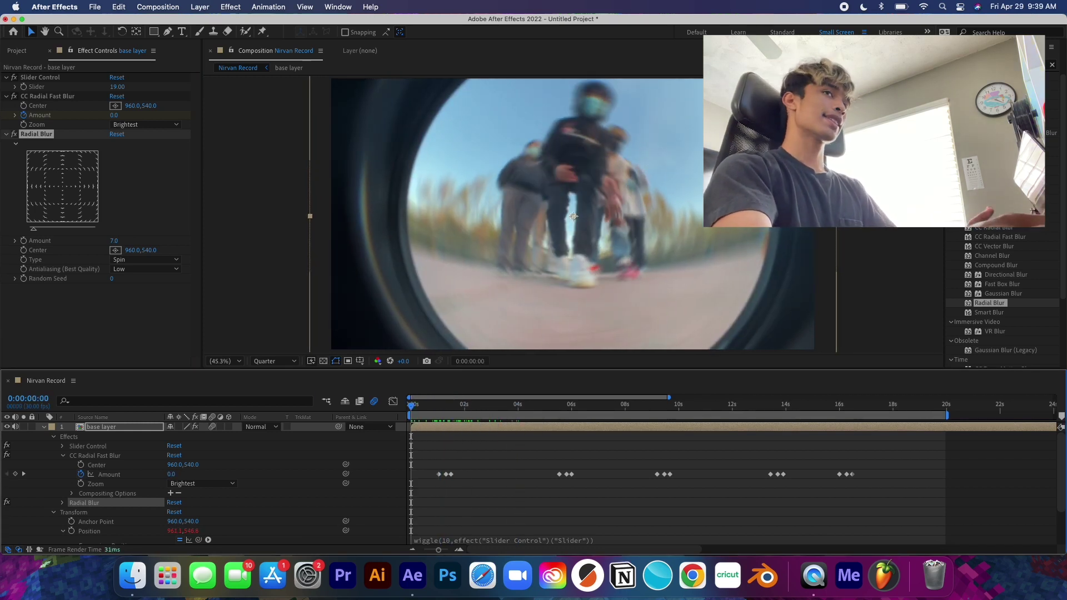
key("space")
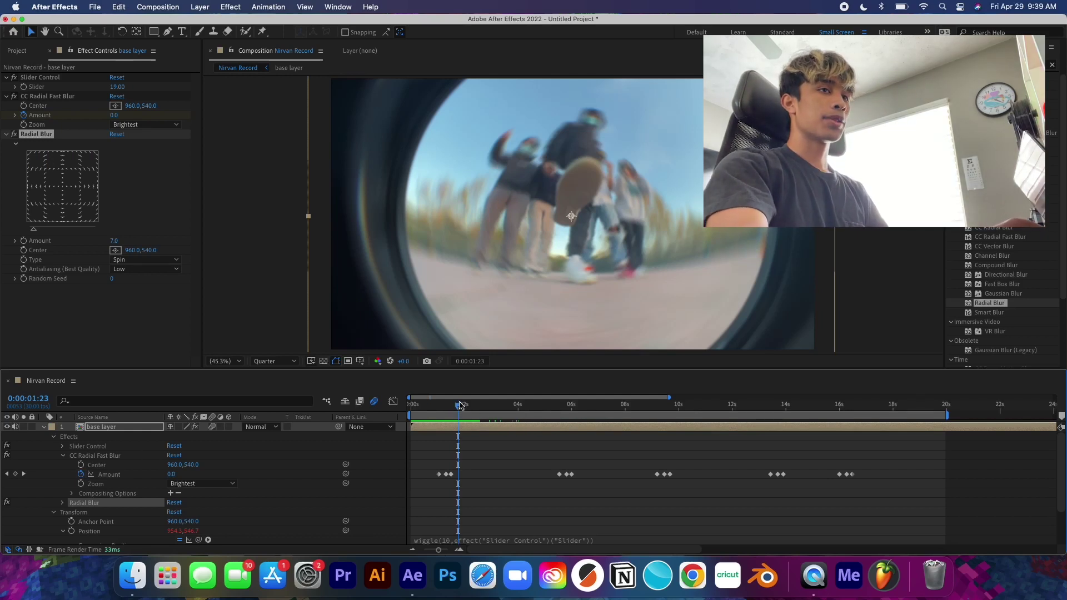
Step: Keyframe the Radial Blur Amount at 7 on 0:00:02:07 and at 0 on 0:00:02:03
left_click_drag(460, 405, 470, 405)
left_click(38, 300)
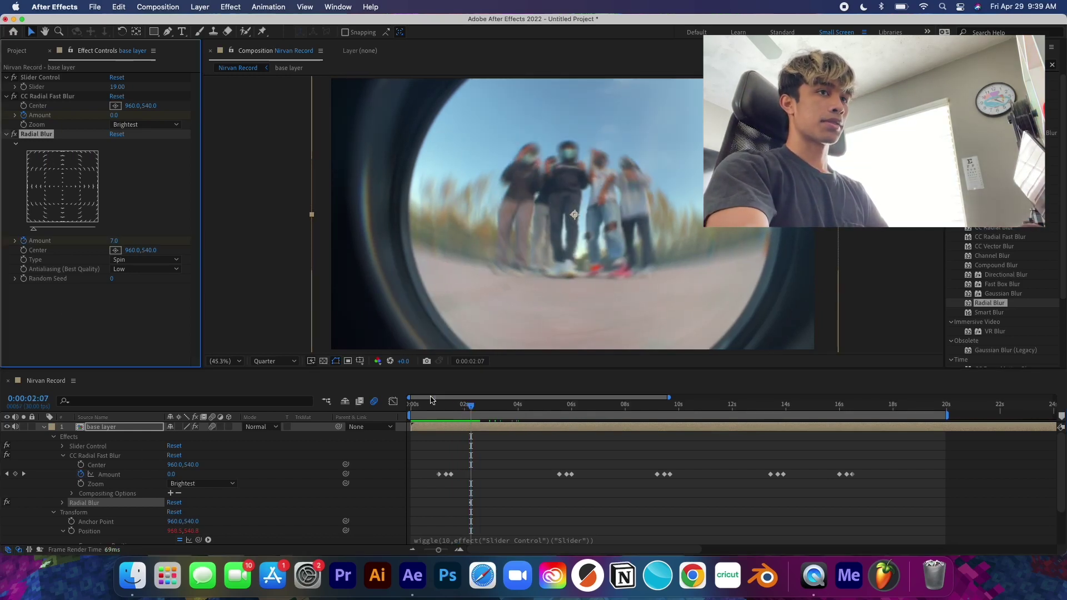
left_click_drag(473, 408, 470, 411)
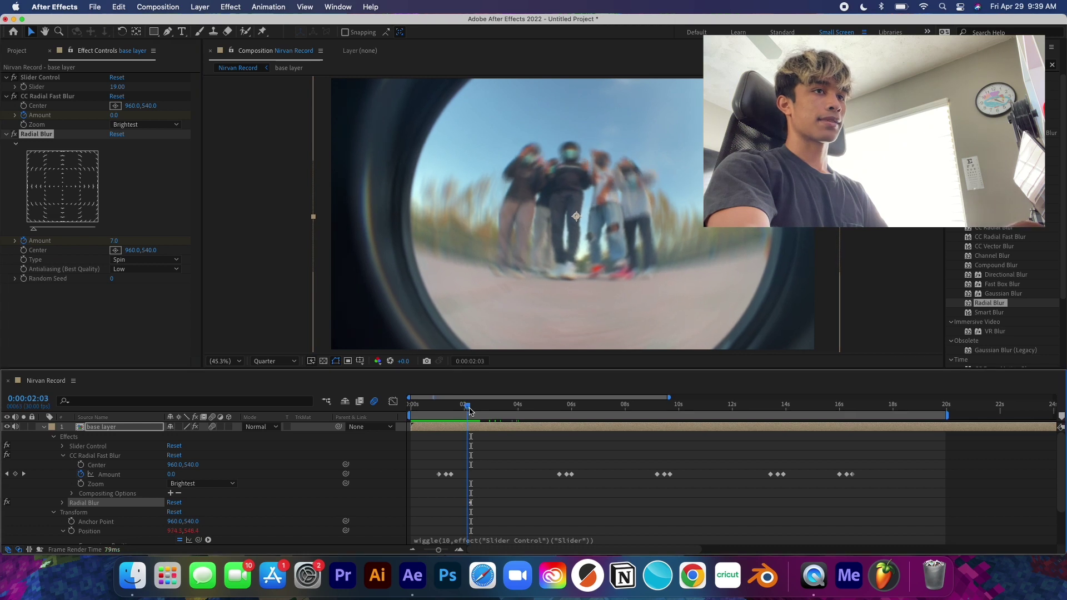
scroll(480, 481, "down", 3)
left_click(64, 454)
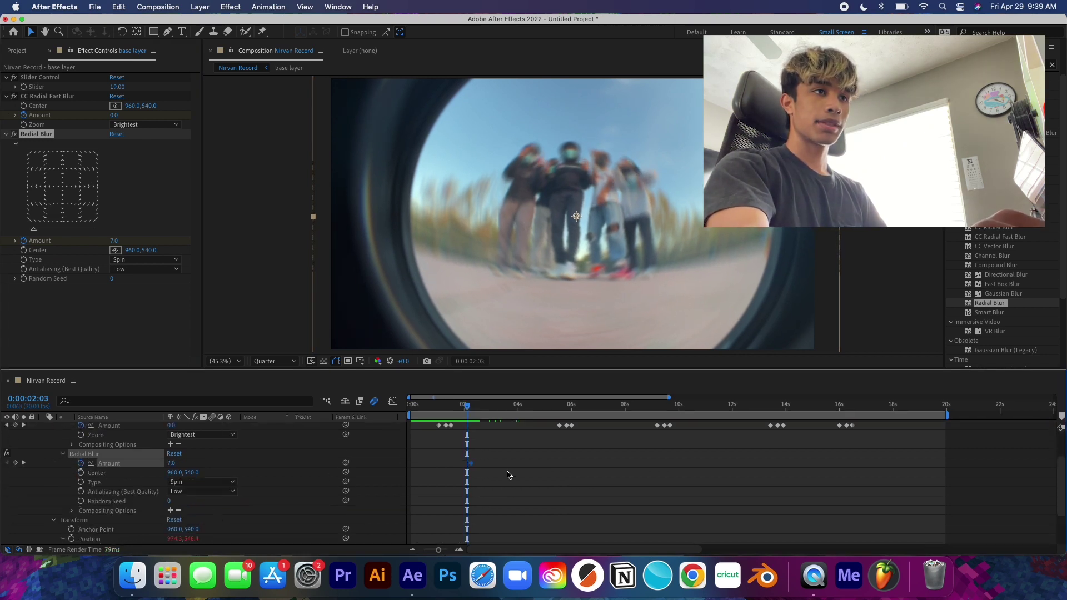
left_click(482, 472)
left_click(115, 241)
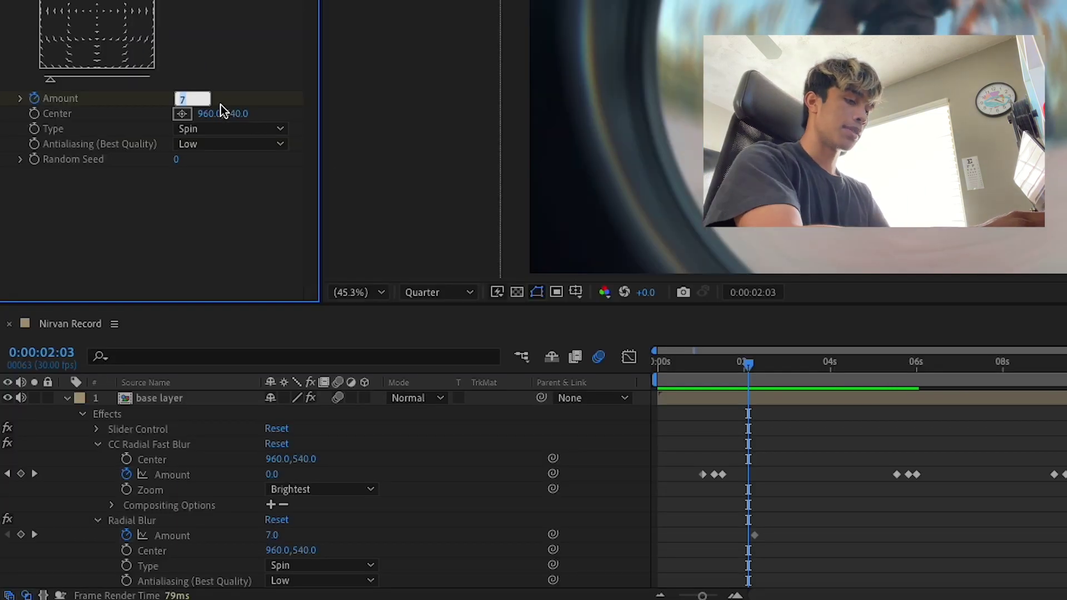
type("0")
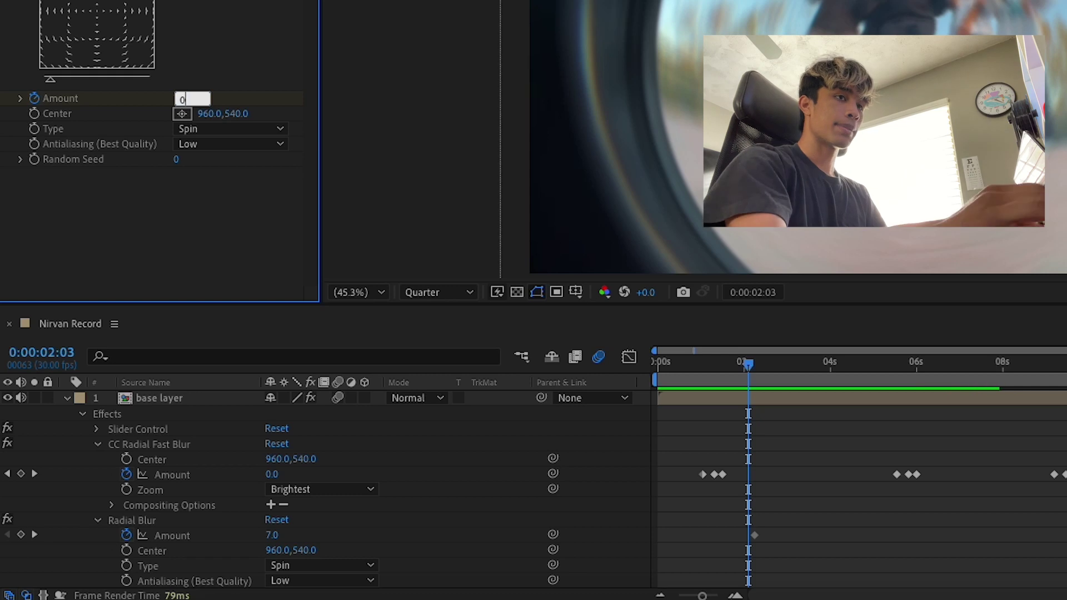
key("Return")
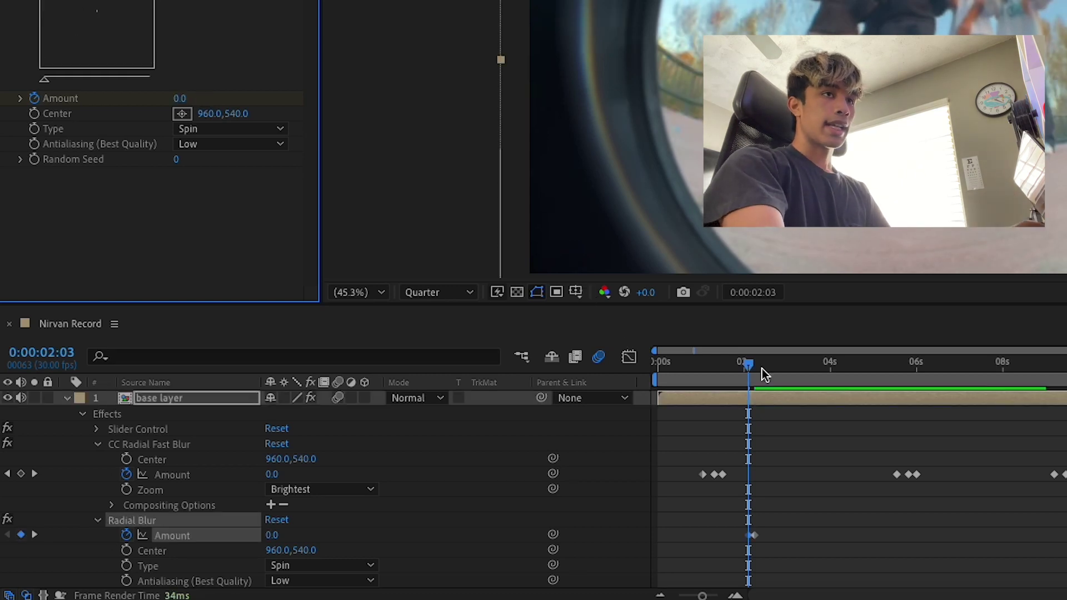
Step: Keyframe the Radial Blur Amount at 0 on 0:00:02:11 and preview the spin pulse from 0:00:02:03
left_click_drag(752, 369, 767, 365)
left_click(178, 99)
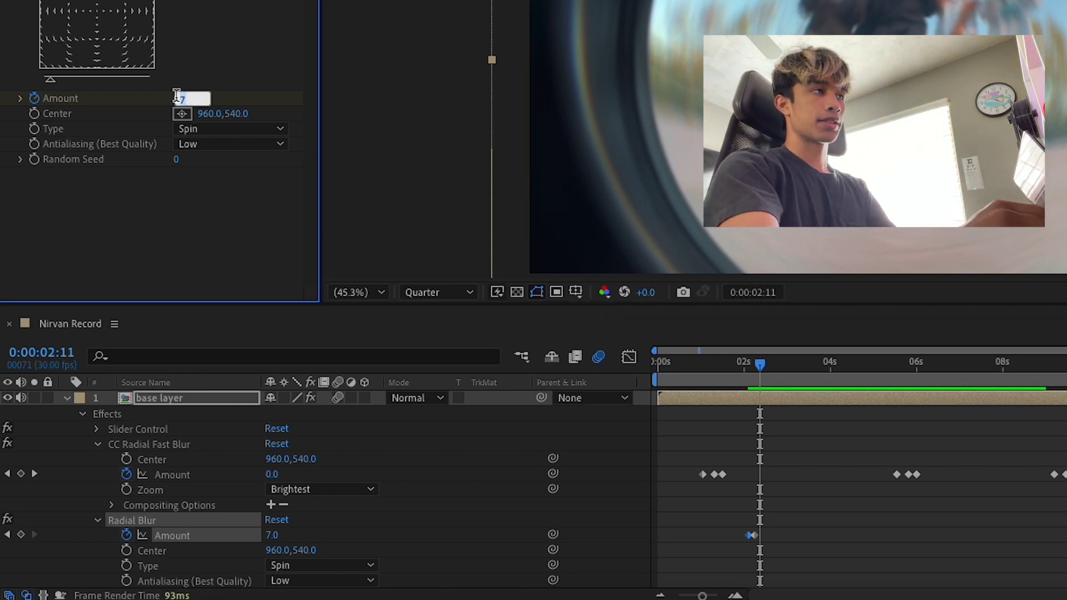
key("Return")
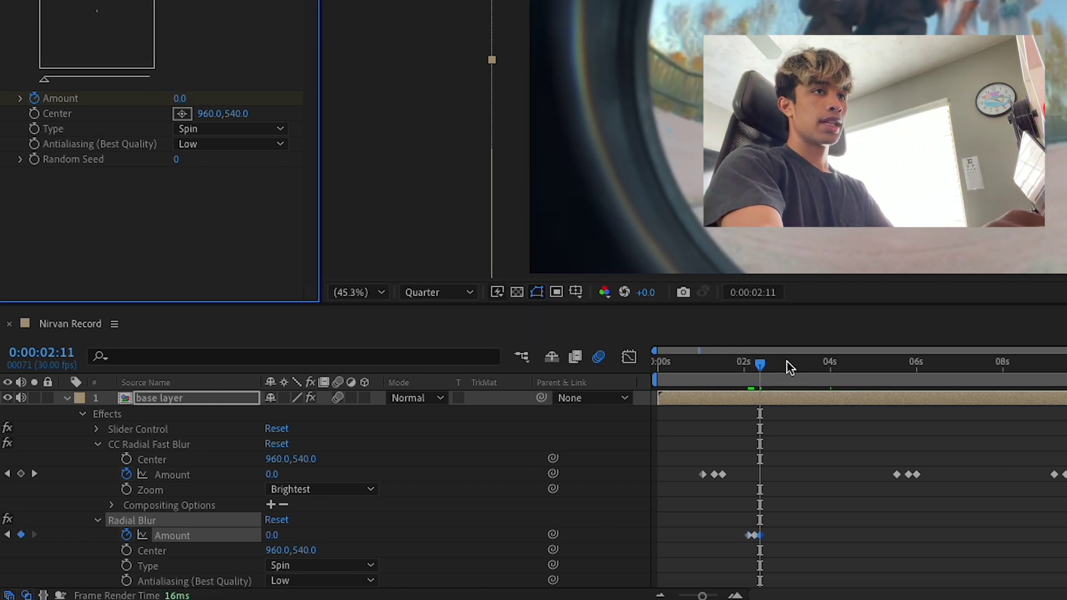
left_click_drag(772, 365, 749, 366)
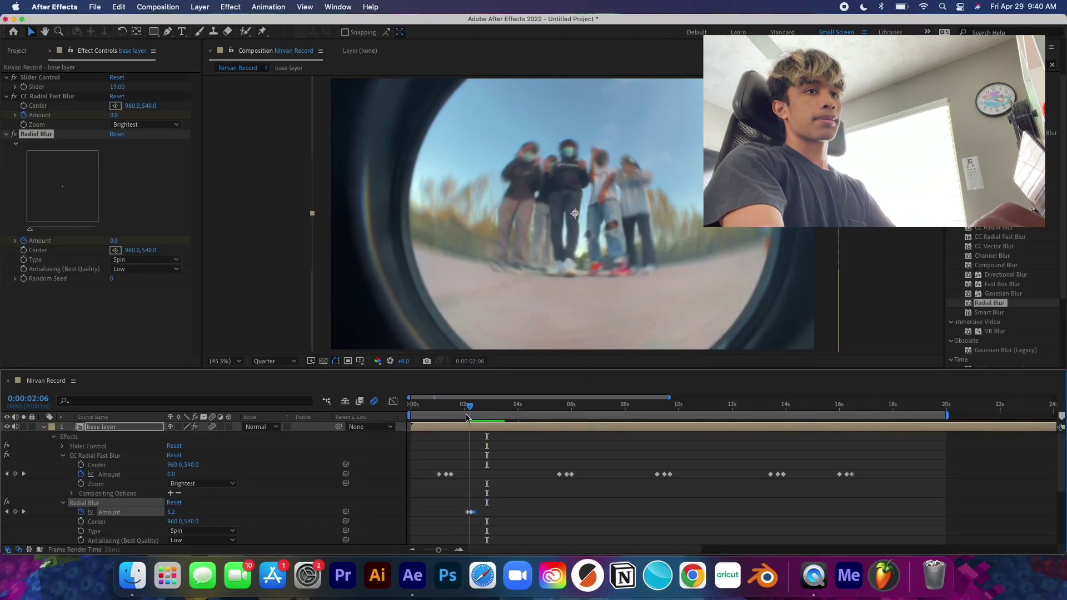
key("space")
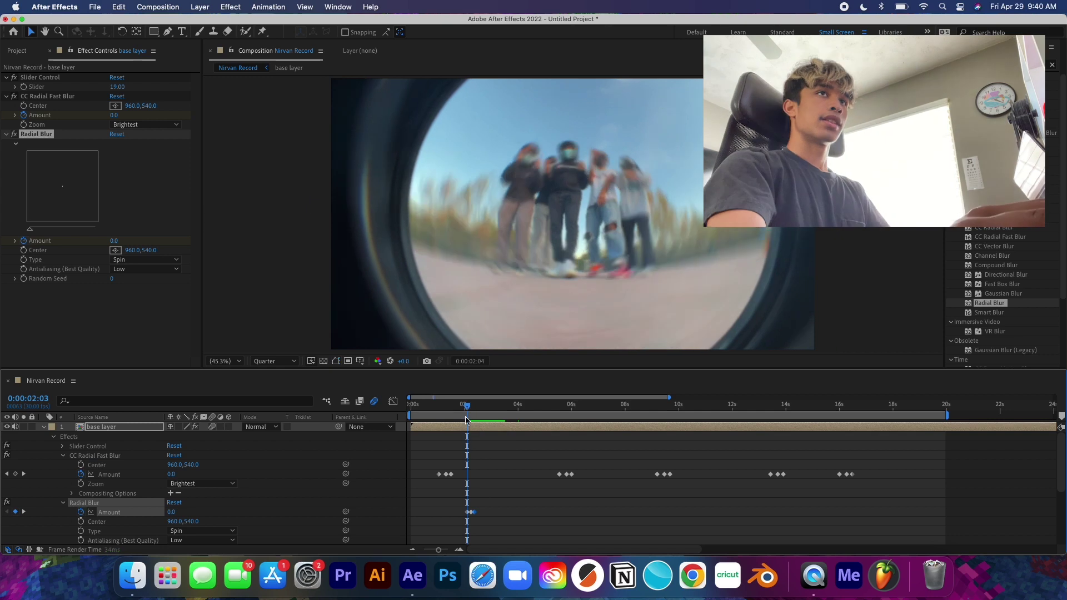
key("space")
Step: Copy the three Radial Blur Amount keyframes, paste them at about 7 seconds and further along the timeline, and preview the edit from its start
left_click_drag(528, 506, 464, 517)
left_click_drag(495, 406, 898, 413)
key("super+v")
key("super+v")
key("super+v")
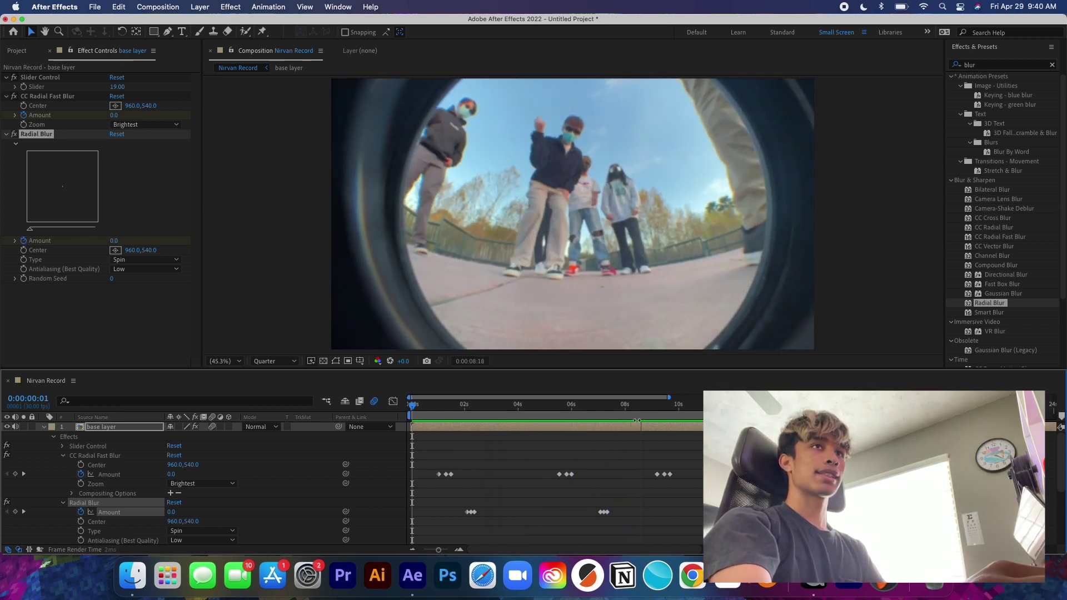
key("space")
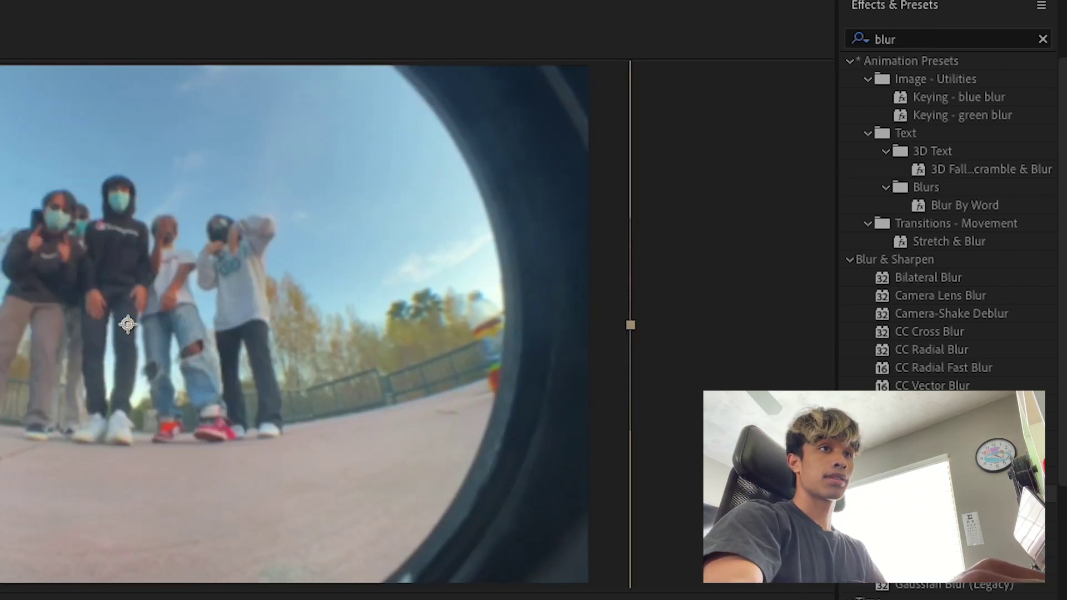
key("space")
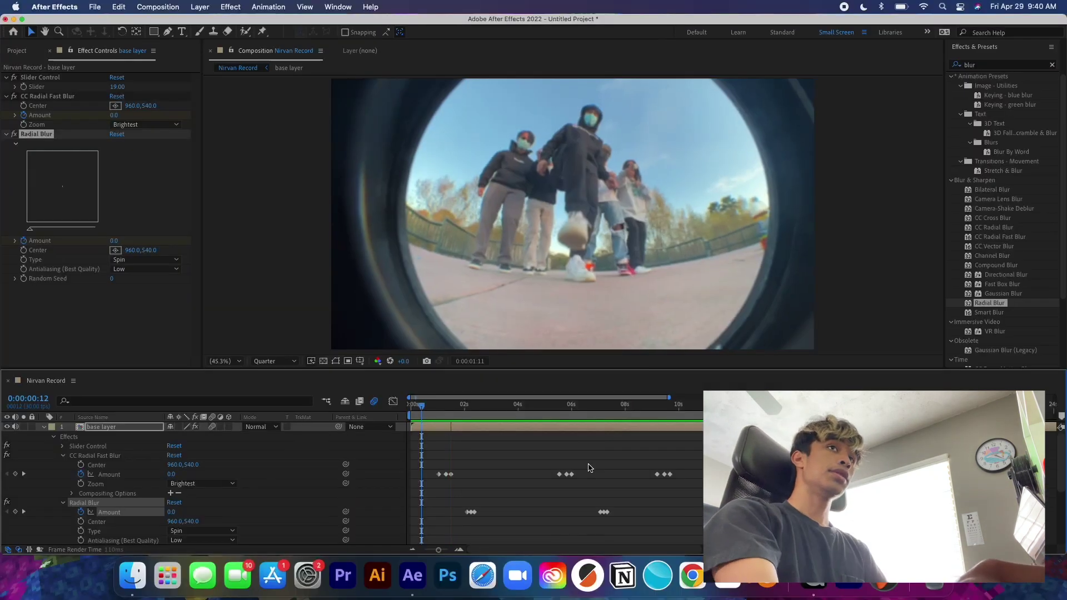
Step: Stop the preview, search the effects for "hue" and apply Hue/Saturation to the base layer
key("space")
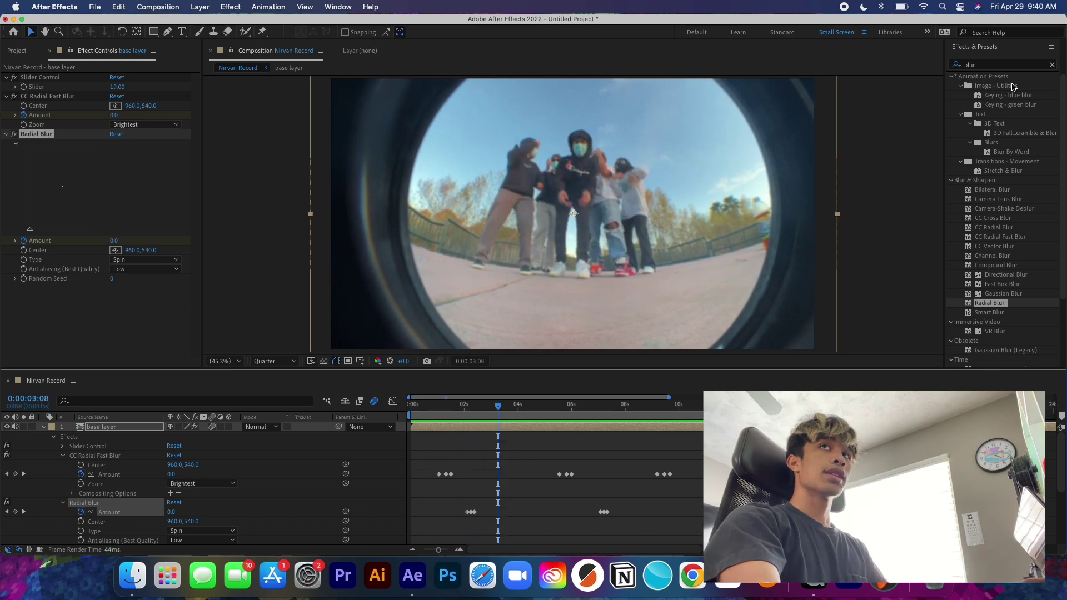
left_click(980, 65)
type("hue")
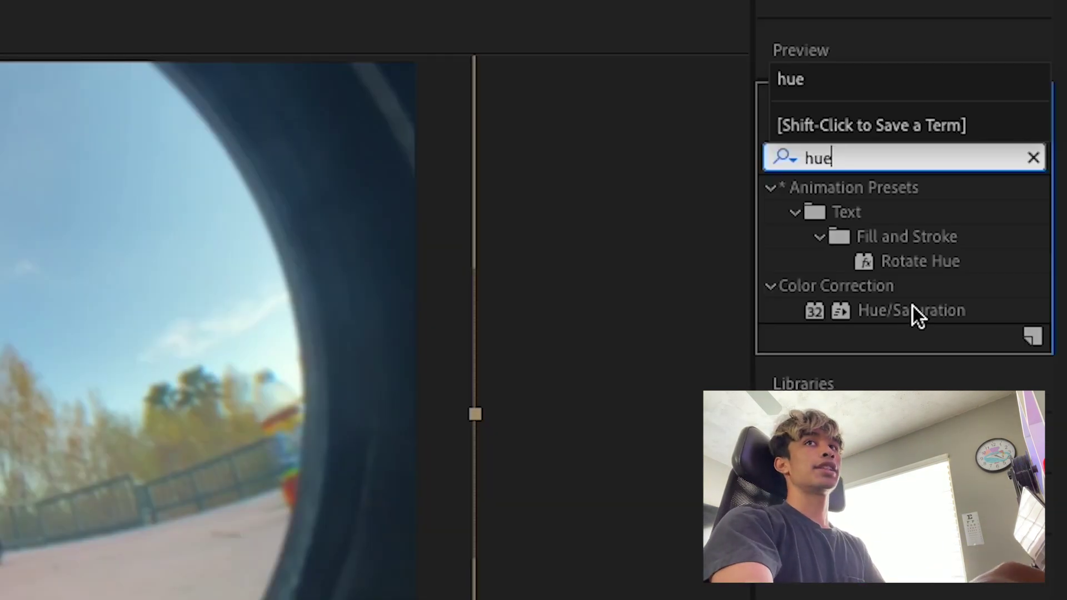
left_click(917, 315)
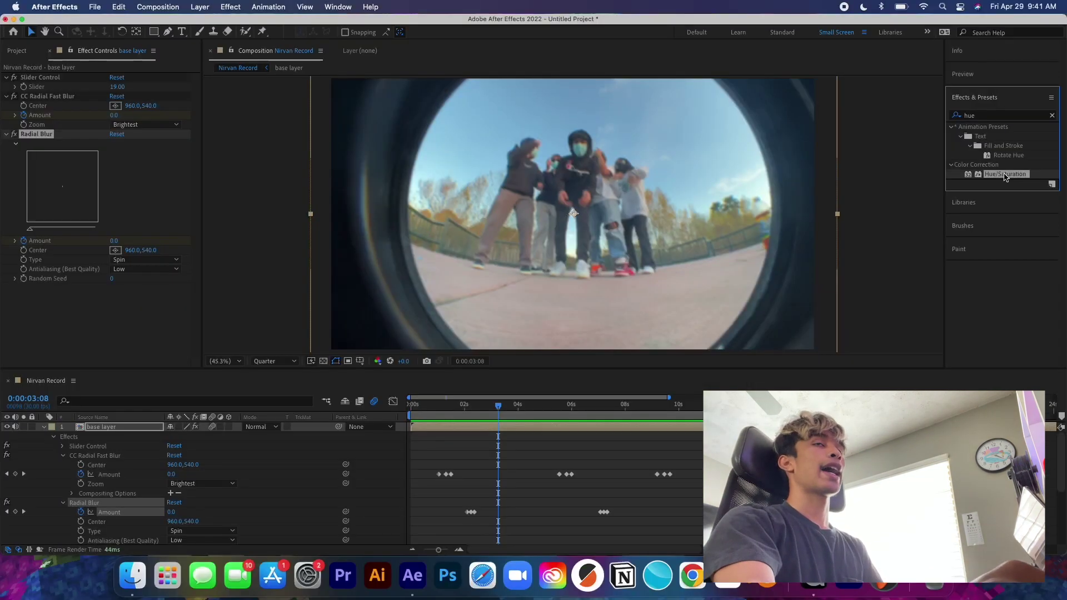
left_click_drag(838, 252, 206, 405)
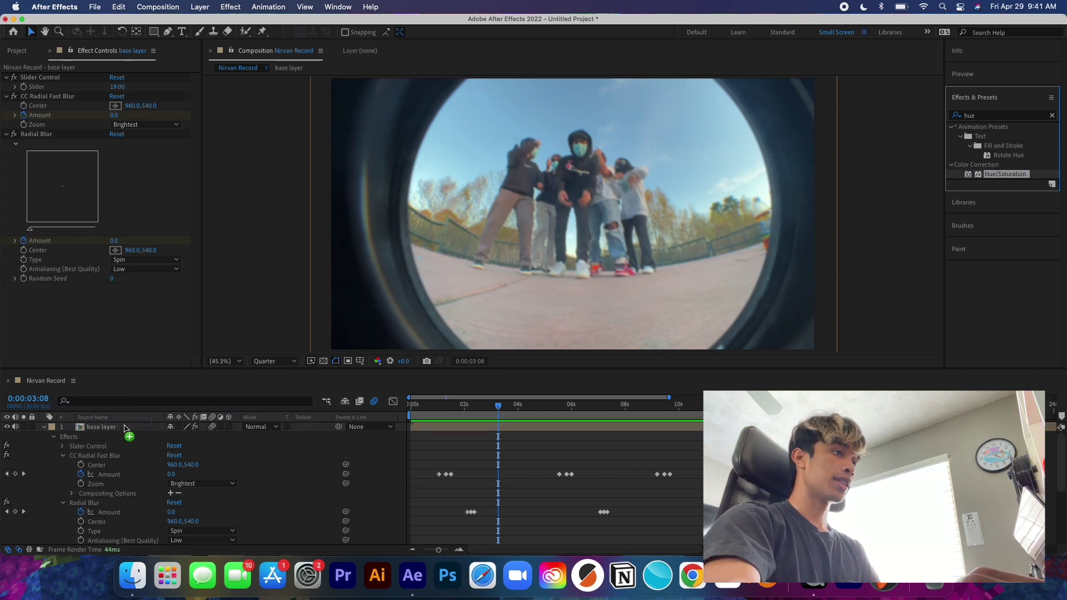
left_click_drag(128, 425, 127, 426)
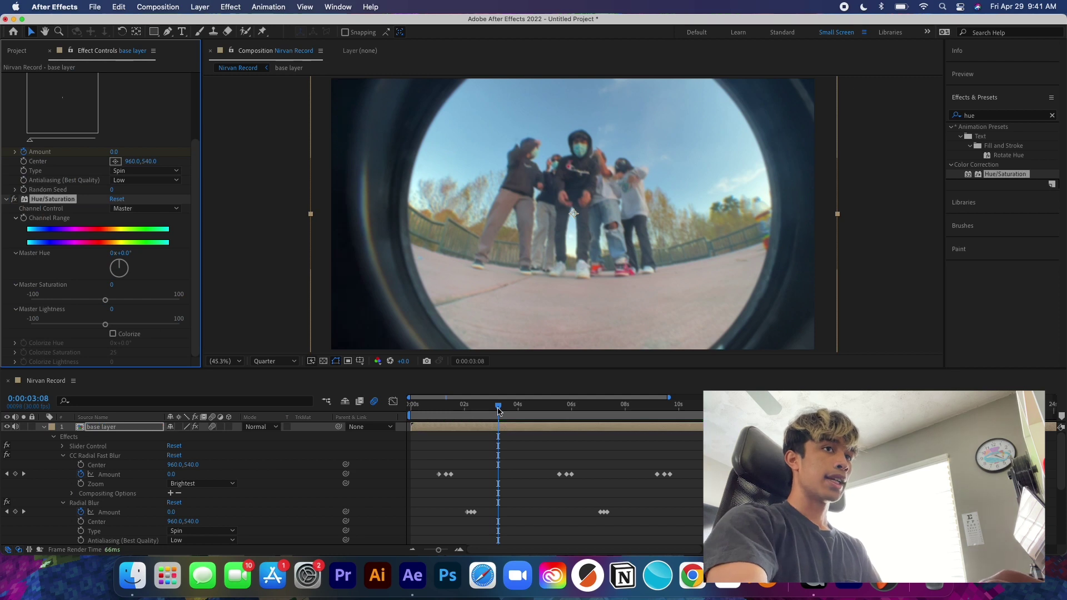
Step: Start keyframing the Hue/Saturation Channel Range on the base layer at 0:00:02:25
left_click_drag(501, 407, 490, 413)
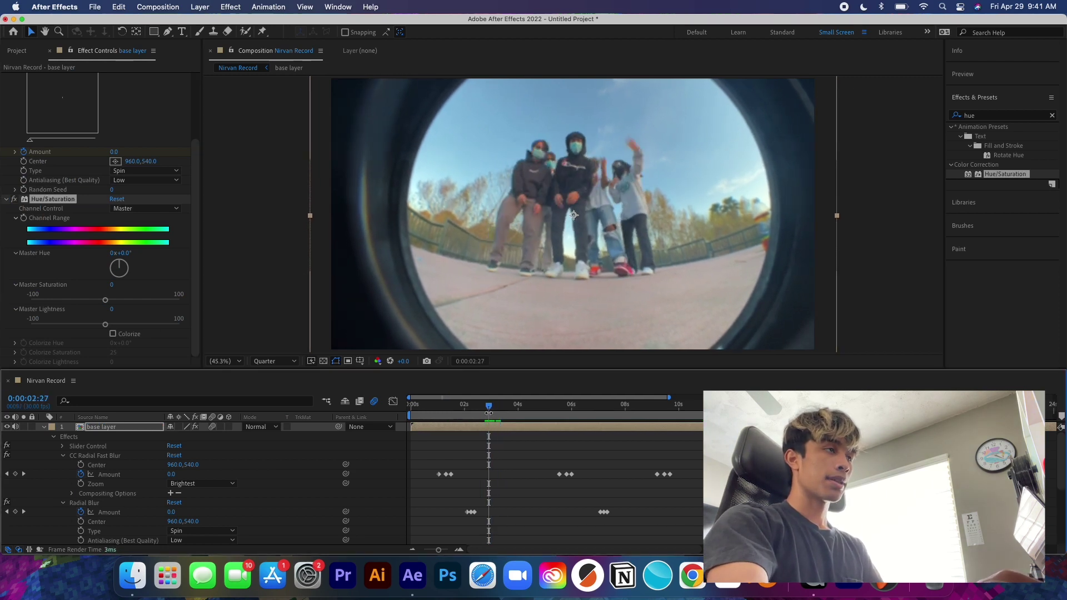
left_click(63, 456)
left_click(105, 452)
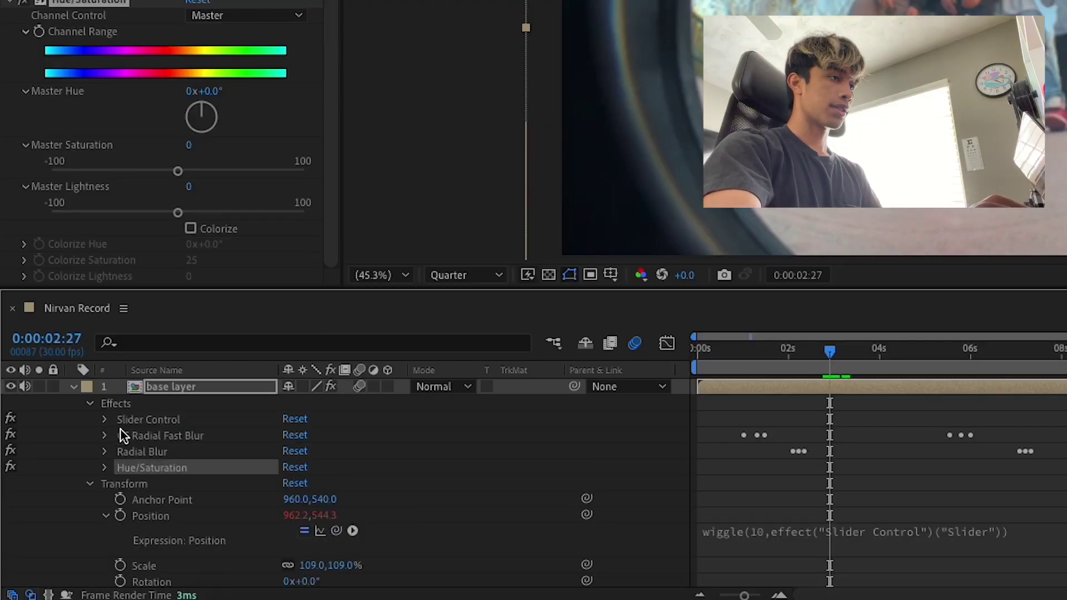
left_click(105, 468)
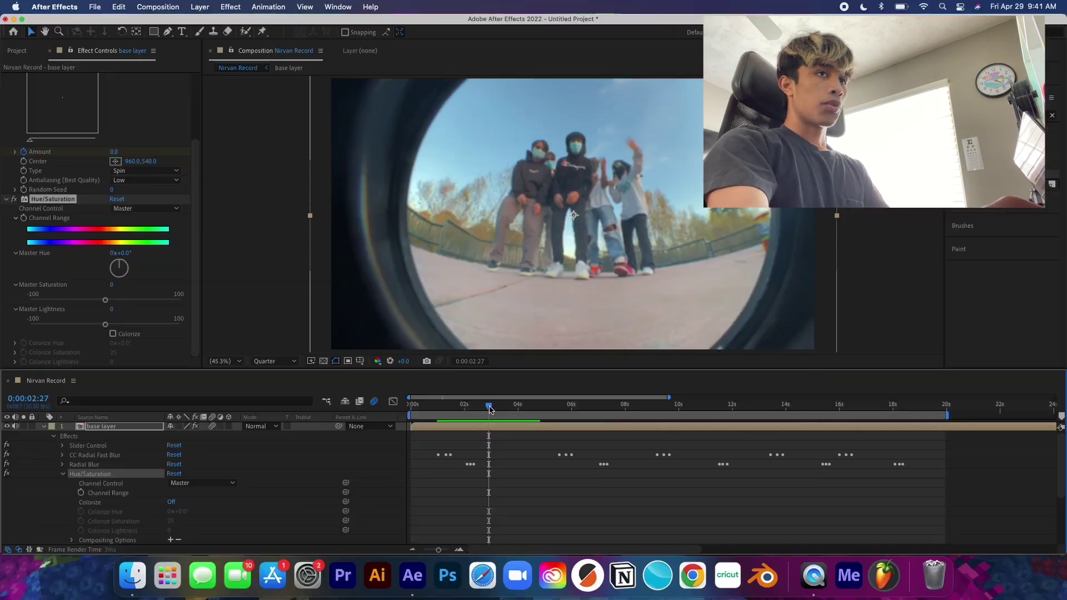
left_click_drag(831, 353, 829, 353)
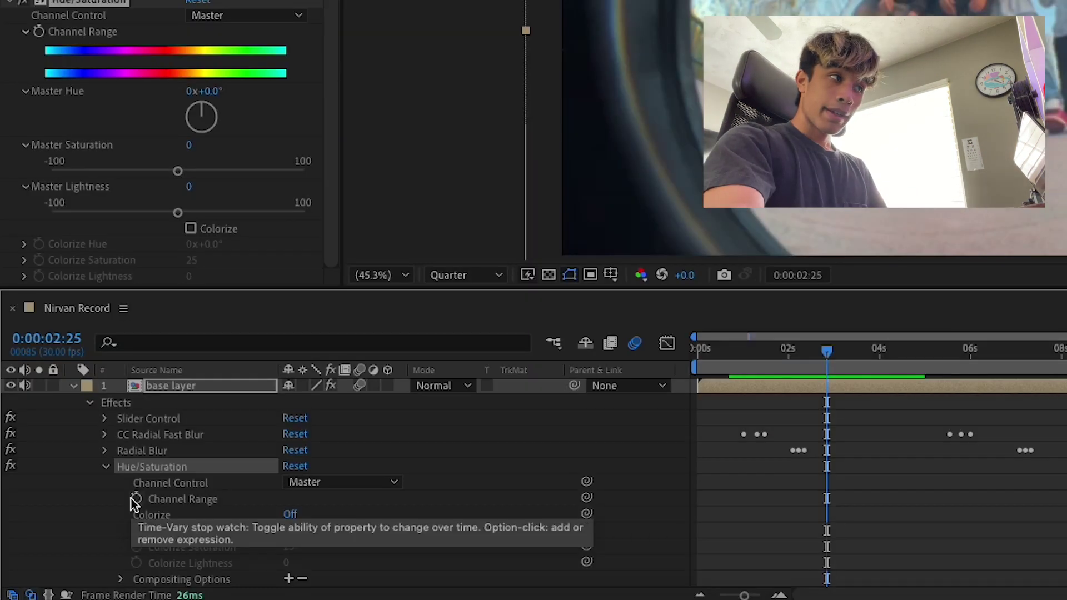
left_click(136, 499)
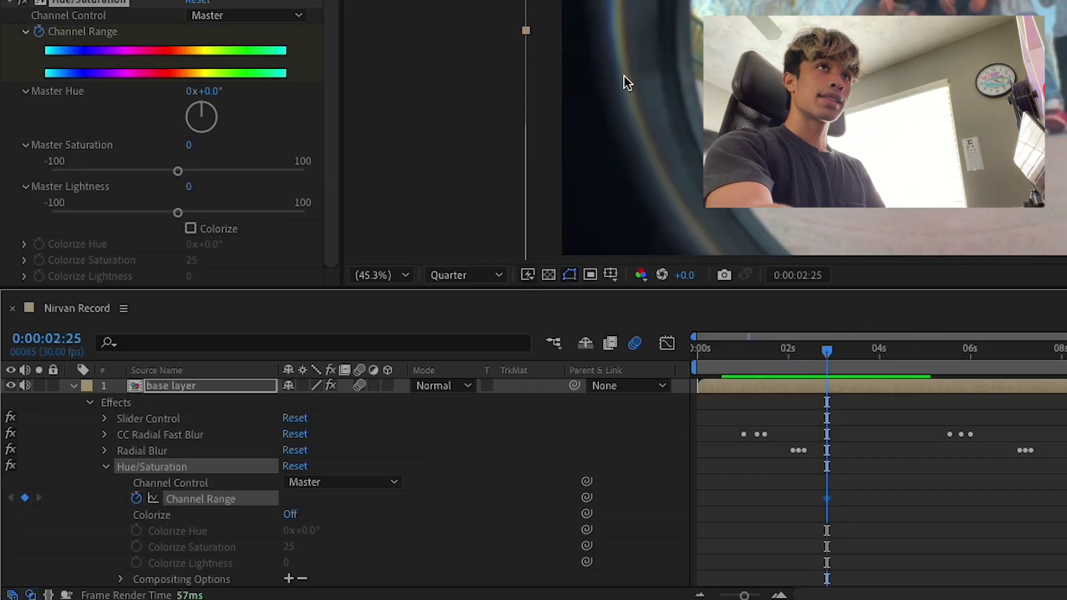
Step: Set the Master Hue to 2x+49.0° at 0:00:03:05 for the second Channel Range keyframe
left_click_drag(828, 351, 844, 353)
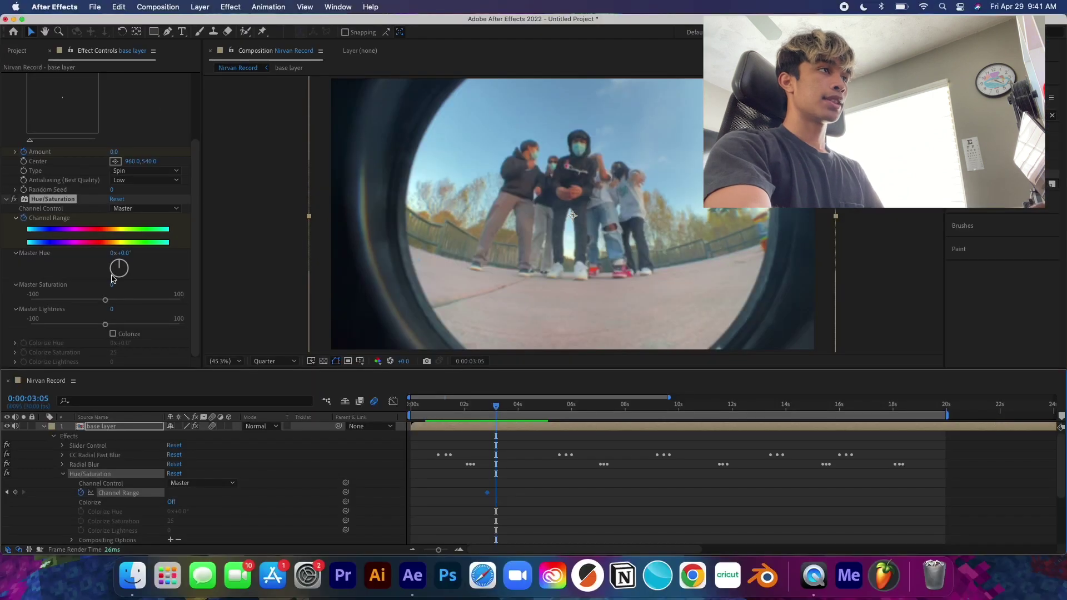
mouse_move(117, 271)
left_mouse_down()
mouse_move(127, 268)
mouse_move(114, 275)
mouse_move(113, 262)
mouse_move(126, 263)
mouse_move(120, 279)
mouse_move(120, 268)
left_mouse_up()
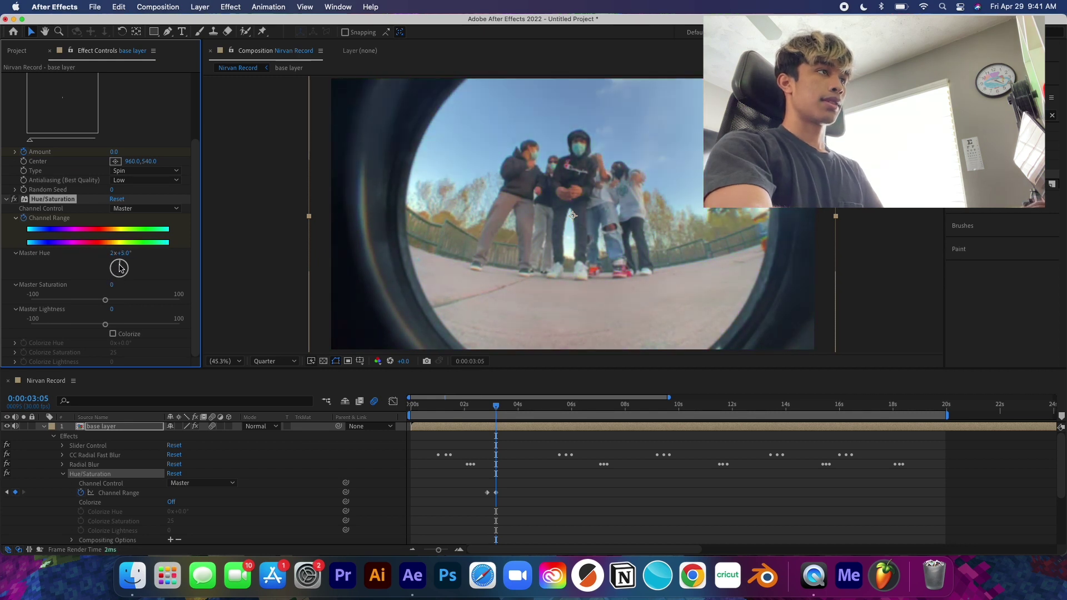
left_click_drag(120, 266, 128, 264)
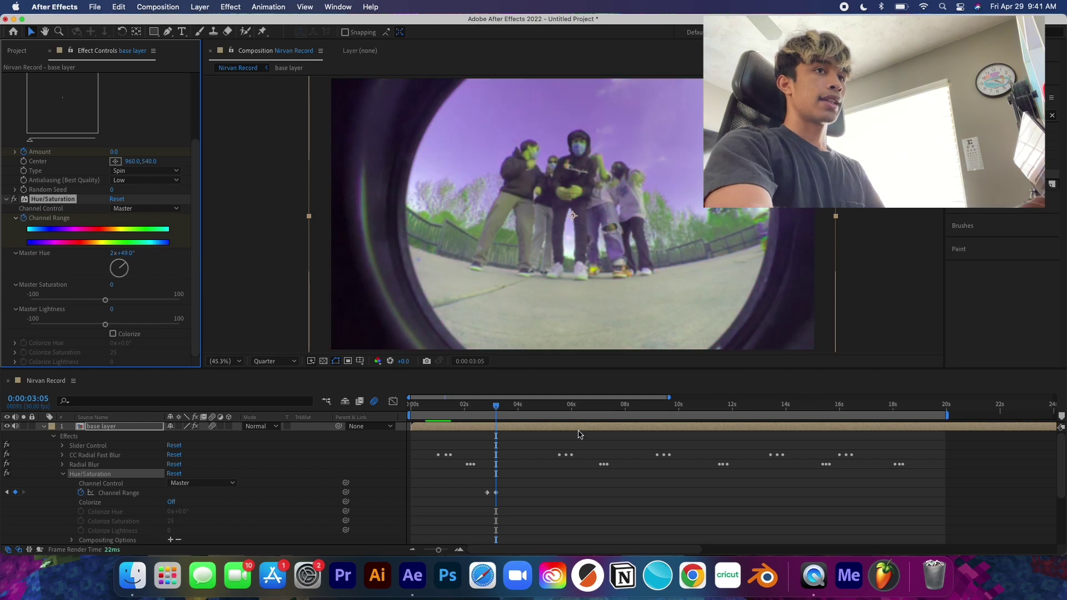
Step: Preview the hue shift and move its second keyframe to about 0:00:03:13
left_click_drag(499, 406, 488, 410)
key("space")
key("space")
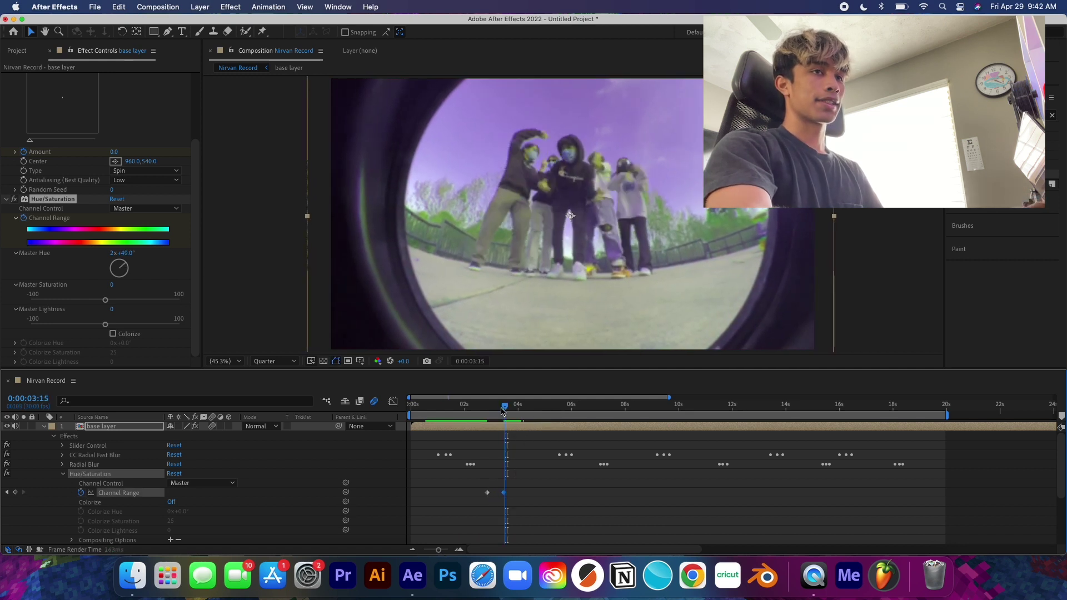
left_click(489, 418)
left_click_drag(489, 418, 511, 453)
Step: Keyframe the Master Hue at 0x-4.0° on 0:00:04:02 and preview the hue pulse from about 0:00:02:25
left_click_drag(512, 407, 521, 408)
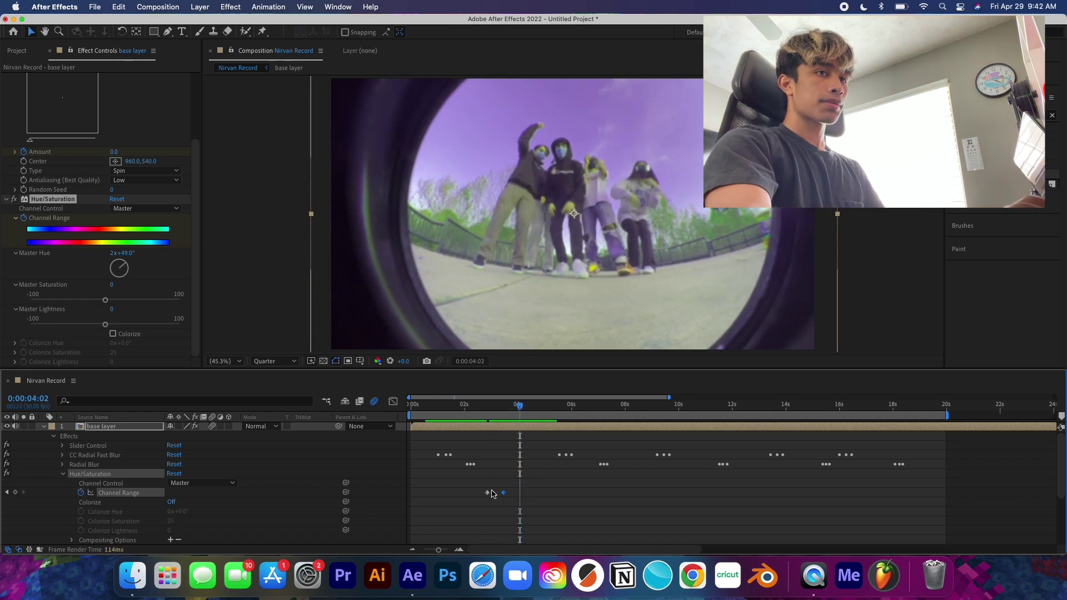
mouse_move(123, 269)
left_mouse_down()
mouse_move(117, 275)
mouse_move(120, 265)
left_mouse_up()
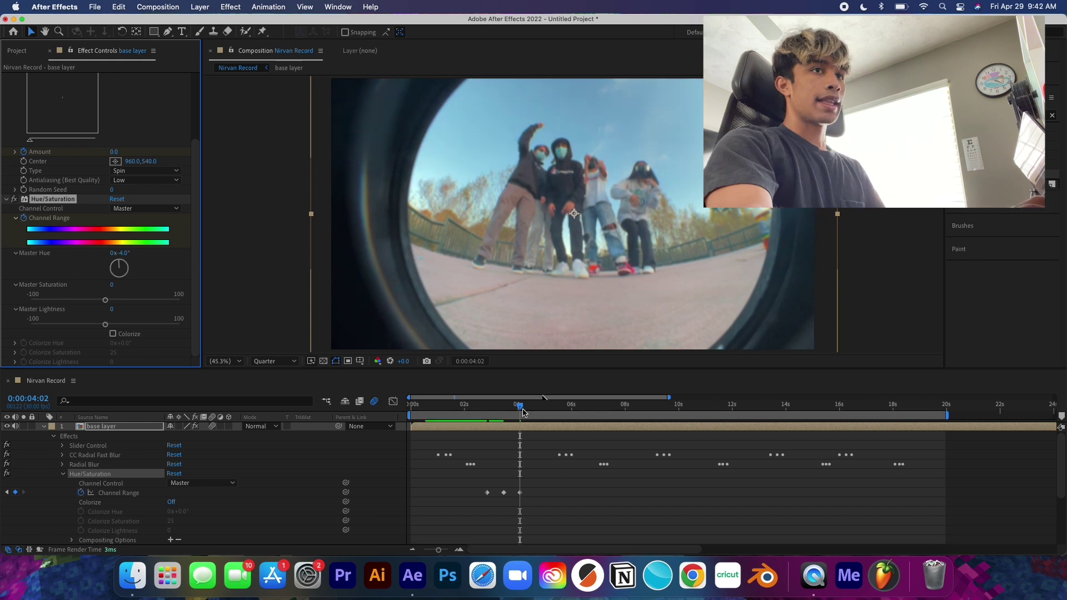
left_click_drag(517, 407, 487, 425)
key("space")
left_click_drag(537, 409, 488, 420)
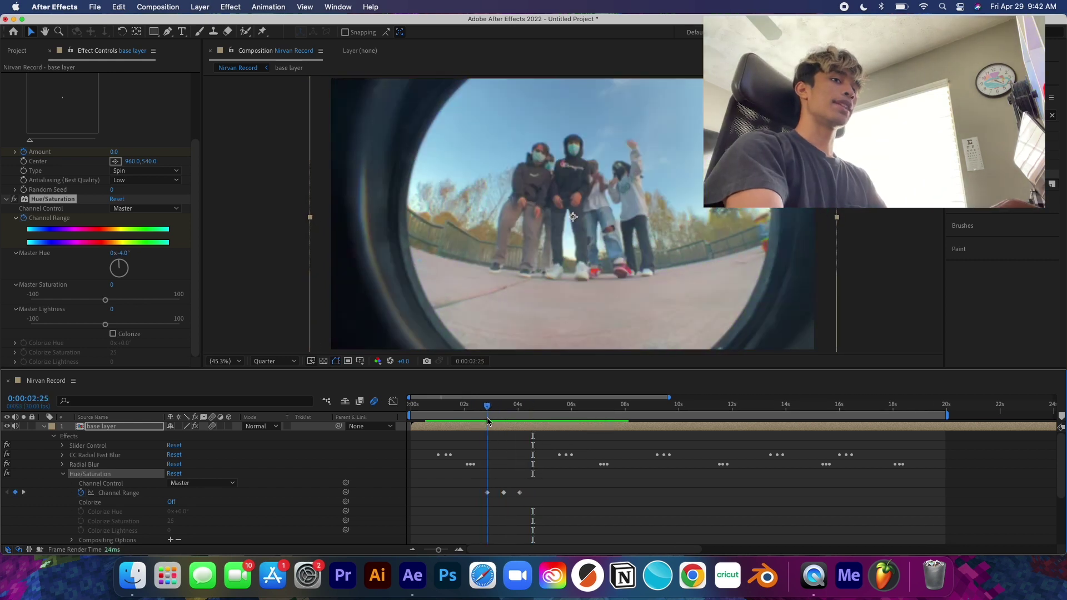
key("space")
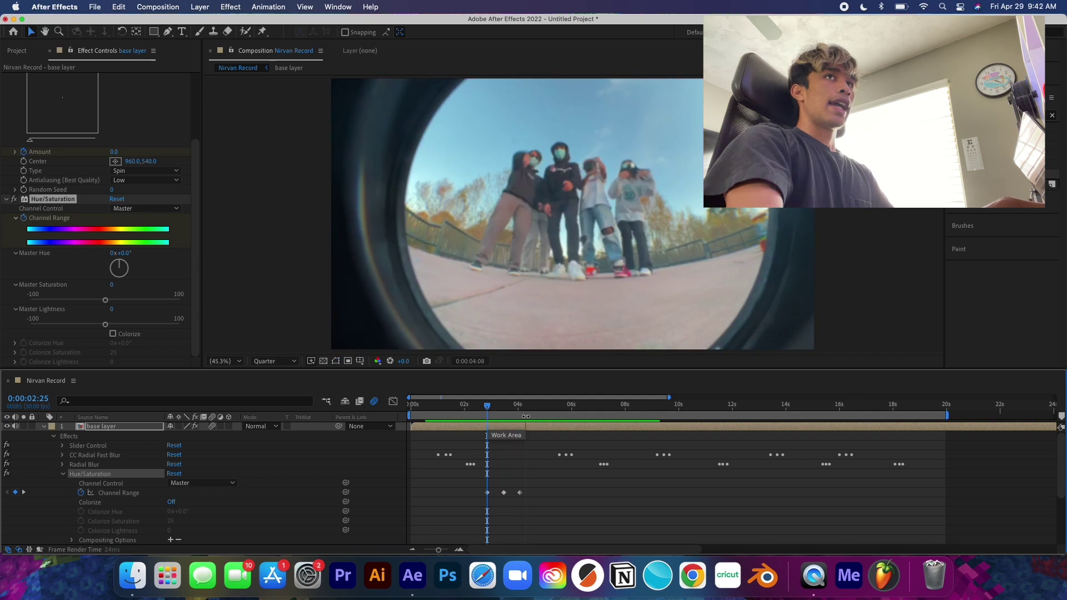
key("space")
left_click_drag(537, 410, 486, 442)
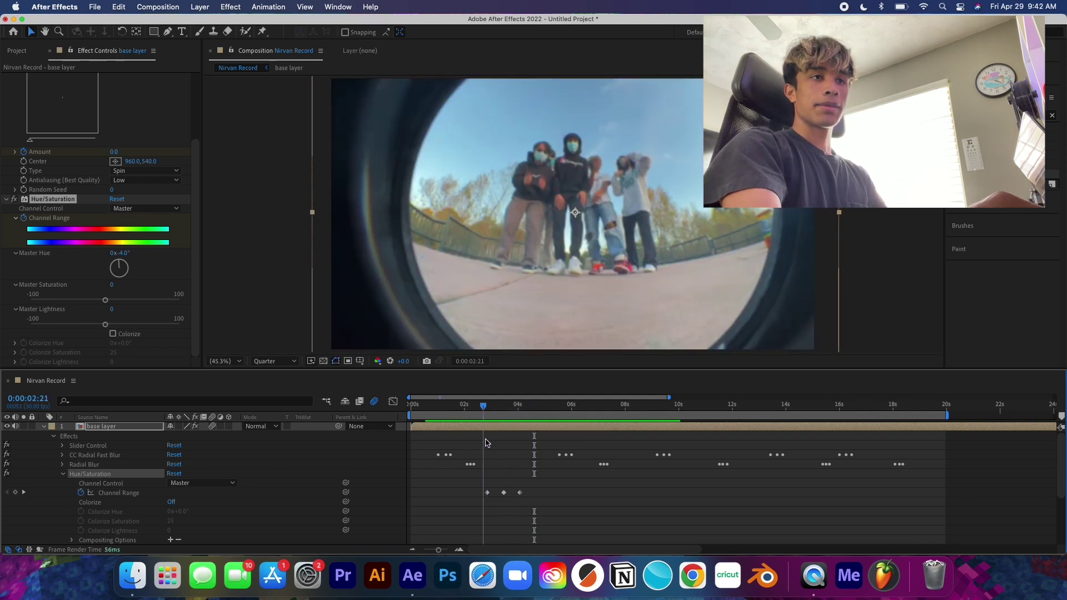
Step: Copy the three Channel Range keyframes, paste them at 0:00:08:28 and preview the pasted pulse from 0:00:08:16
left_click_drag(538, 485, 476, 506)
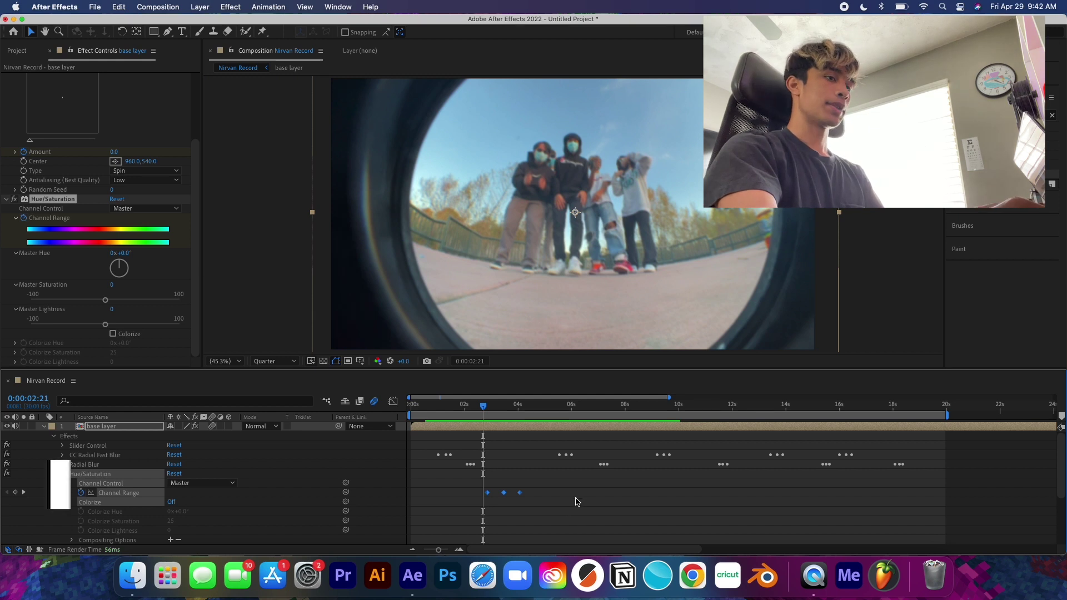
key("super+c")
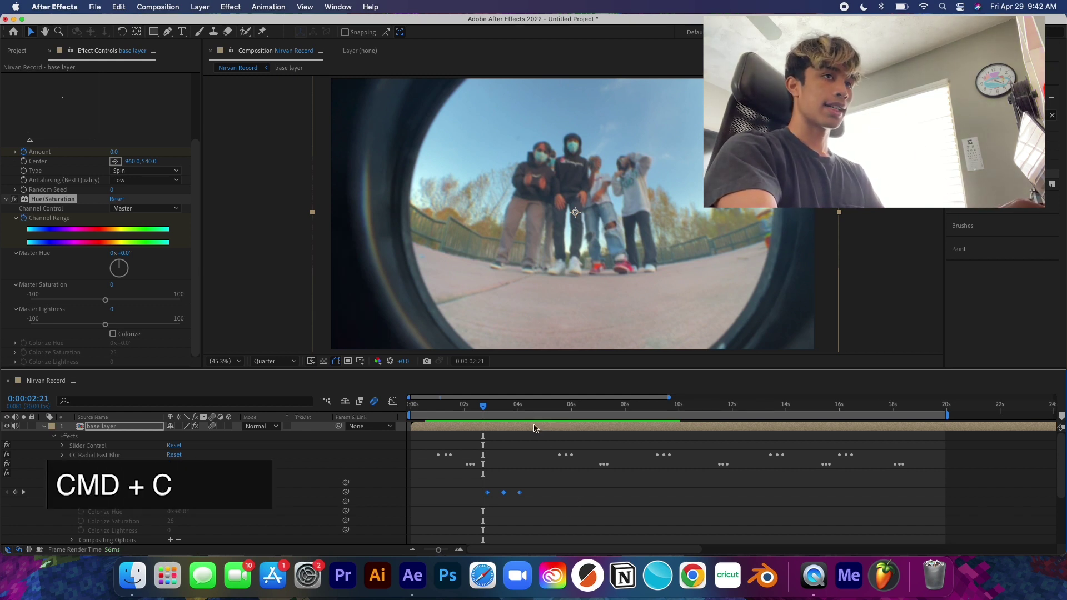
left_click(650, 406)
key("super+v")
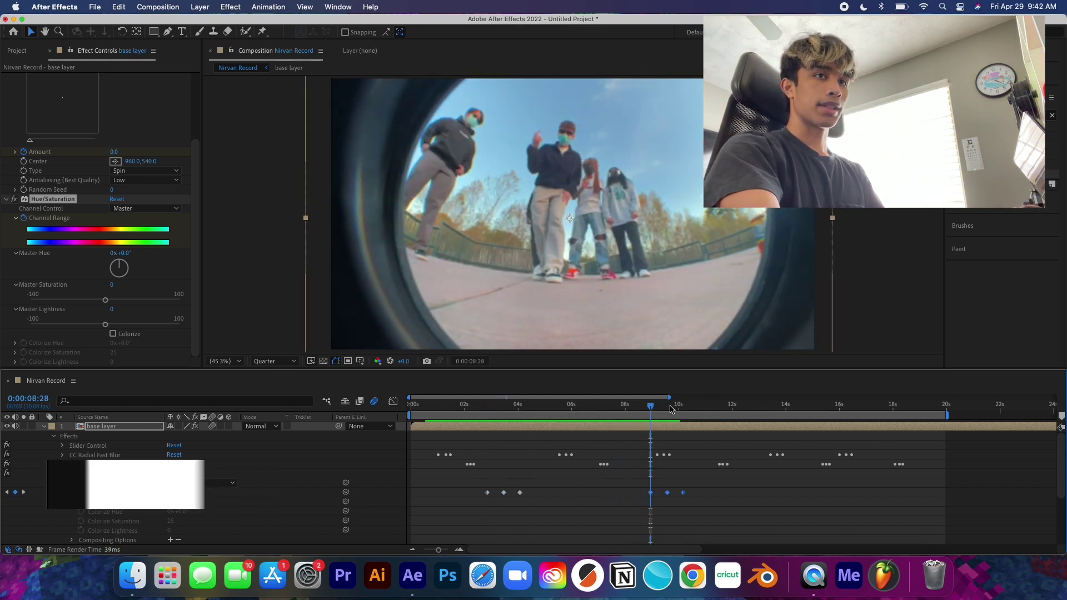
left_click(638, 410)
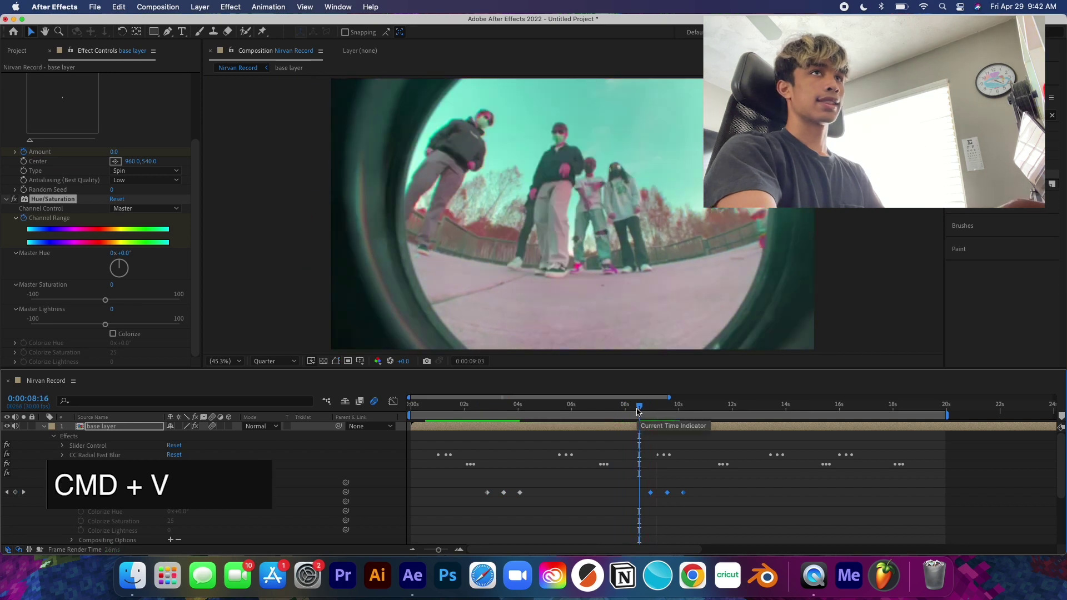
Step: Tighten the pasted hue pulse by moving its first keyframe to about 0:00:09:05 and its last to about 10 seconds, and preview it
left_click(688, 503)
left_click(683, 493)
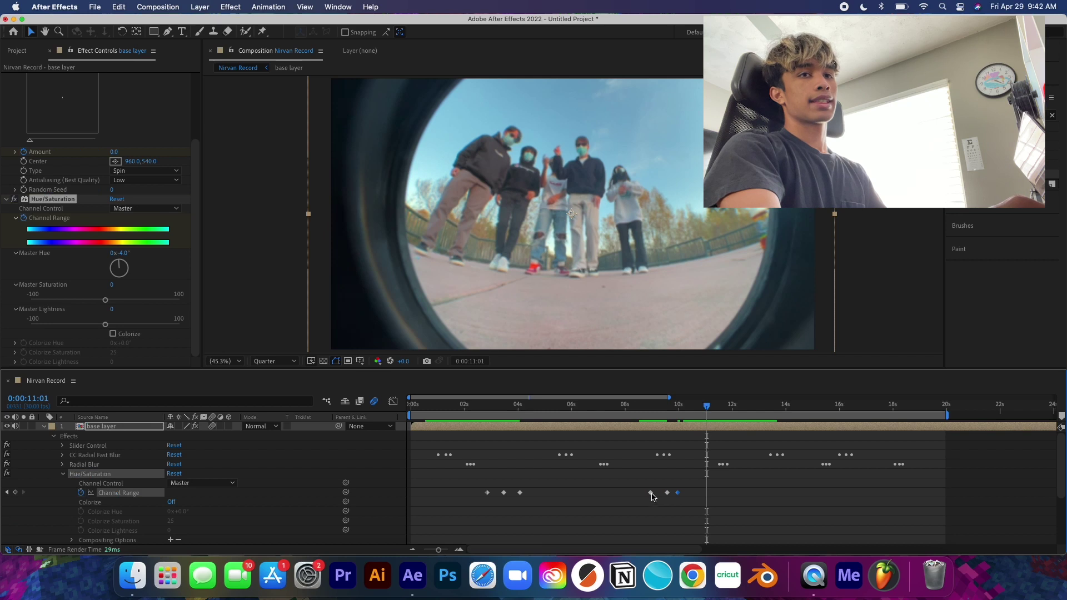
left_click_drag(701, 431, 656, 434)
key("space")
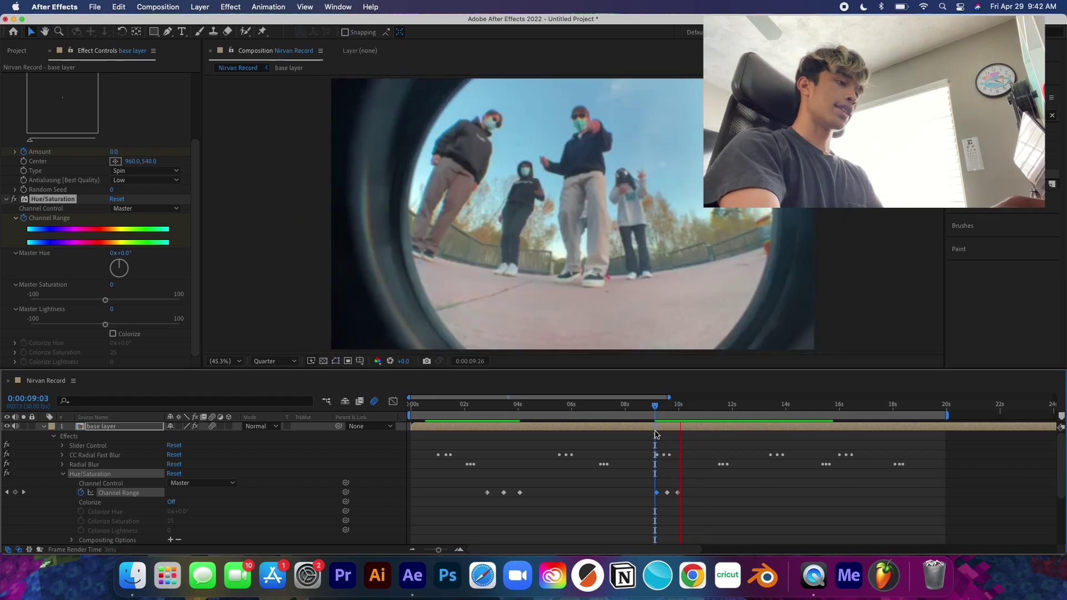
key("space")
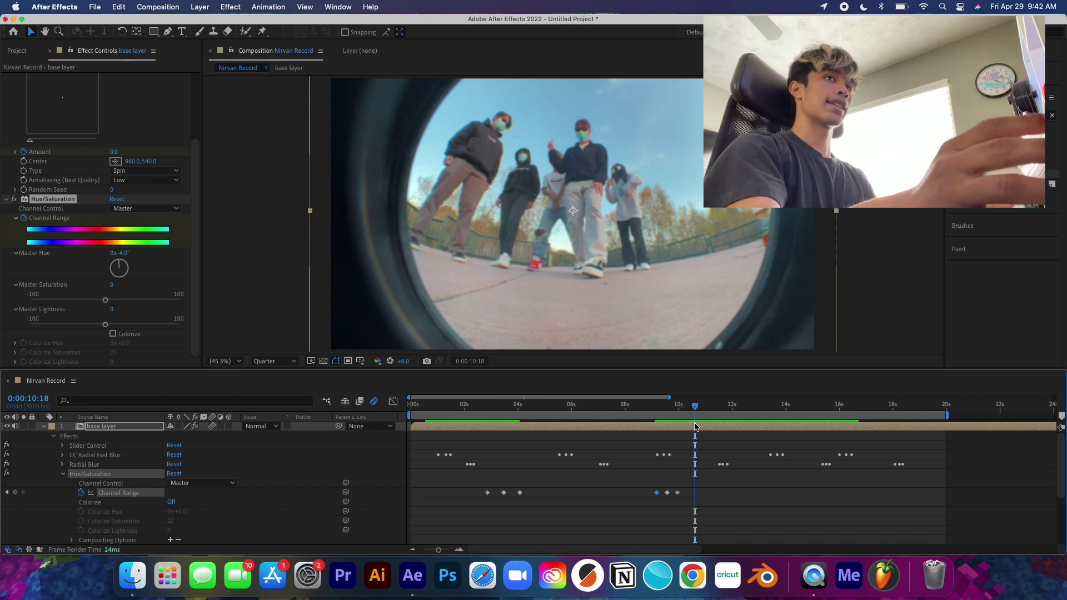
left_click_drag(695, 413, 656, 416)
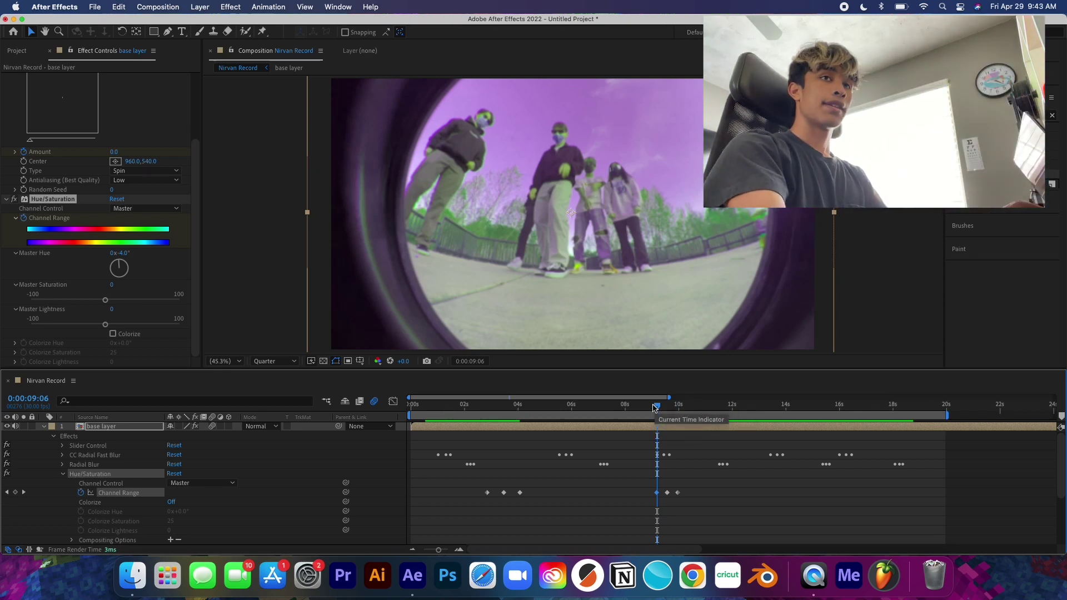
left_click_drag(656, 406, 648, 408)
key("space")
Step: Duplicate the tightened three-keyframe hue pulse at about 14.5 seconds on the timeline
left_click_drag(714, 478, 640, 499)
left_click_drag(691, 408, 801, 415)
key("cmd+v")
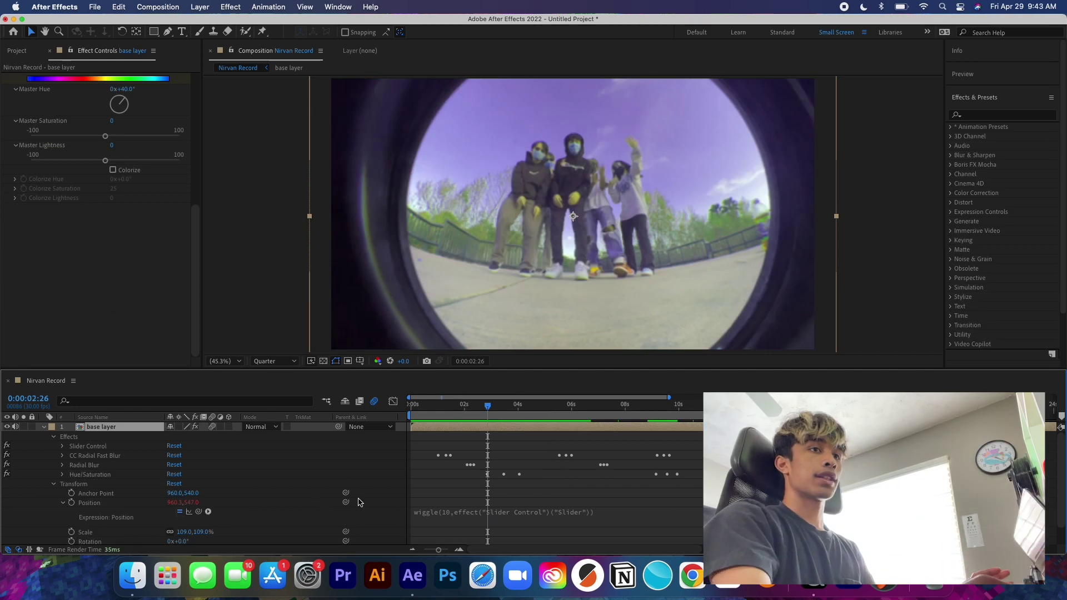
Step: Search the effects for "glow" and apply Glow to the base layer with the playhead at 0:00:03:13
left_click_drag(488, 407, 503, 405)
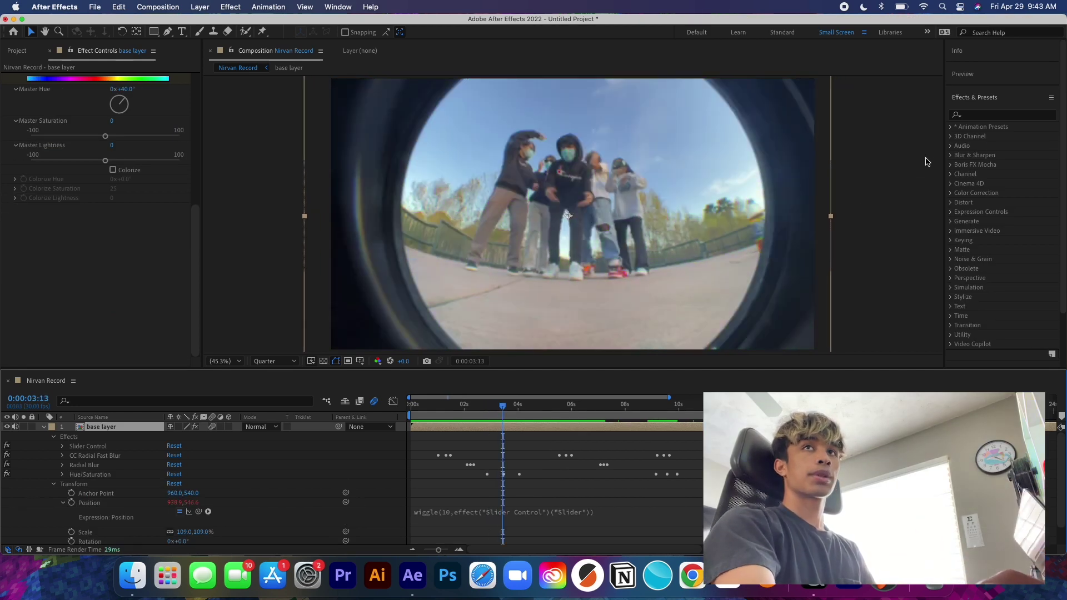
left_click(973, 116)
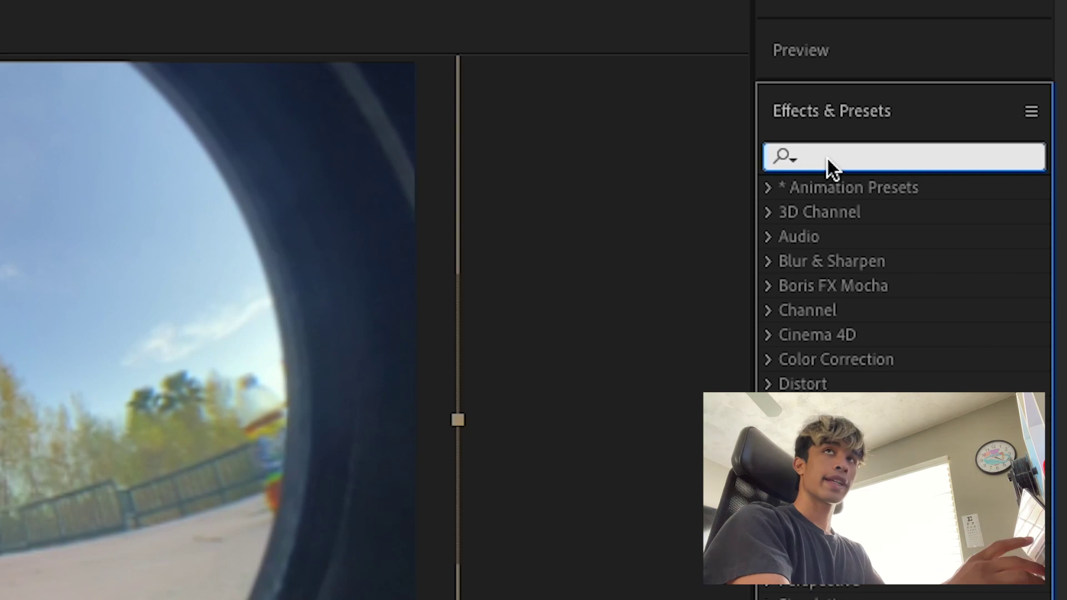
type("glow")
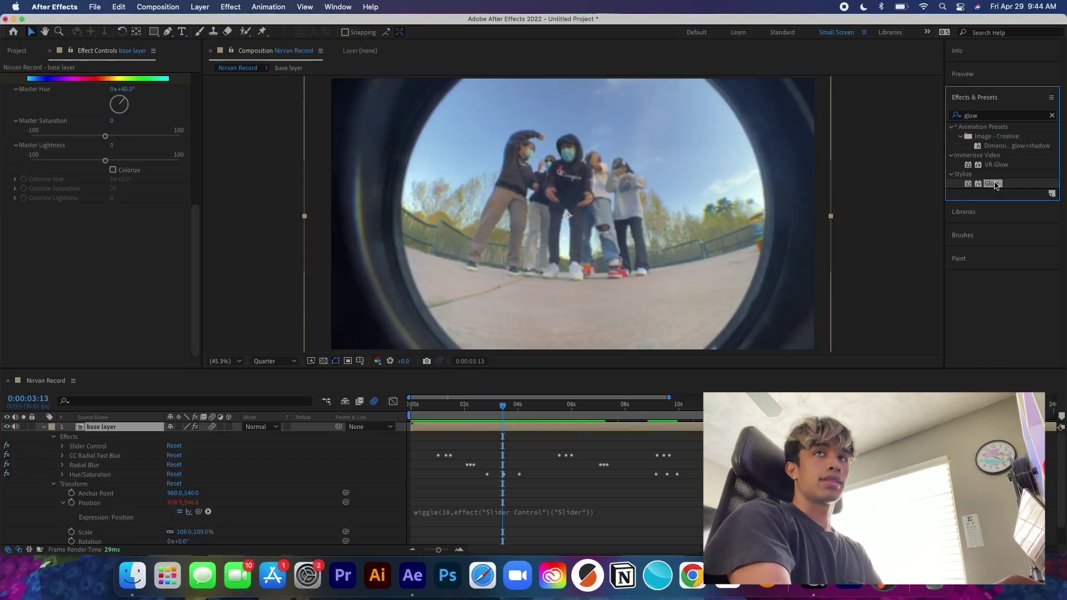
left_click_drag(994, 185, 419, 428)
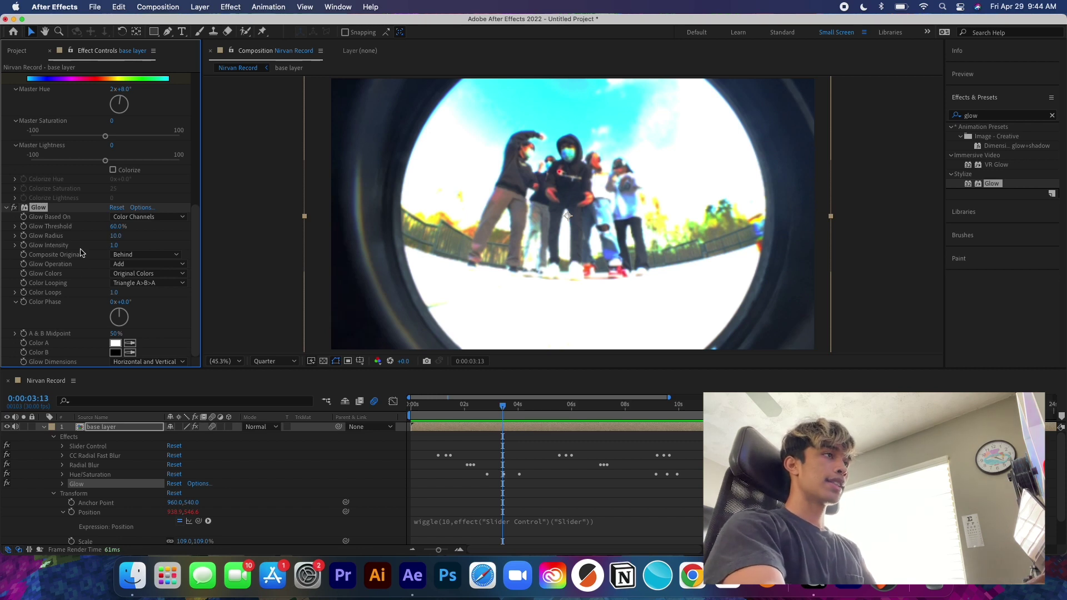
Step: Set the Glow Radius to 80, the Glow Intensity to 0.5 and the Glow Threshold to 60.8%
left_click_drag(117, 235, 153, 233)
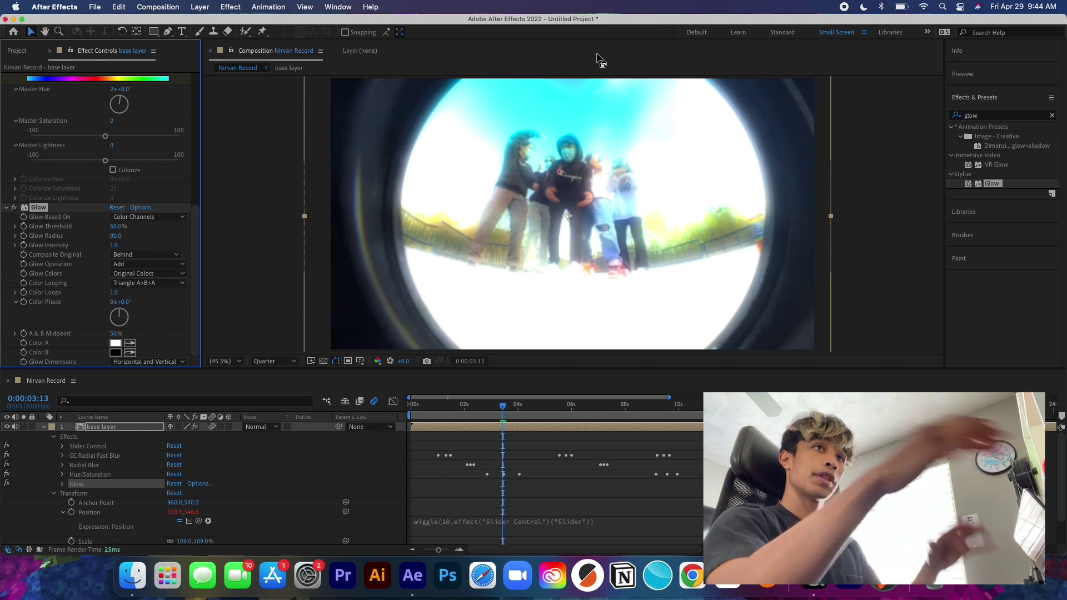
left_click_drag(115, 247, 95, 247)
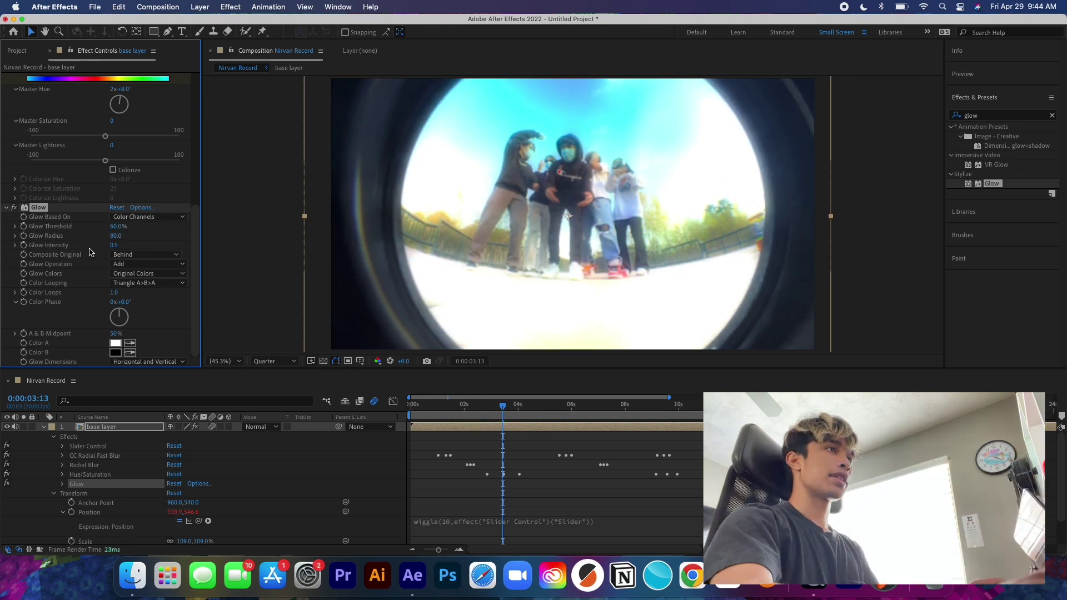
mouse_move(115, 226)
left_mouse_down()
mouse_move(134, 217)
mouse_move(116, 222)
left_mouse_up()
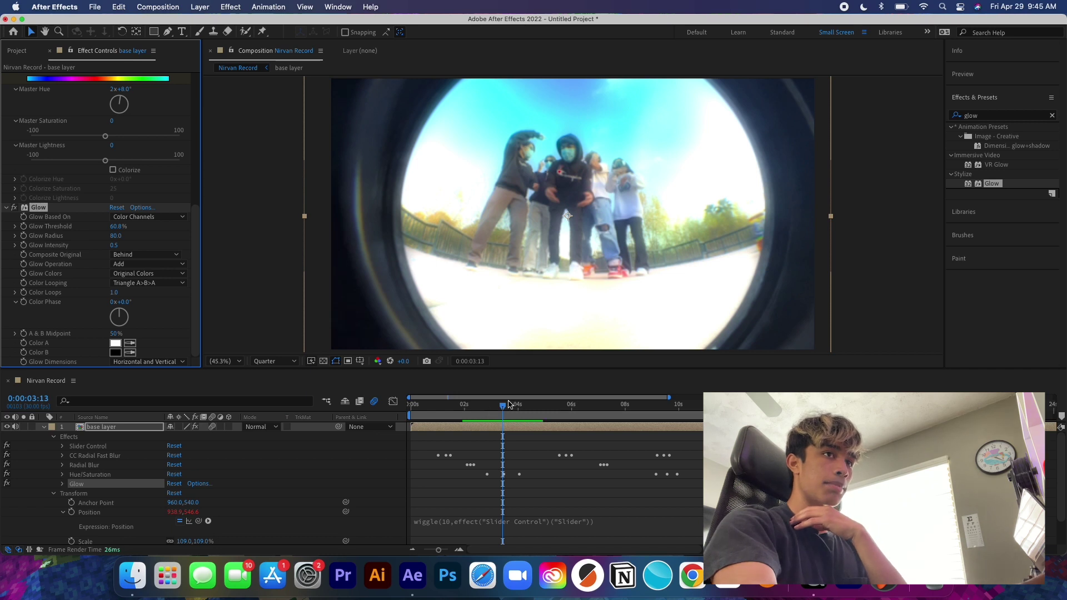
Step: Keyframe the base layer's Glow Intensity at 0.5 at 0:00:03:14 and at 0 at 0:00:02:25
left_click_drag(504, 407, 505, 408)
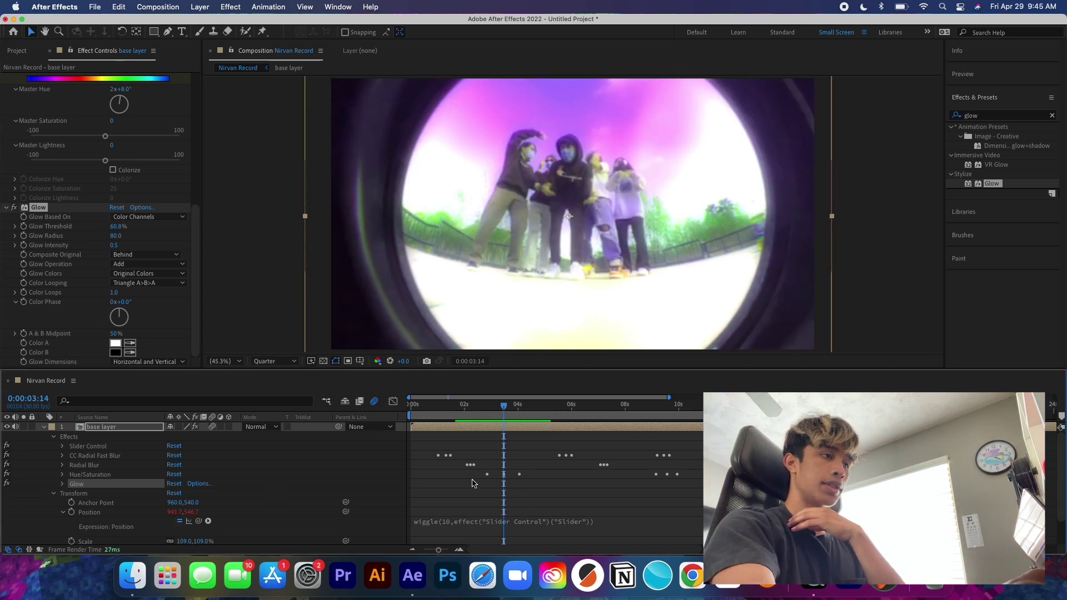
left_click(23, 247)
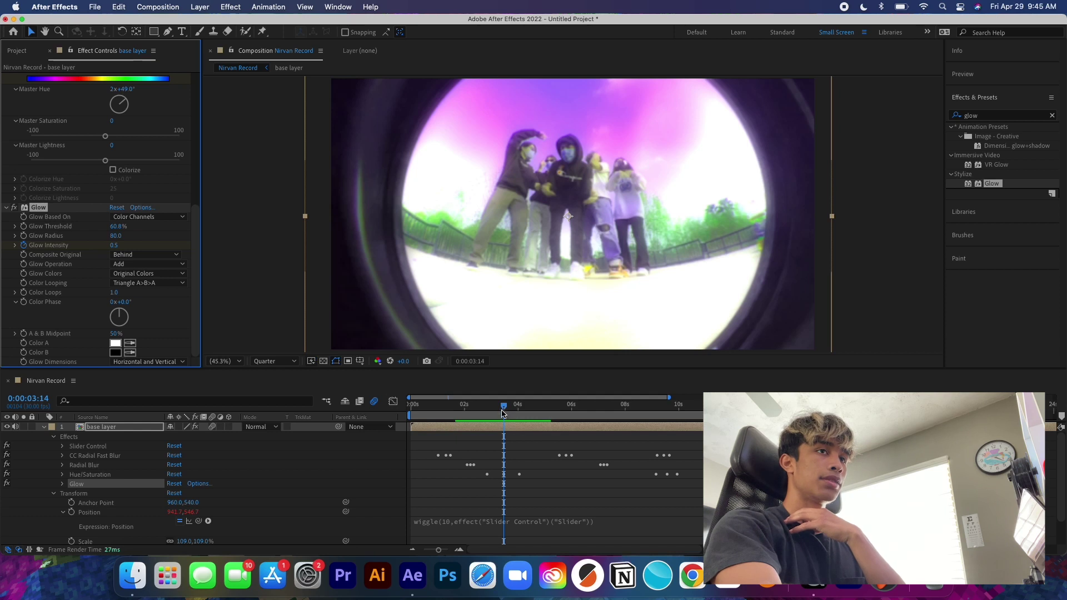
left_click_drag(506, 410, 489, 418)
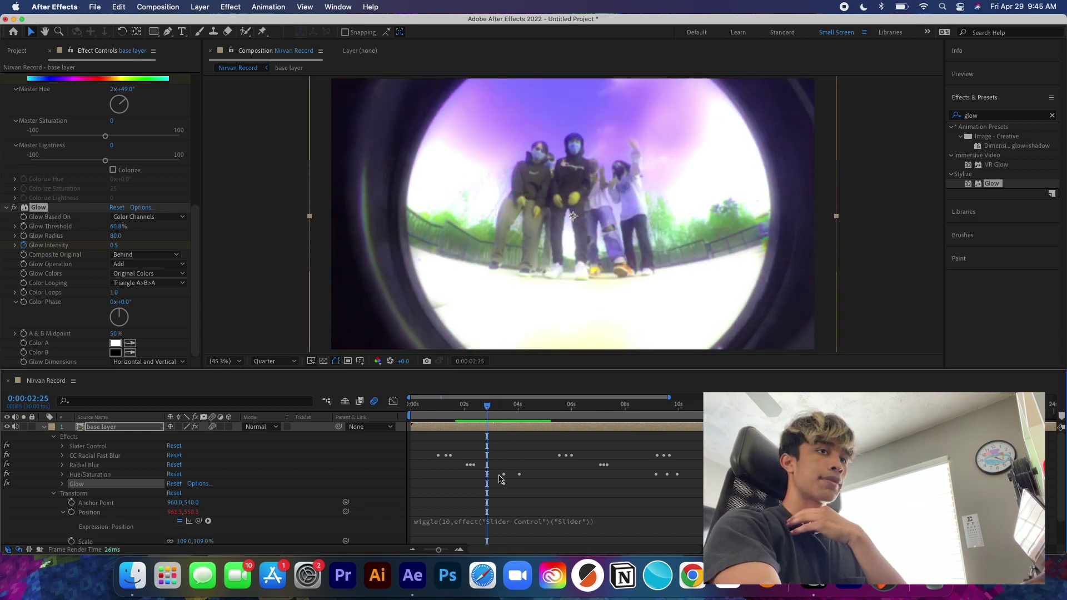
left_click(114, 246)
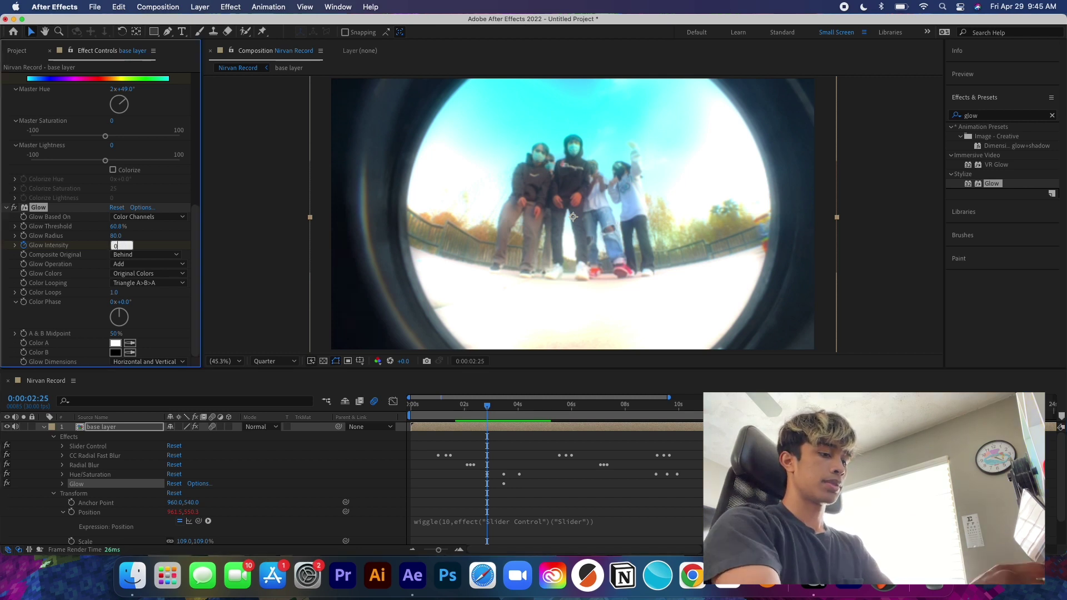
key("Return")
Step: Add a Glow Intensity keyframe of 0 at 0:00:04:02 and preview the glow pulse from 0:00:02:13
left_click_drag(487, 410, 522, 408)
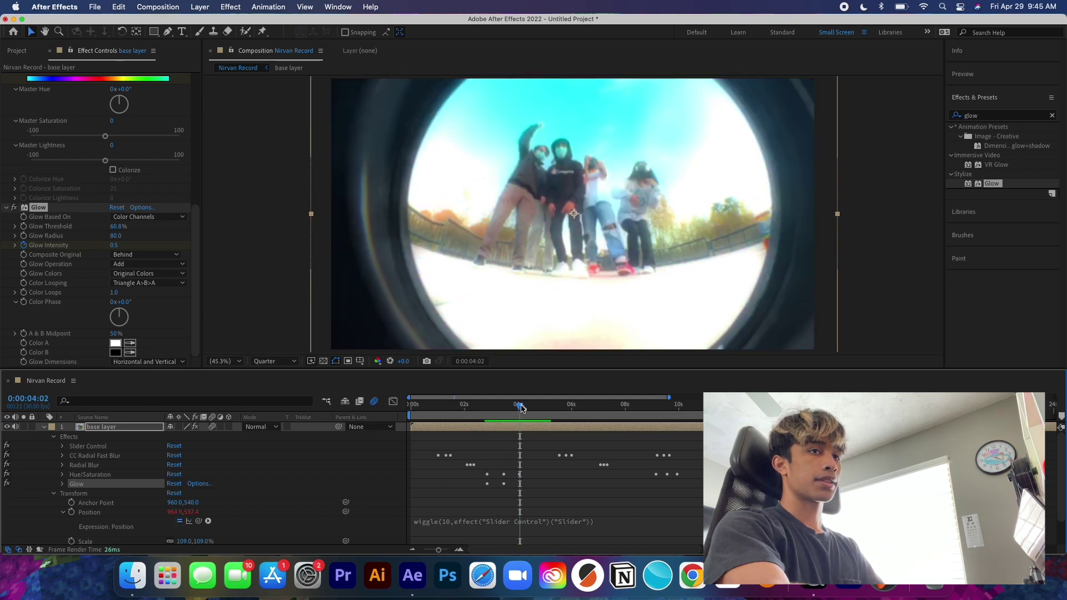
left_click(134, 252)
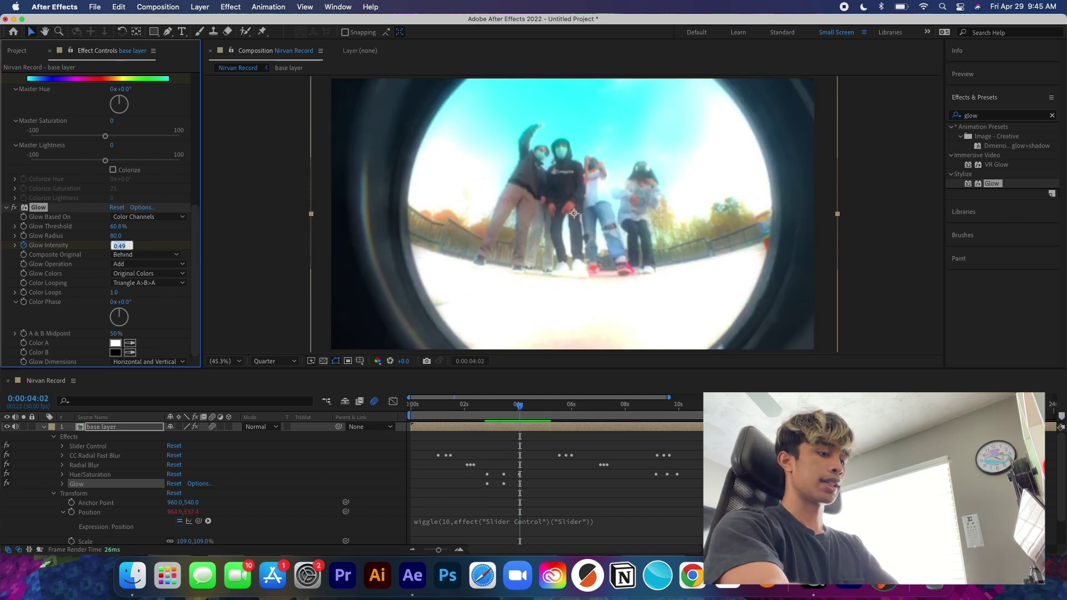
left_click(521, 458)
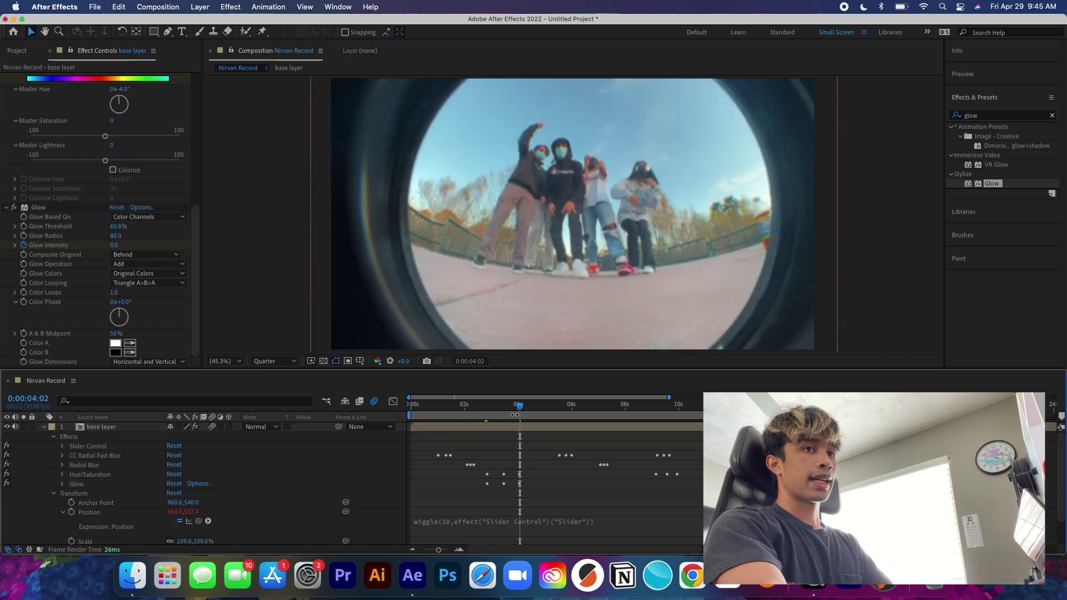
left_click_drag(521, 407, 476, 425)
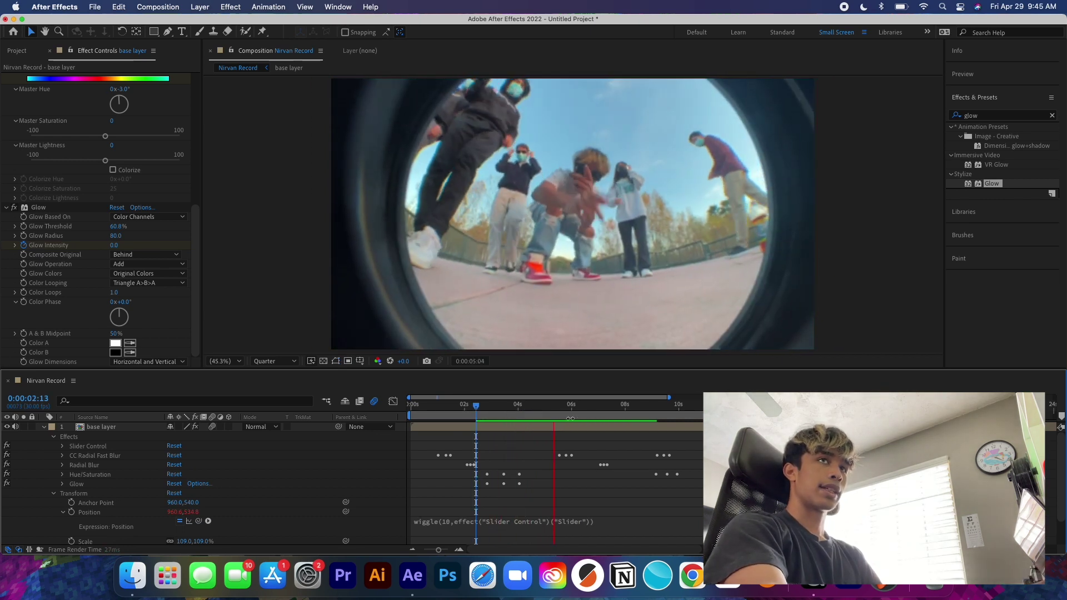
Step: Search the effects for "lens" and apply CC Lens to the base layer
left_click(990, 116)
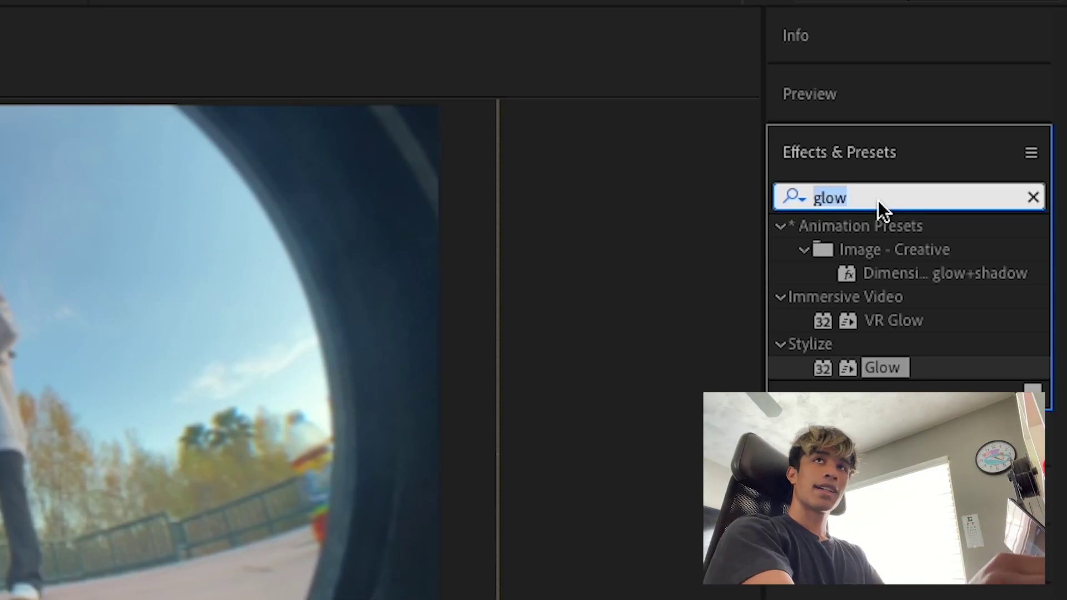
type("len")
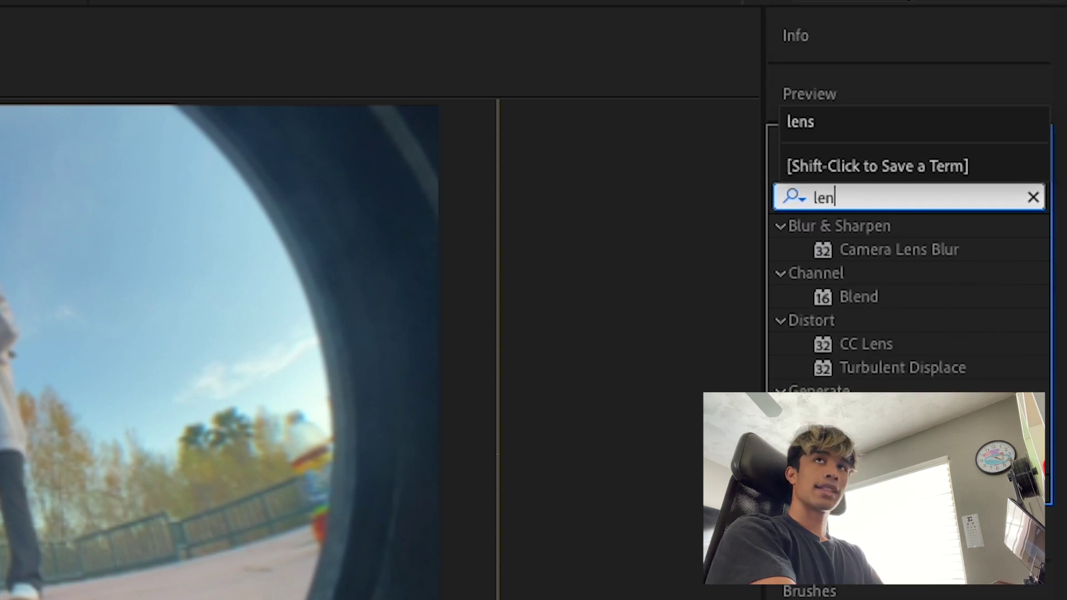
type("s")
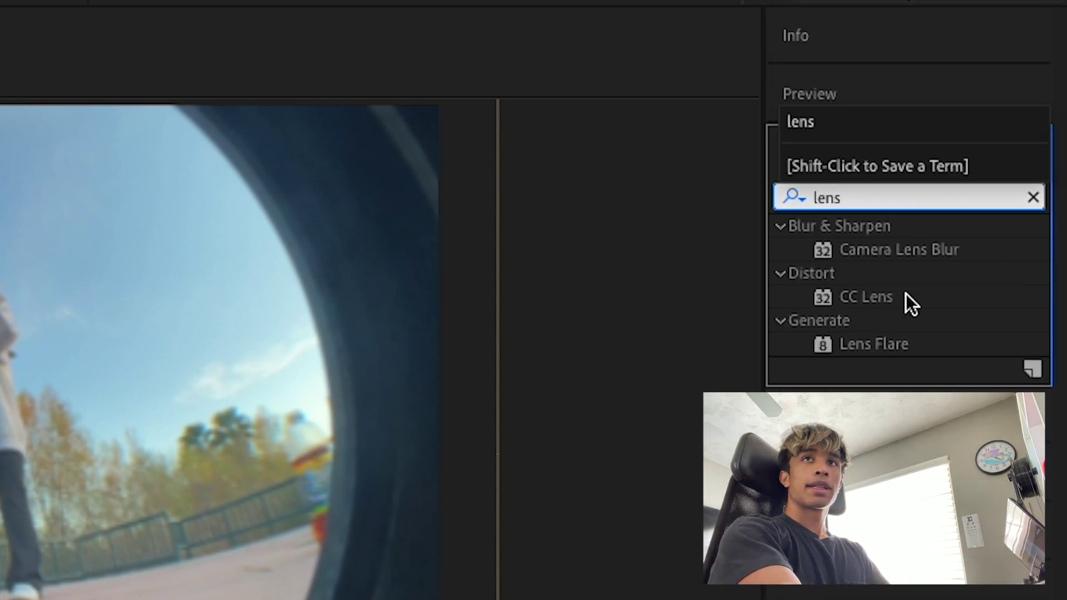
left_click_drag(902, 295, 130, 427)
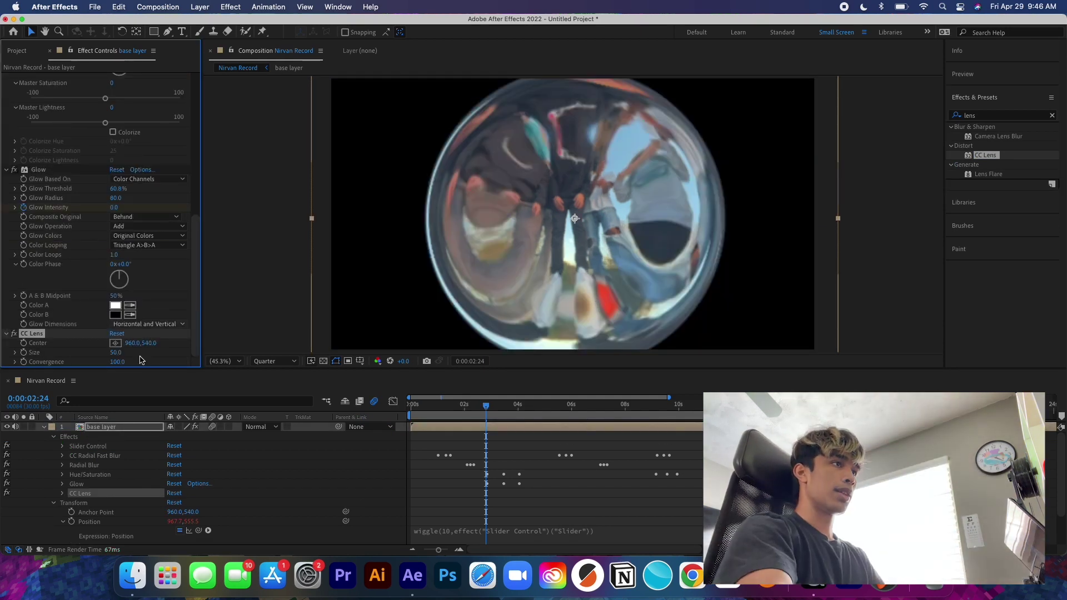
Step: Set the CC Lens Size to 100 with the playhead at the start of the timeline
left_click_drag(485, 406, 387, 412)
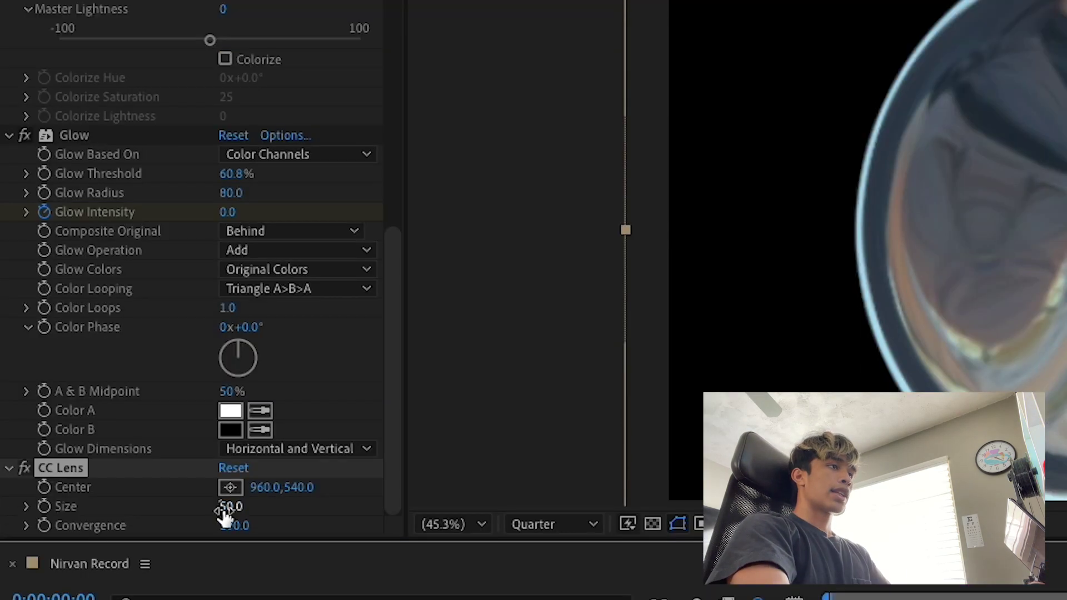
left_click_drag(115, 353, 140, 350)
left_click_drag(282, 497, 277, 501)
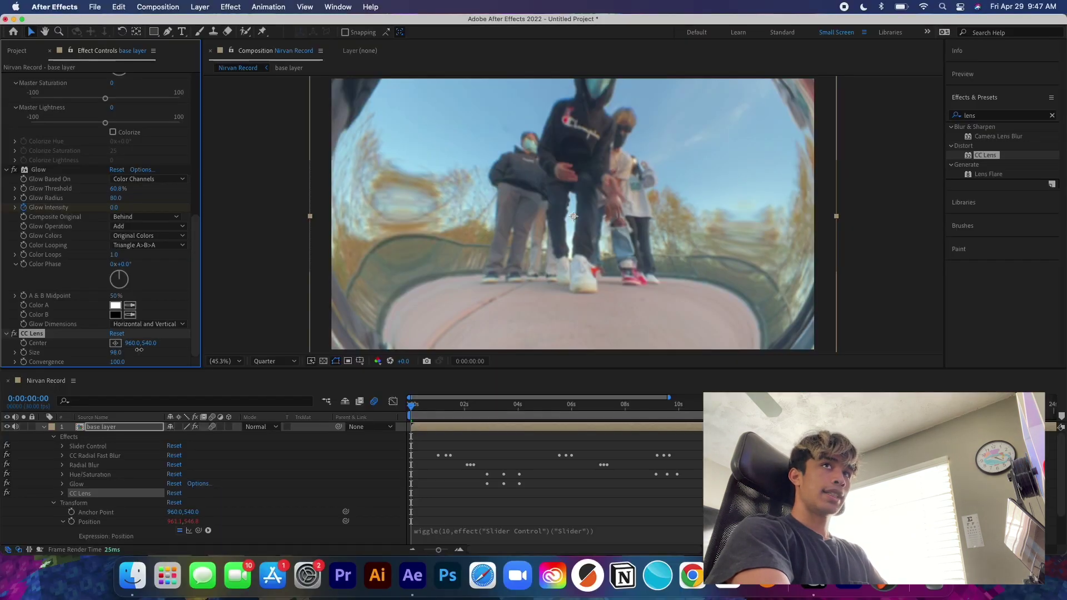
left_click_drag(139, 350, 150, 351)
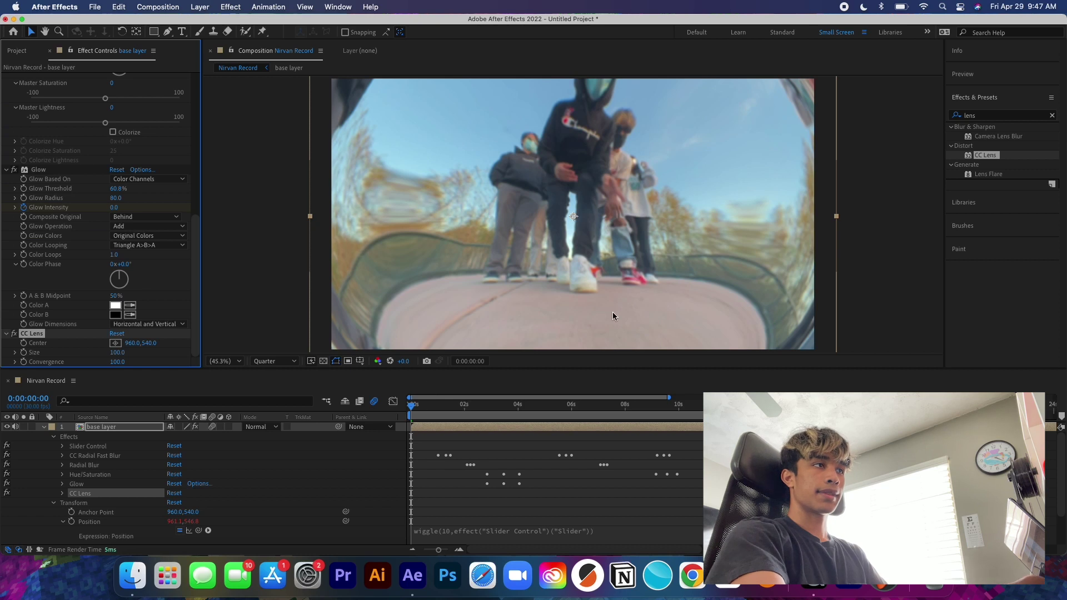
Step: Keyframe the CC Lens Size at 100 at 0:00:00:00 and at 281 at 0:00:00:08, and preview the opening
left_click(416, 409)
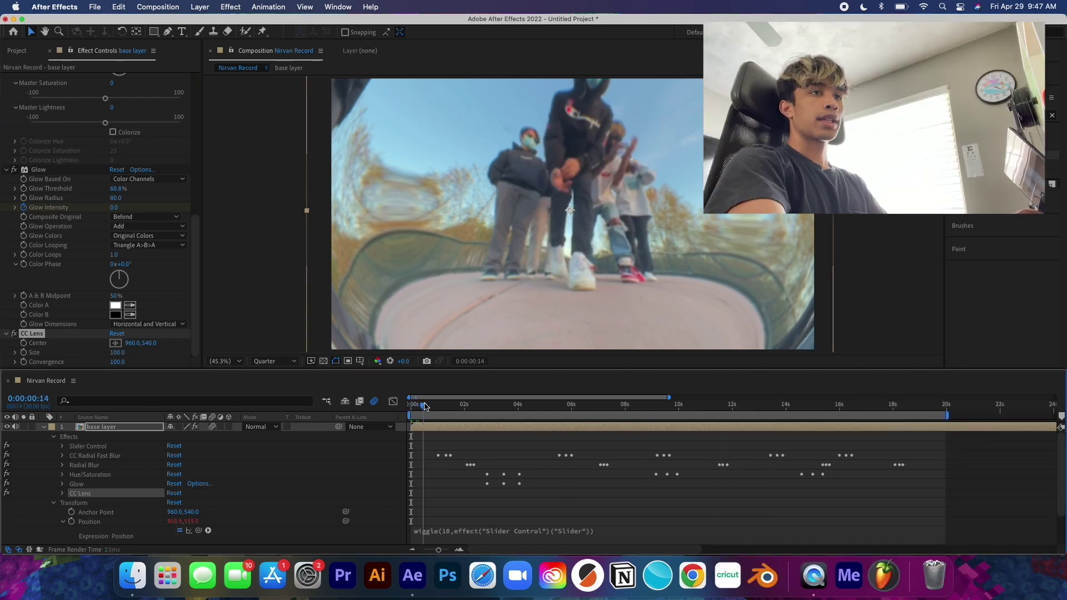
left_click_drag(415, 410, 409, 412)
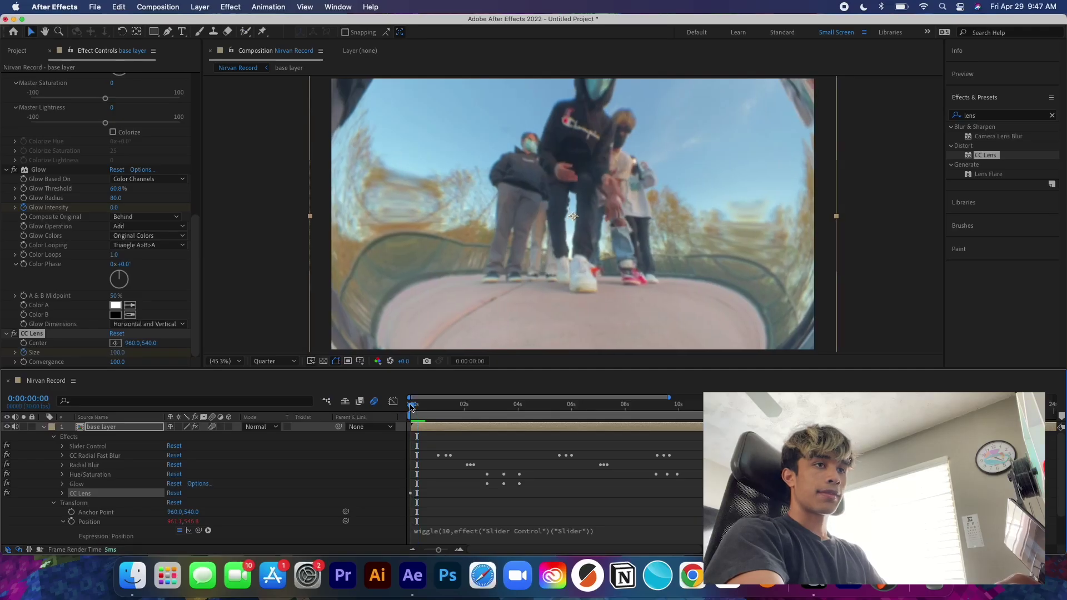
left_click_drag(411, 407, 419, 404)
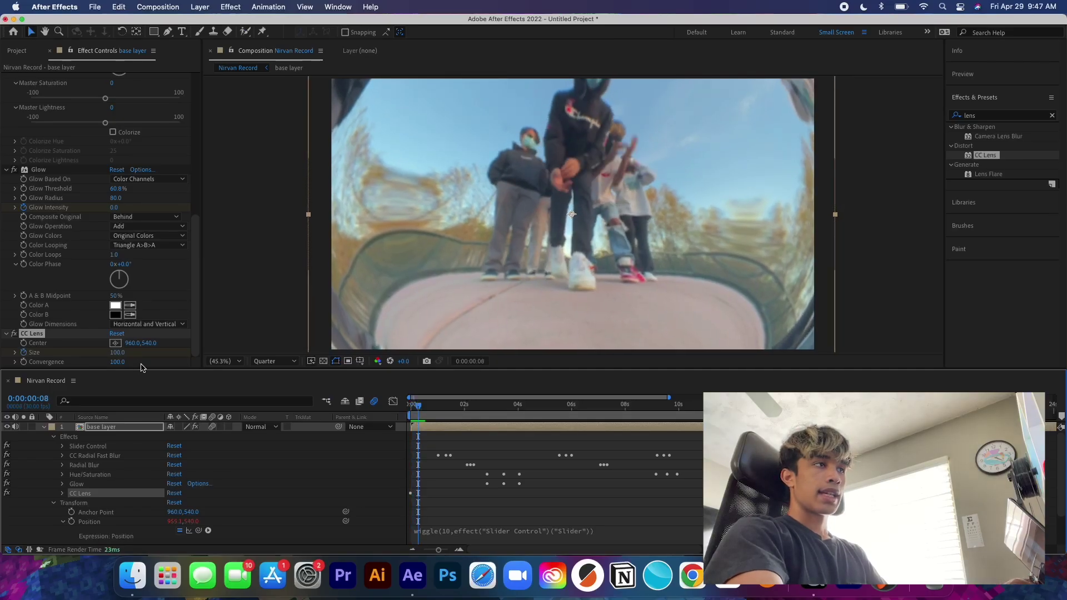
left_click_drag(117, 354, 205, 342)
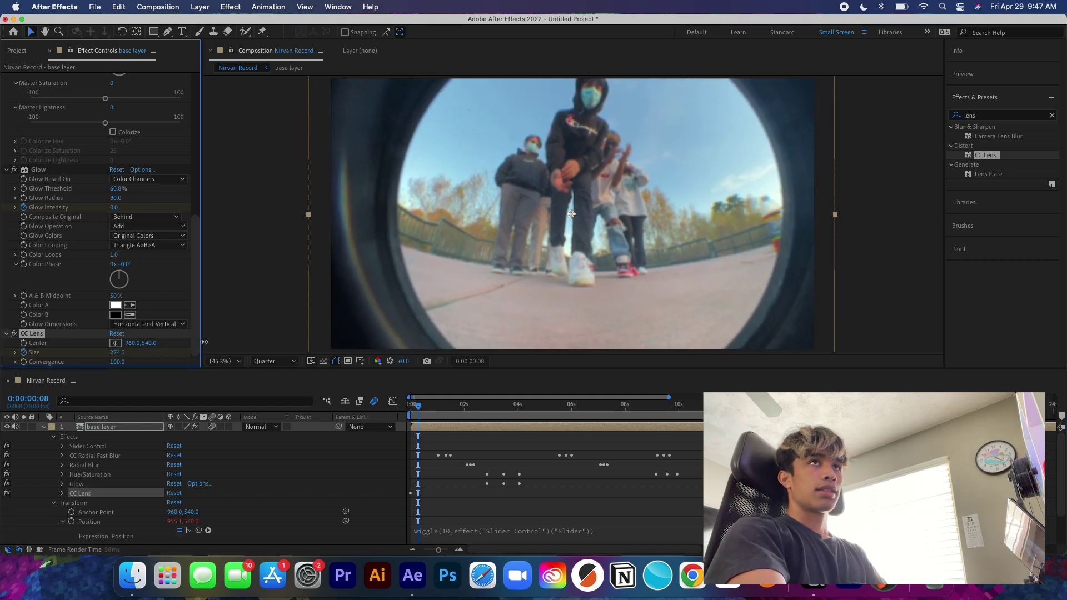
left_click_drag(417, 406, 376, 412)
key("space")
key("space")
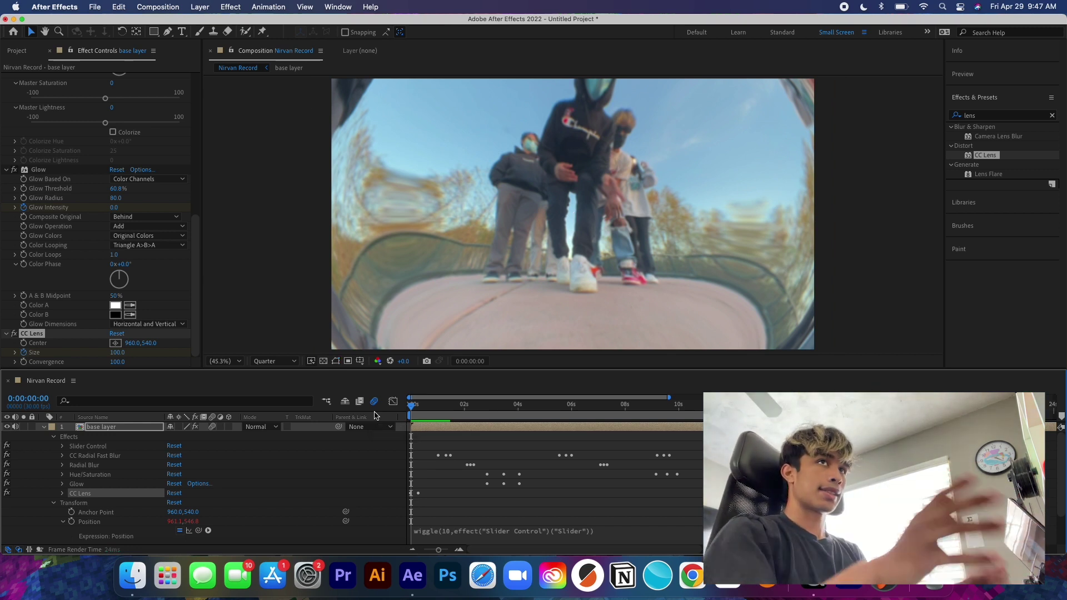
key("space")
key("space")
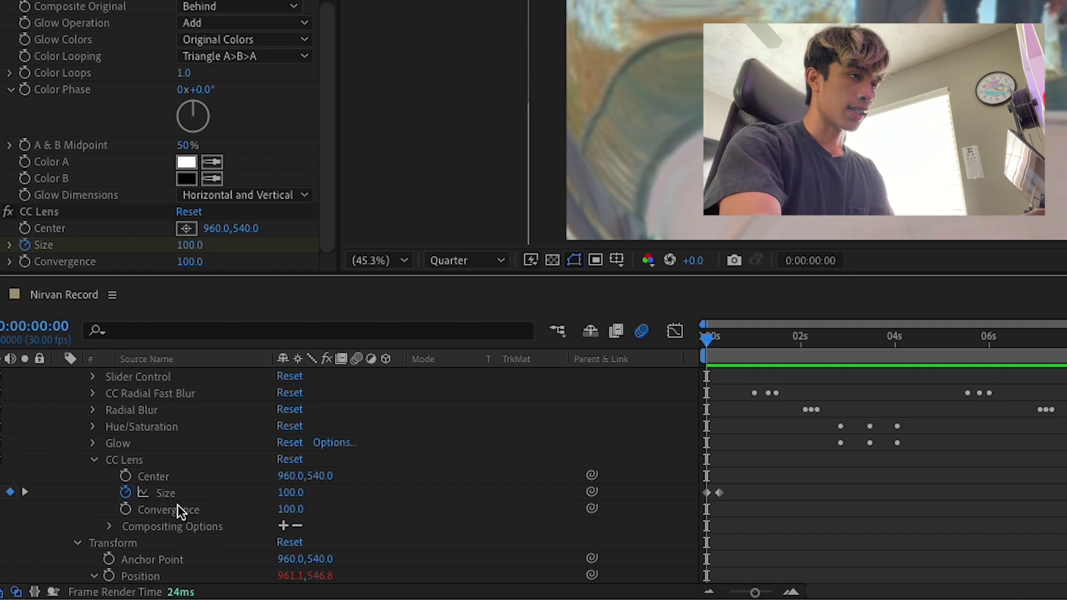
Step: Apply Easy Ease to both CC Lens Size keyframes and preview the lens opening
right_click(720, 492)
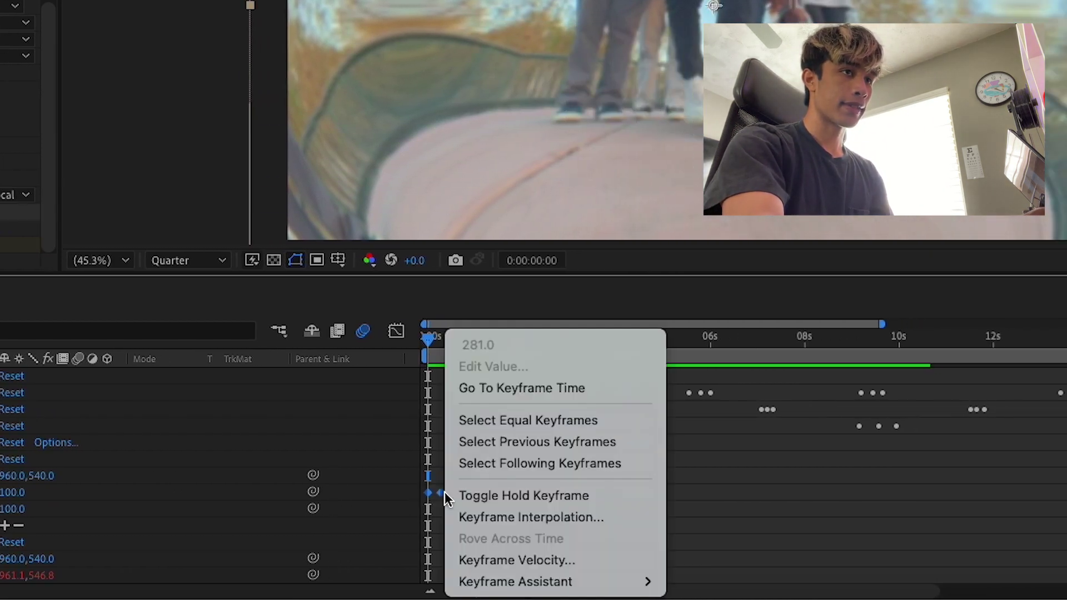
mouse_move(499, 579)
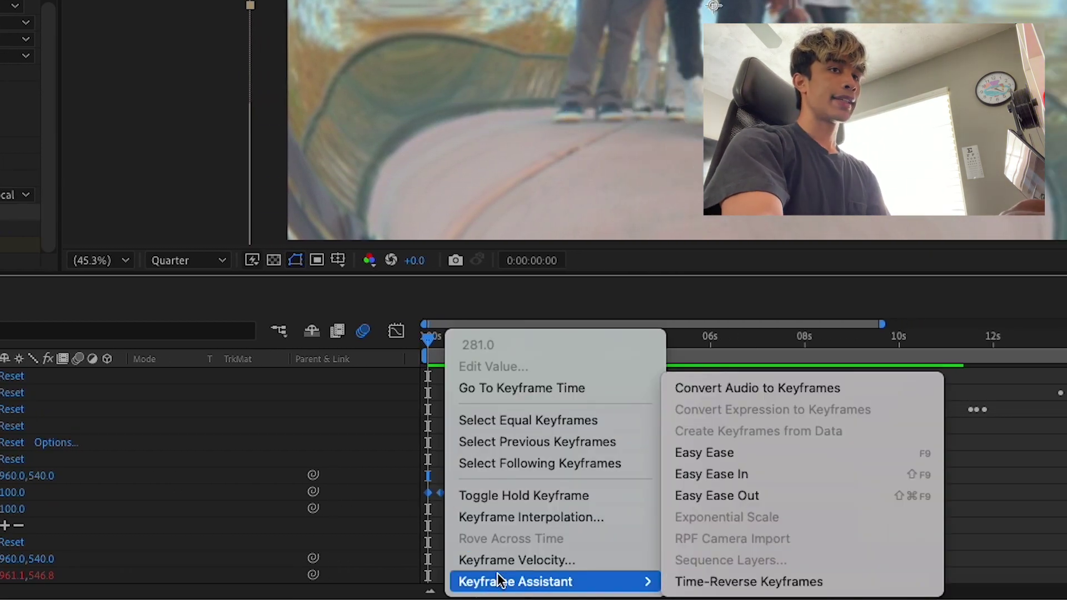
left_click(696, 452)
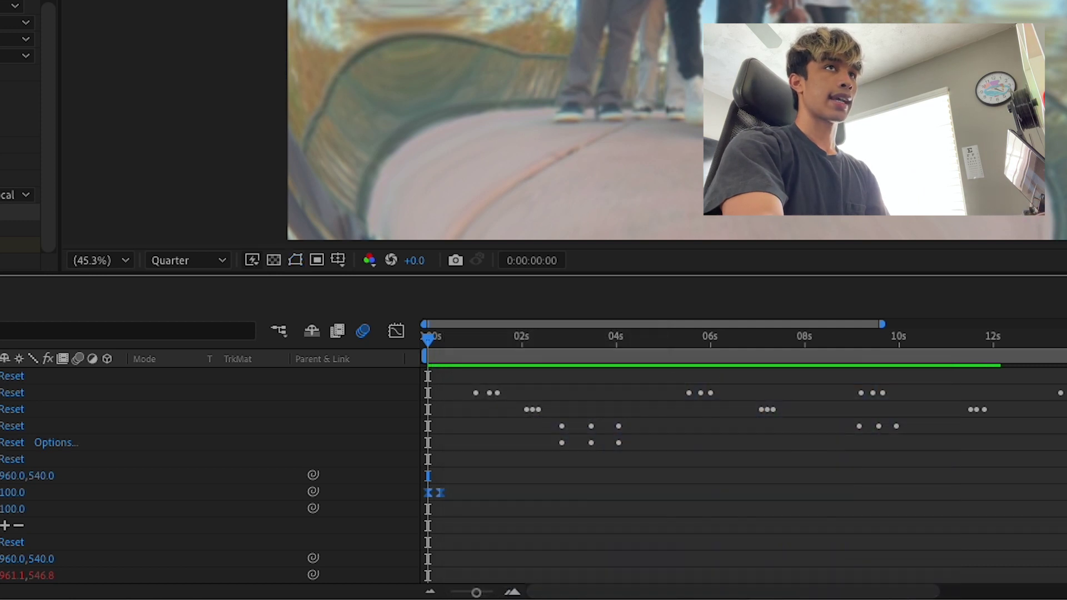
key("space")
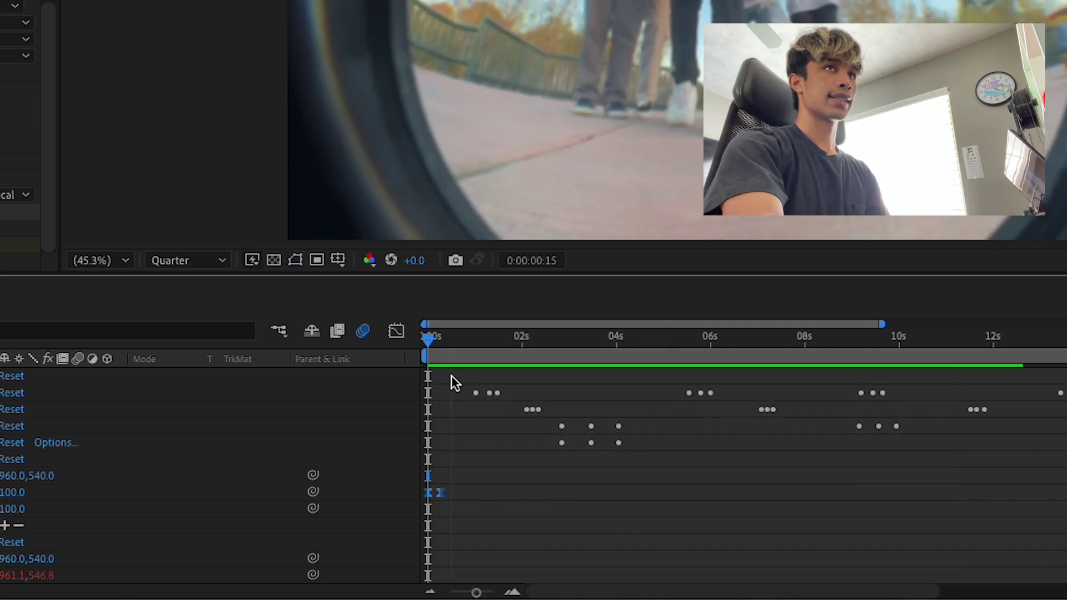
Step: Shift the second CC Lens Size keyframe slightly forward in time, to about 0:00:00:12, and preview the slower opening
left_click(415, 502)
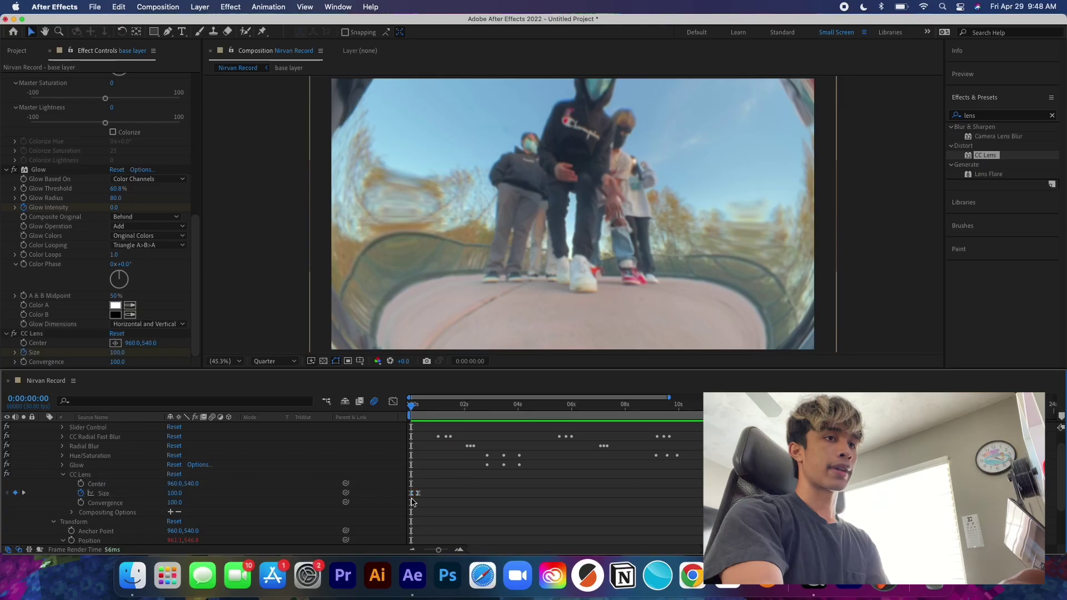
left_click(419, 493)
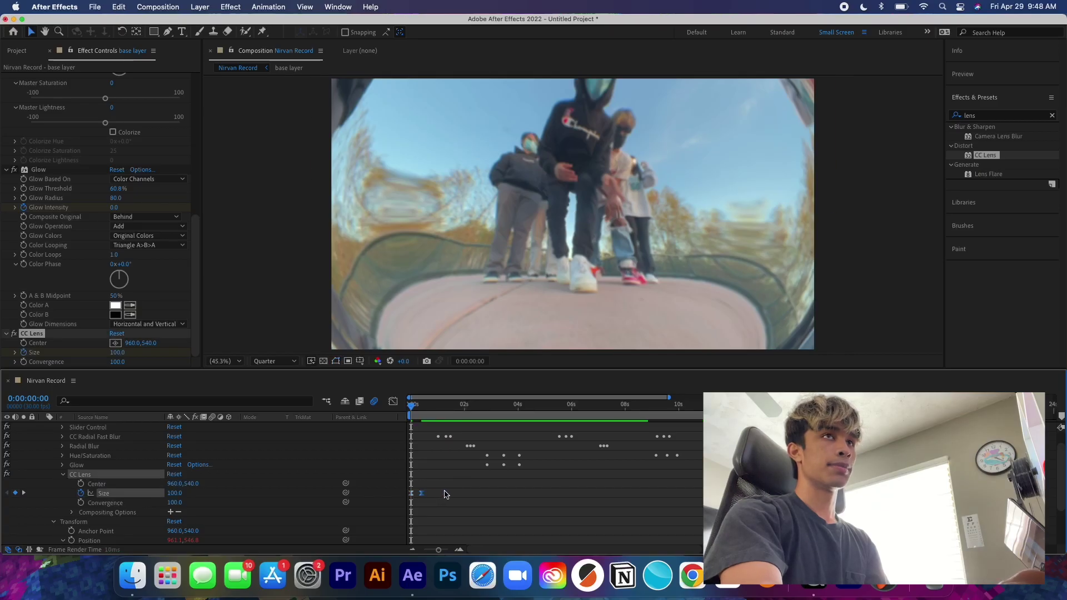
key("space")
key("space")
key("space")
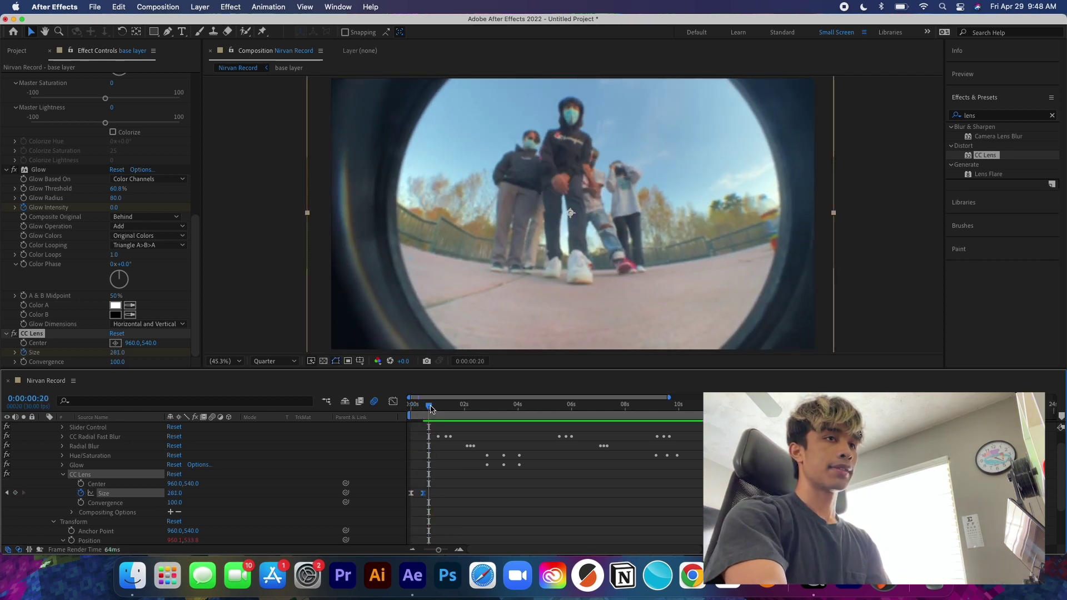
key("space")
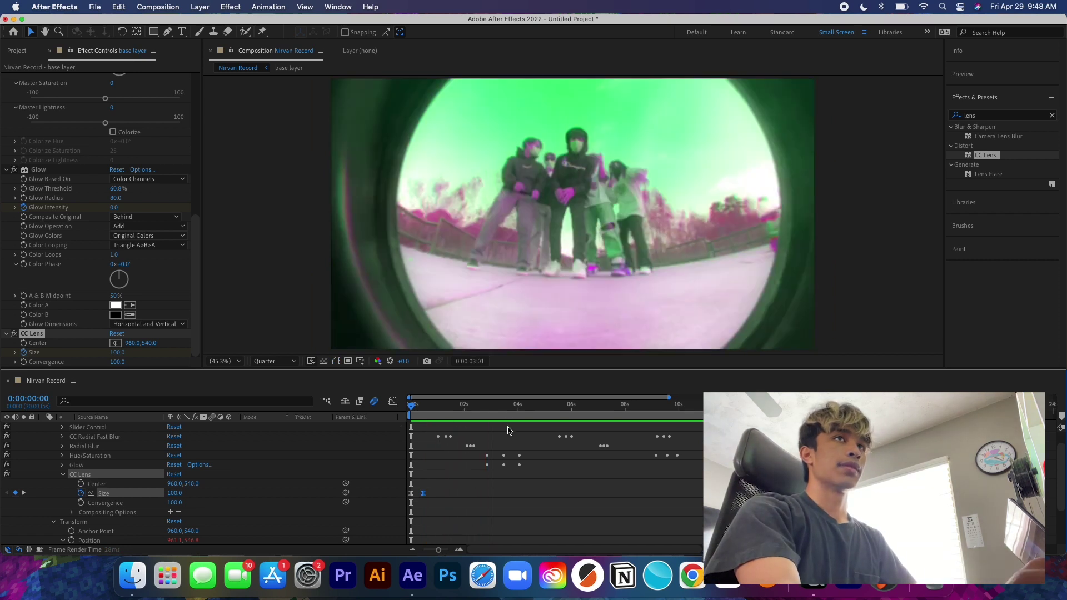
Step: Preview the combined hue and glow pulse from 0:00:02:14
key("space")
left_click_drag(490, 418, 477, 421)
key("space")
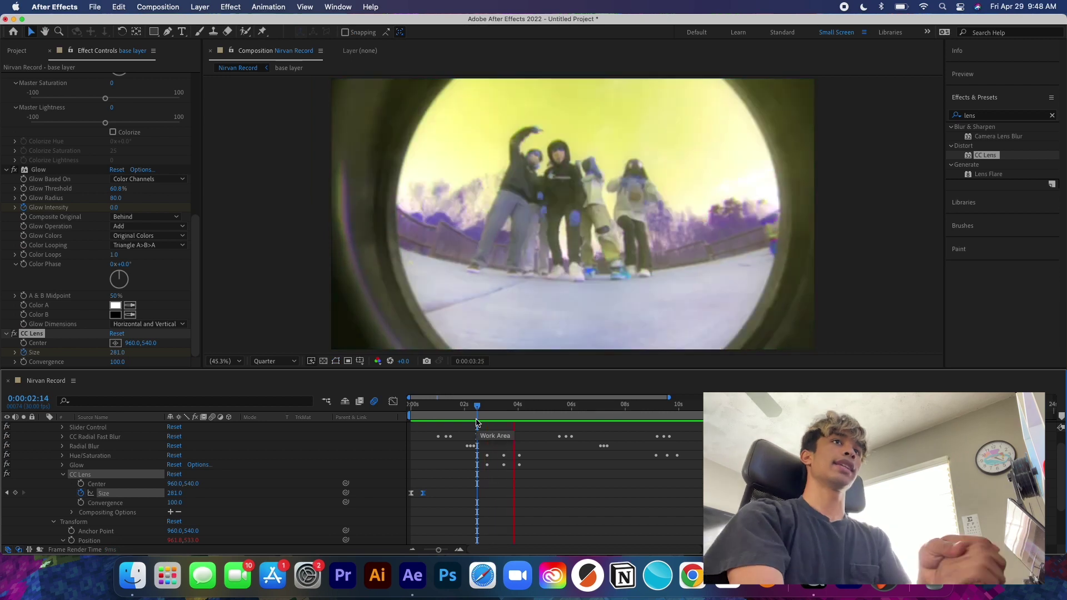
key("space")
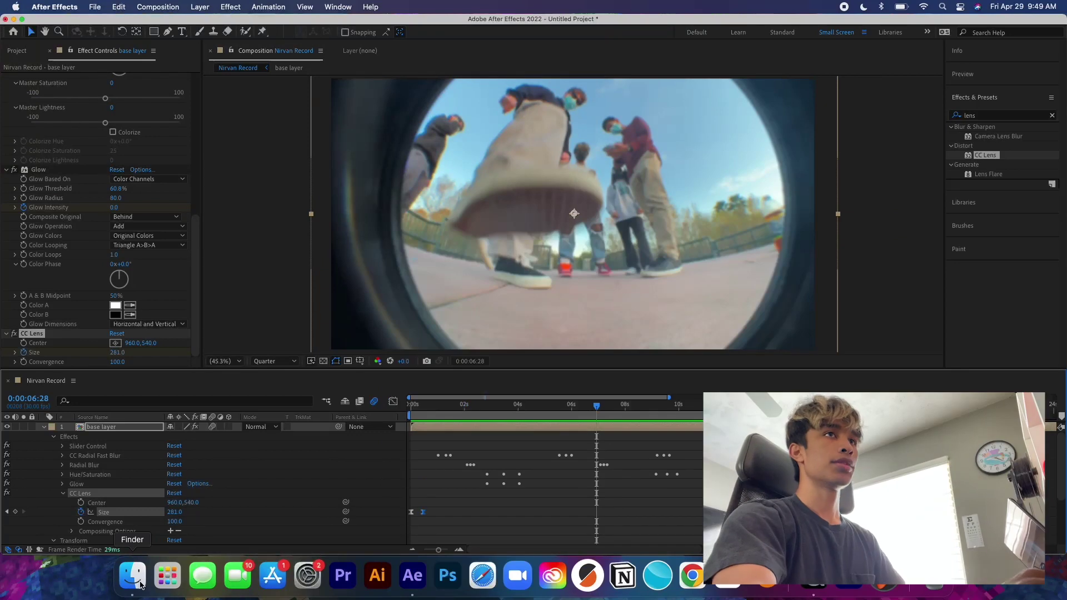
Step: Bring "Anamorphic Green (3).mov" from the Anamorphic FX folder in Finder into the timeline above the base layer and scrub through it
left_click(140, 585)
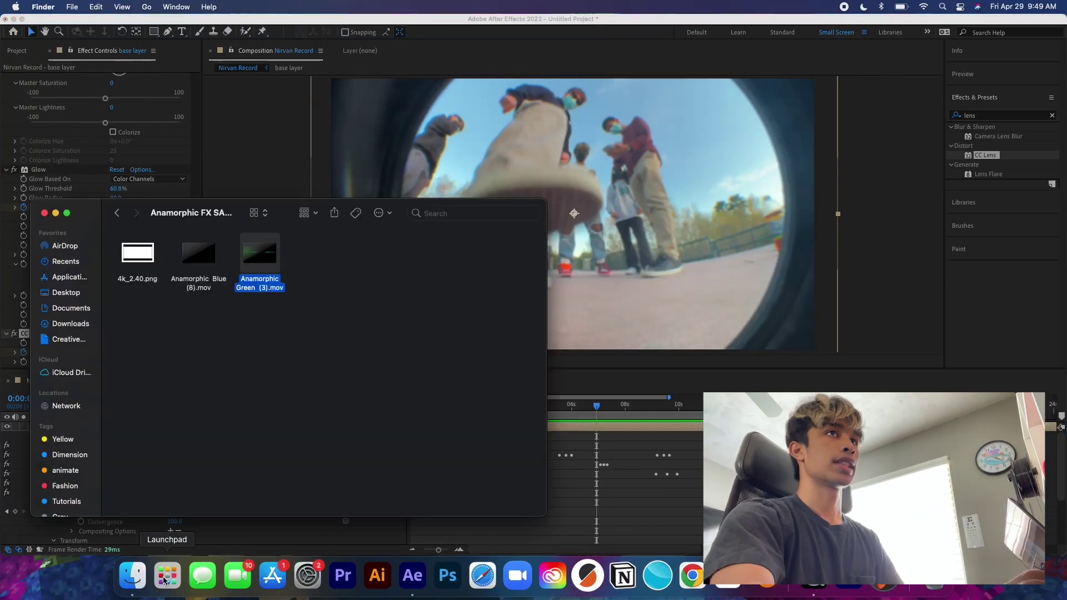
left_click(306, 213)
left_click(276, 198)
left_click_drag(282, 205, 702, 169)
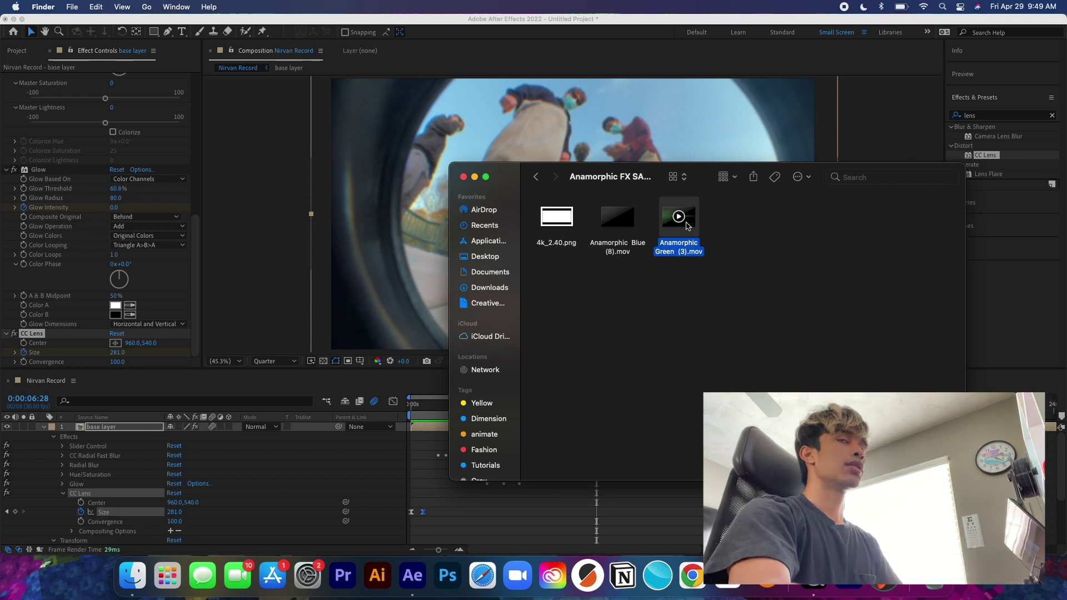
left_click_drag(656, 239, 116, 436)
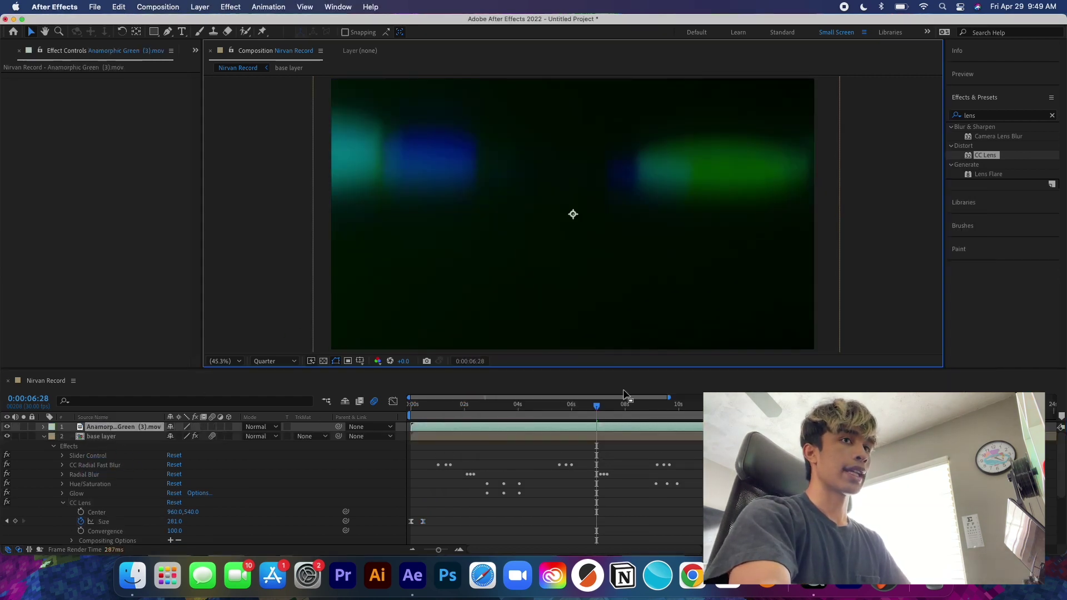
left_click_drag(595, 406, 512, 406)
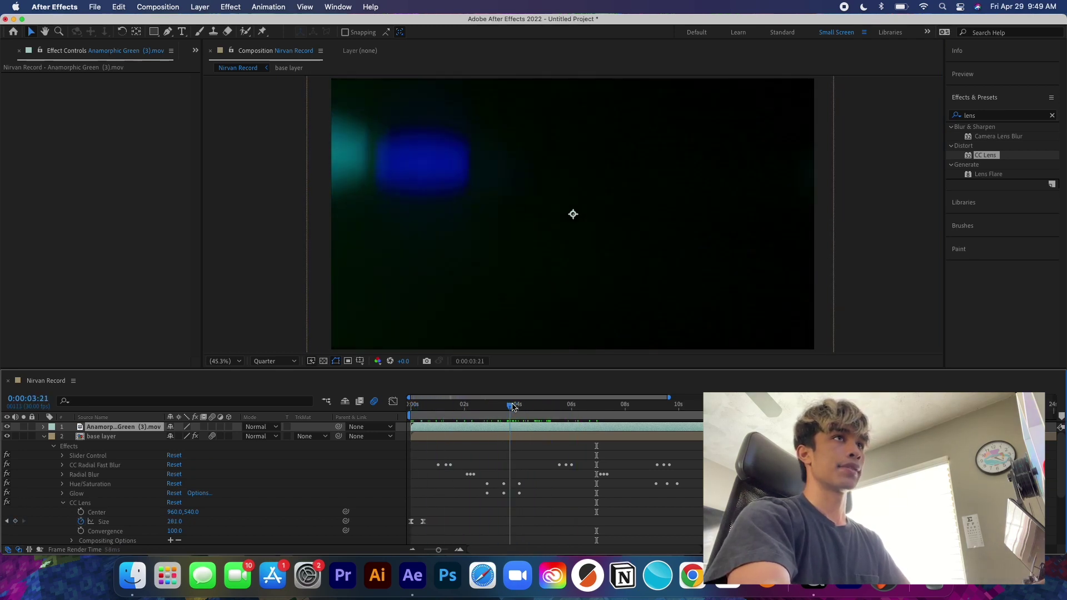
Step: Set the Anamorphic Green layer's blending mode to Add and preview the overlay on the base layer
left_click(264, 428)
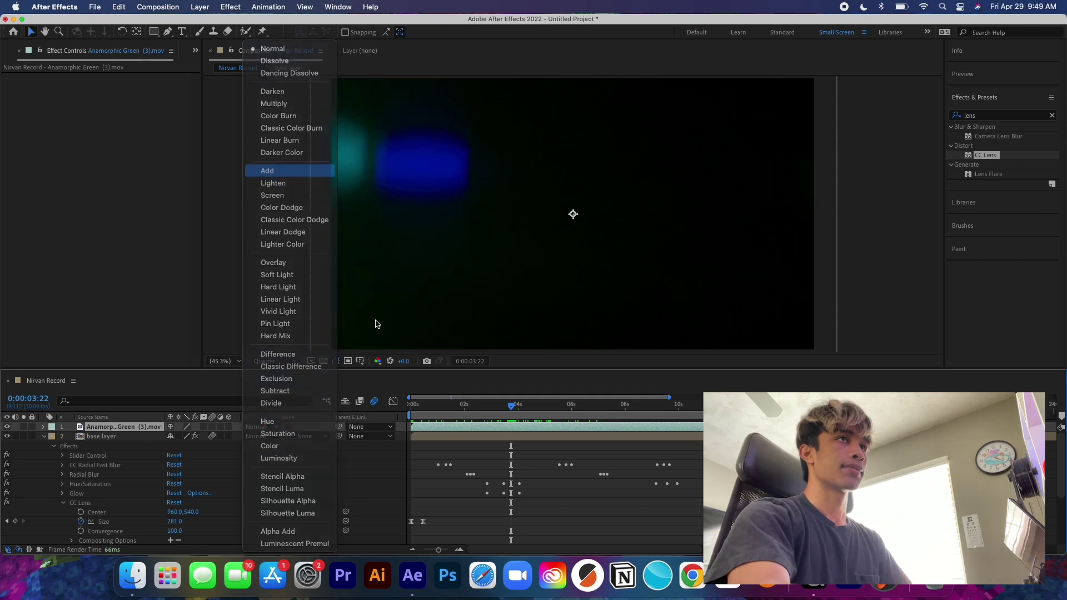
left_click(289, 170)
left_click_drag(512, 409, 605, 409)
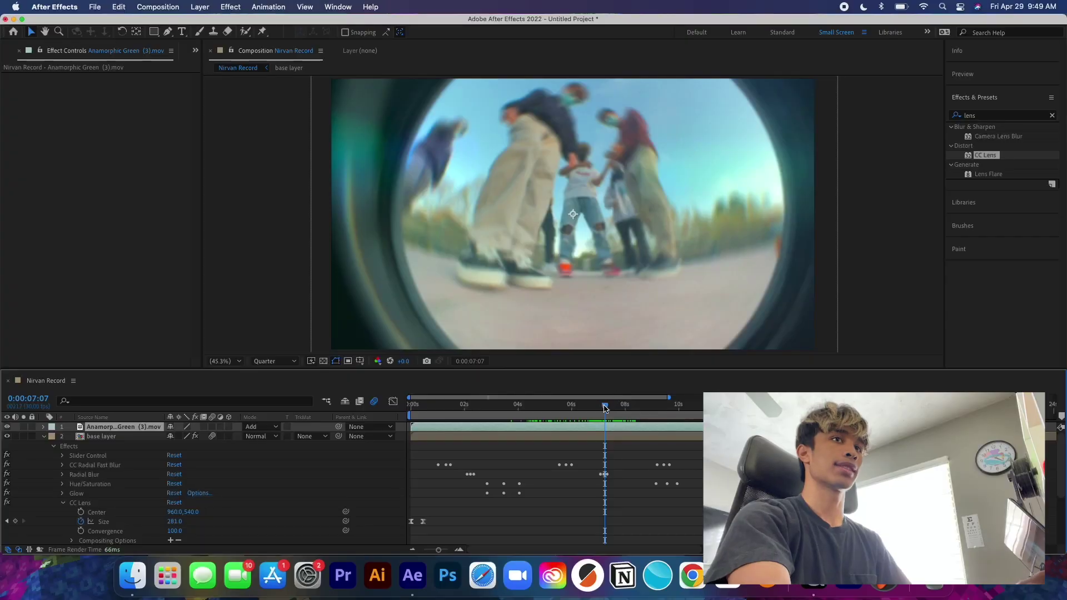
left_click_drag(605, 408, 570, 401)
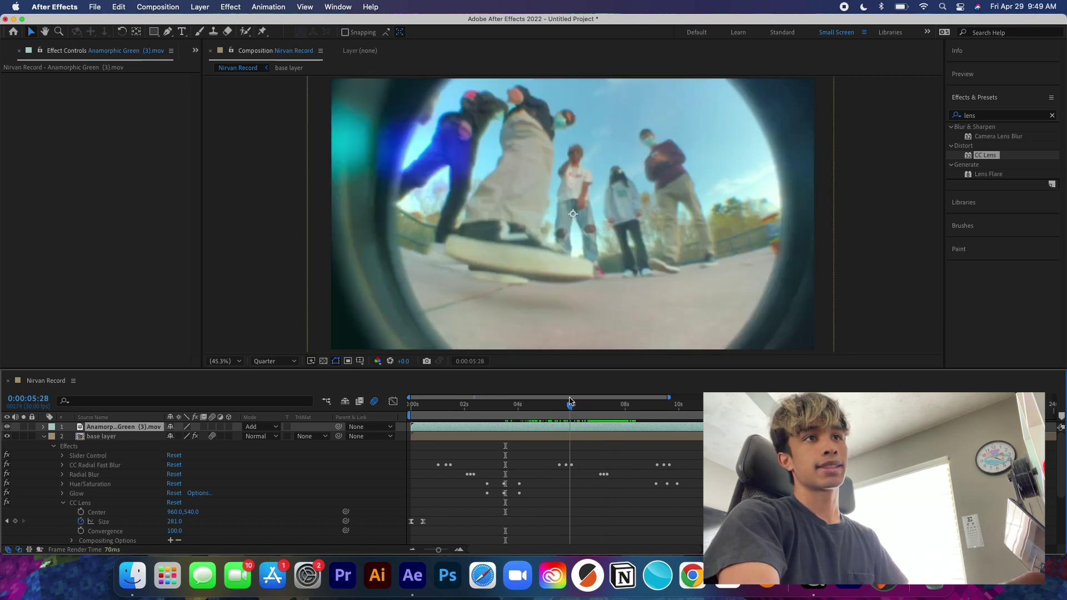
key("space")
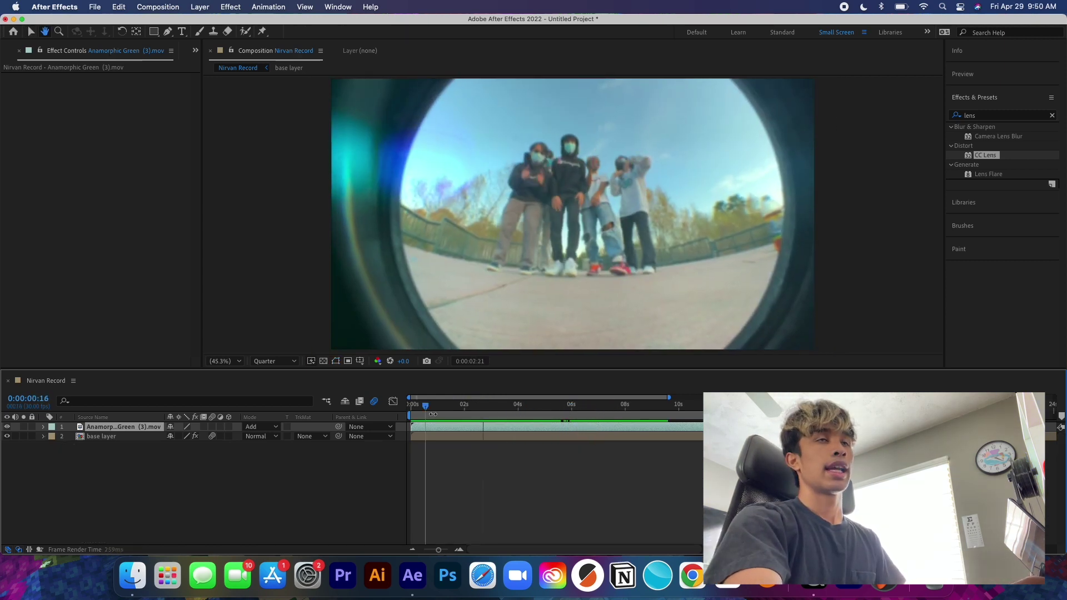
key("space")
left_click_drag(486, 411, 541, 412)
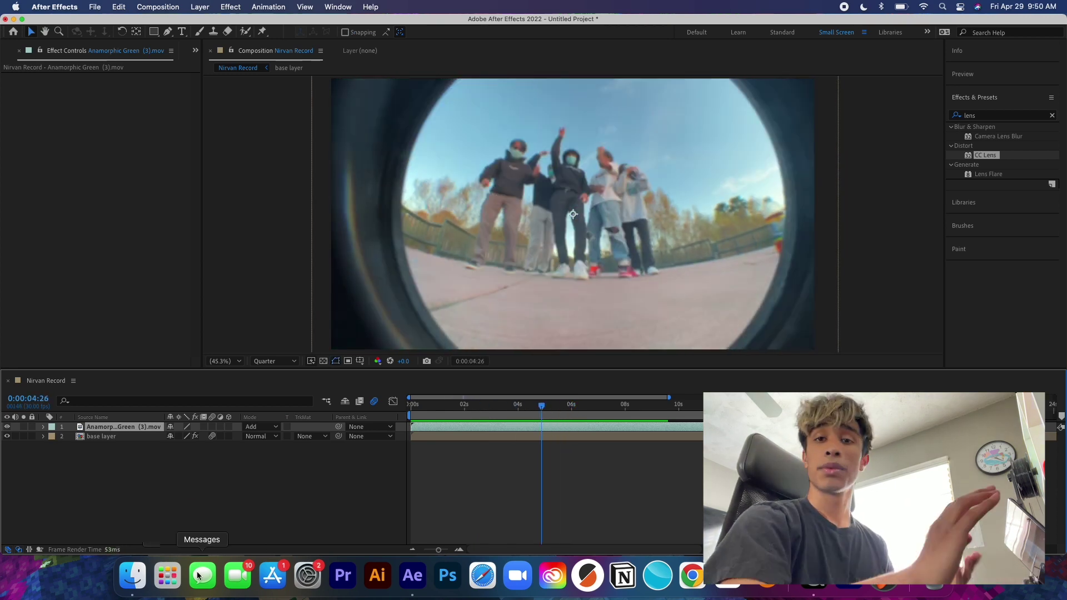
Step: Add "EP Logo dotcom Nirvan Style.png" to the composition as the top layer and scale it down proportionally to about one third
left_click(123, 590)
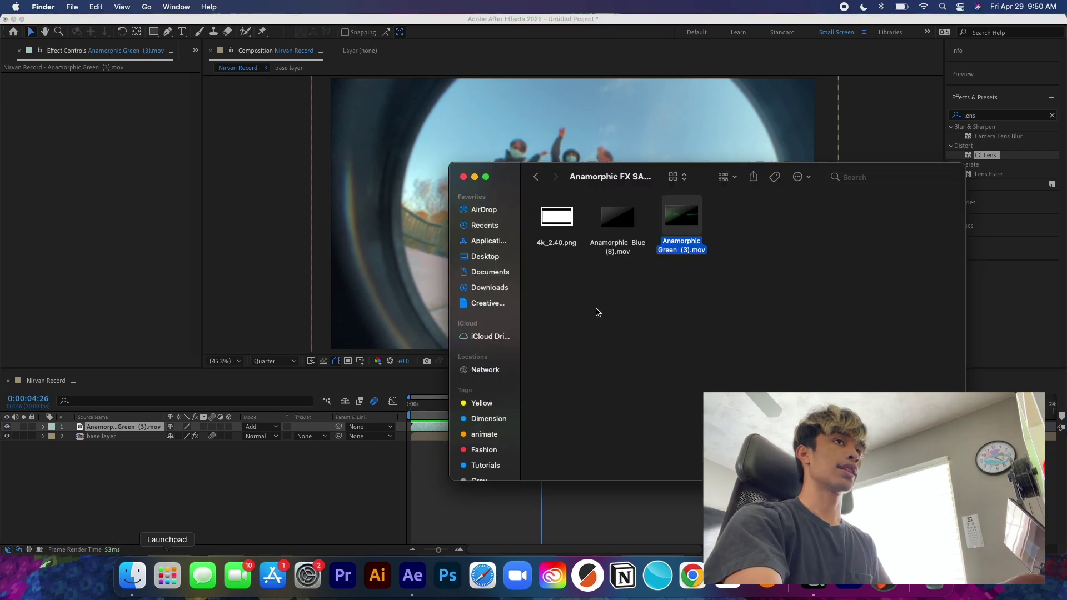
left_click_drag(682, 217, 70, 144)
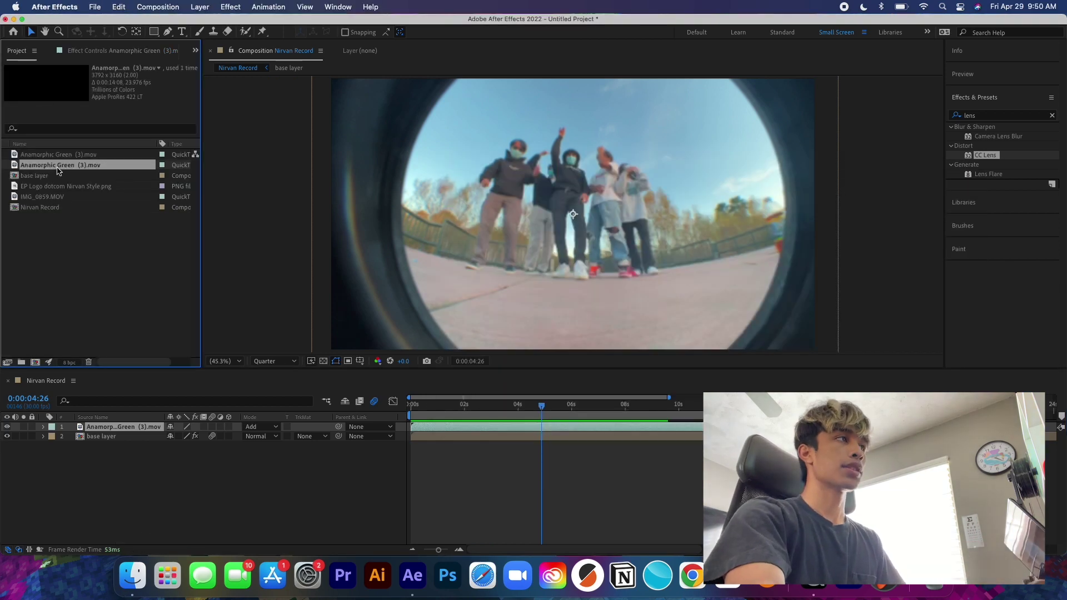
left_click(48, 187)
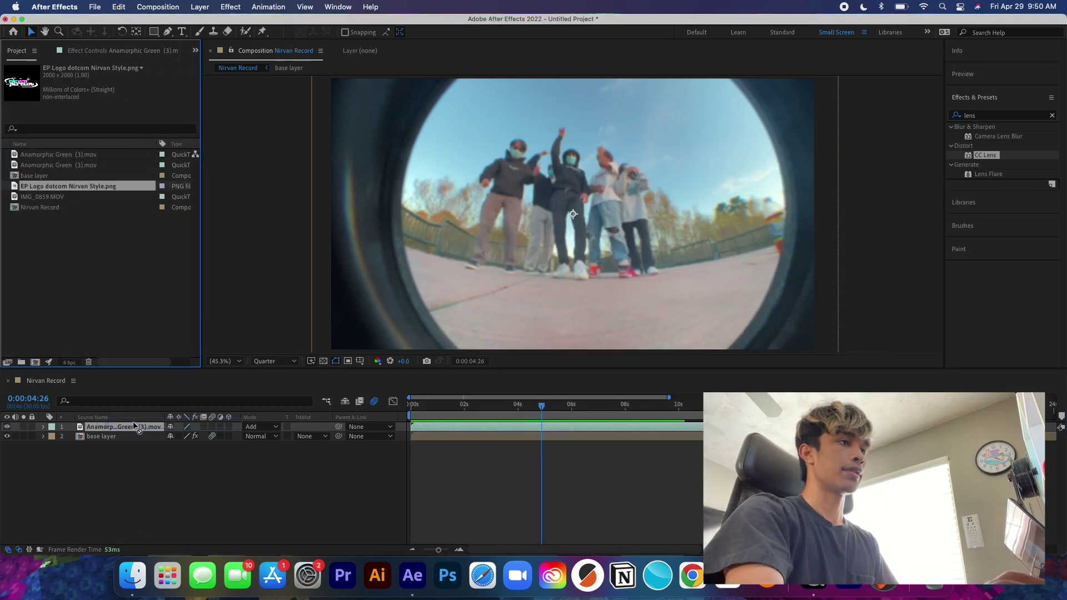
left_click_drag(136, 425, 132, 426)
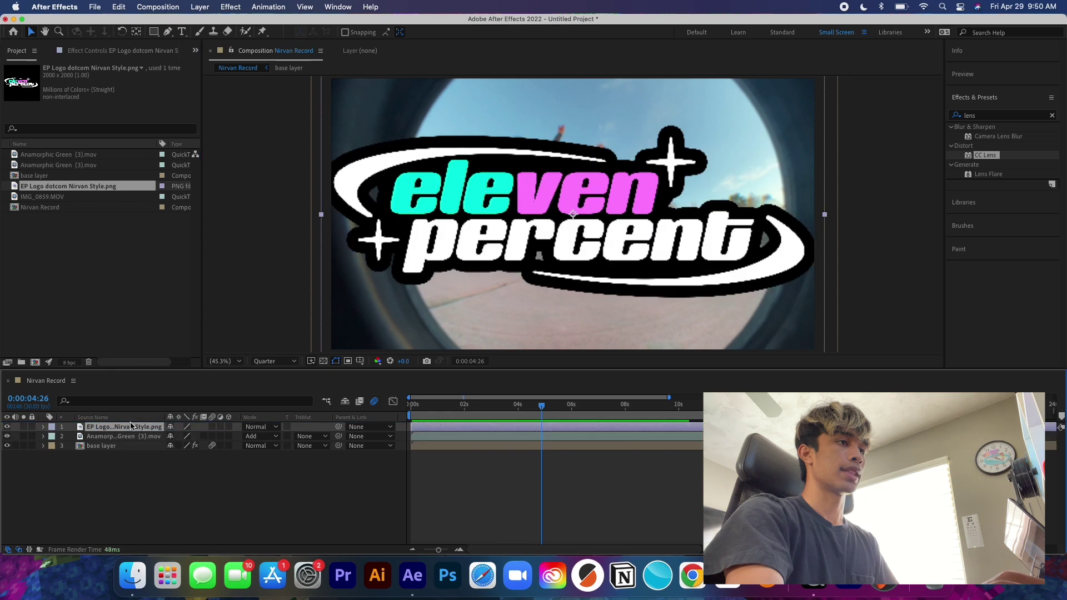
left_click(826, 218)
left_click(456, 429)
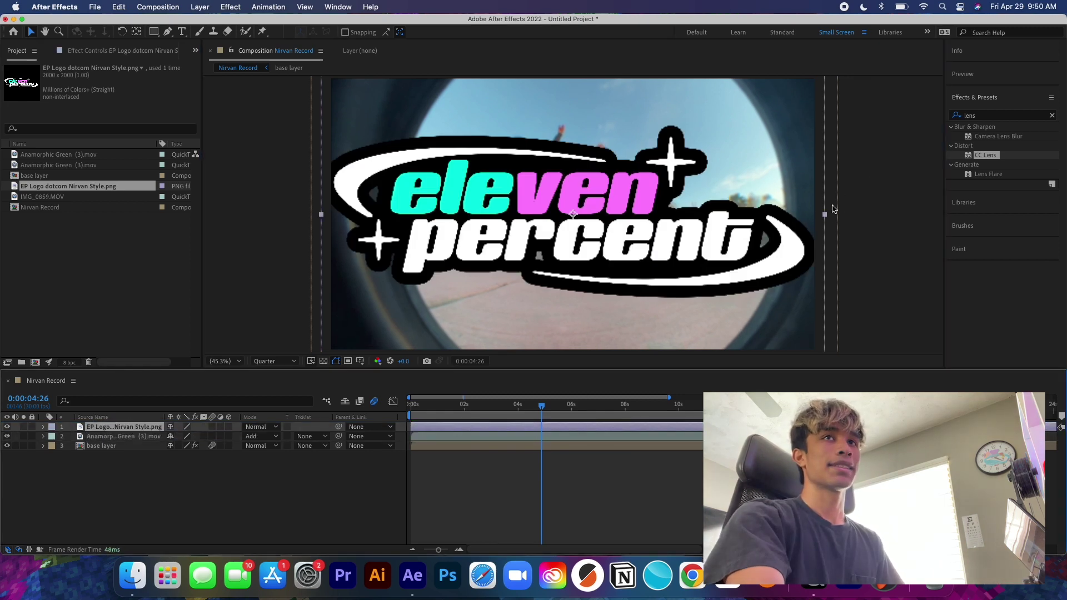
left_click_drag(832, 218, 660, 240)
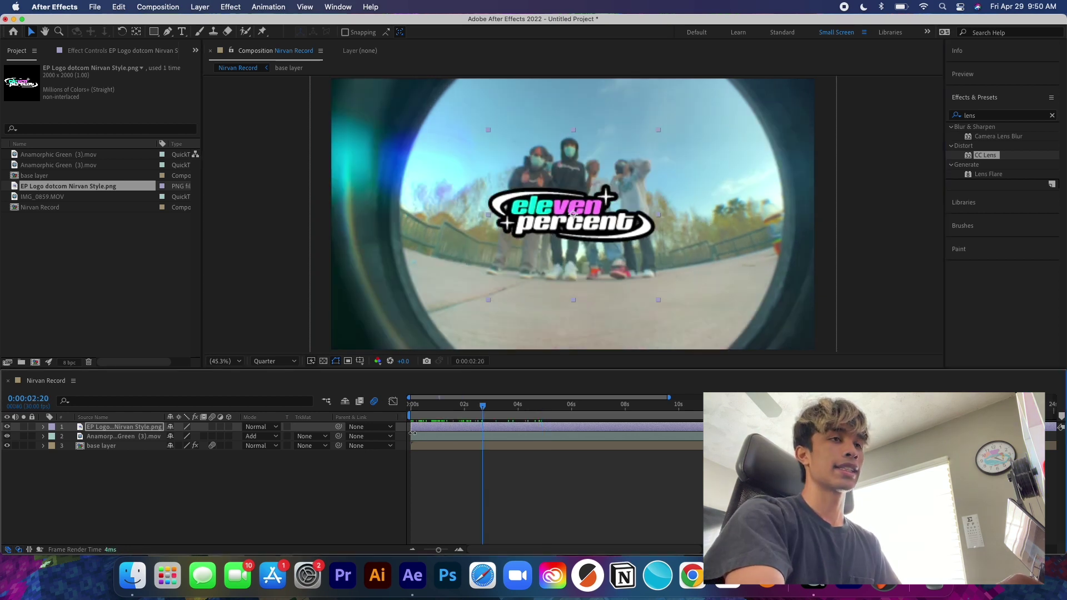
Step: Trim the logo layer to start at about 0:00:04:10 and apply the Gaussian Blur (Legacy) effect to it
mouse_move(482, 407)
left_mouse_down()
mouse_move(465, 410)
mouse_move(488, 412)
mouse_move(468, 419)
left_mouse_up()
key("space")
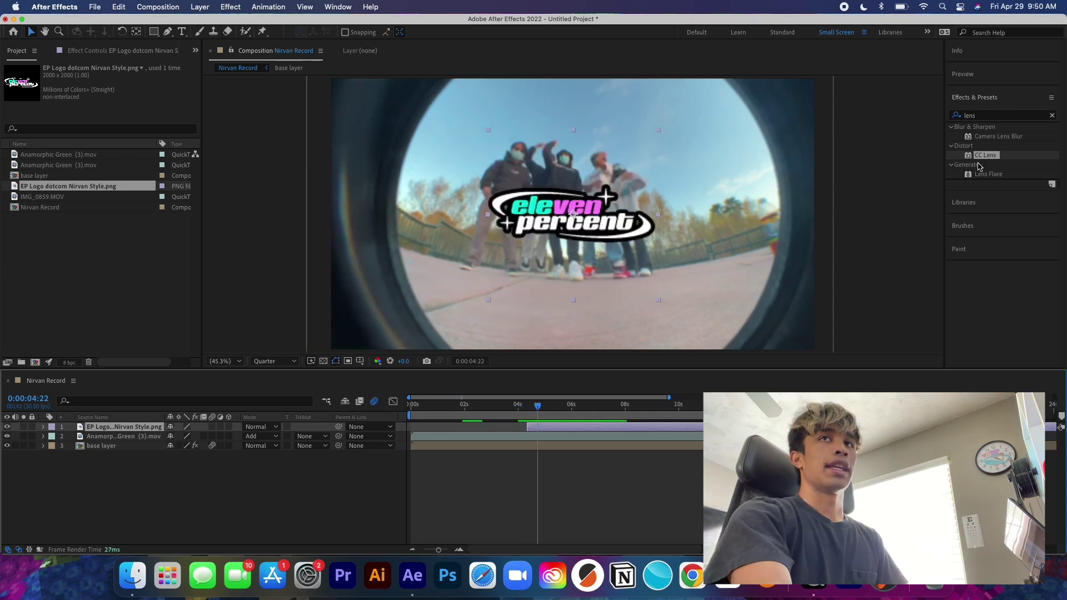
left_click(985, 117)
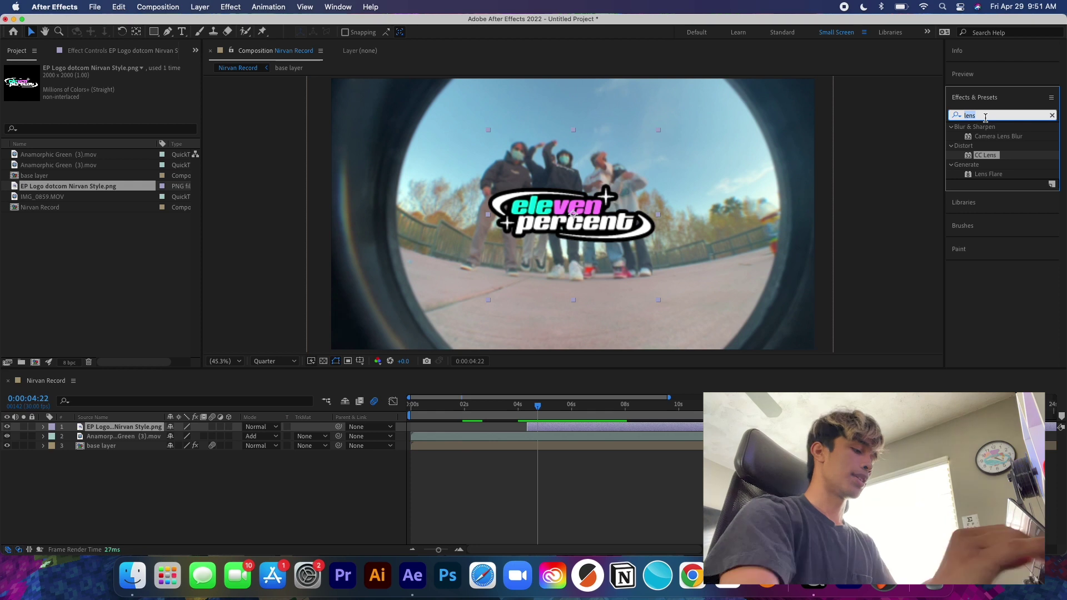
type("gaus")
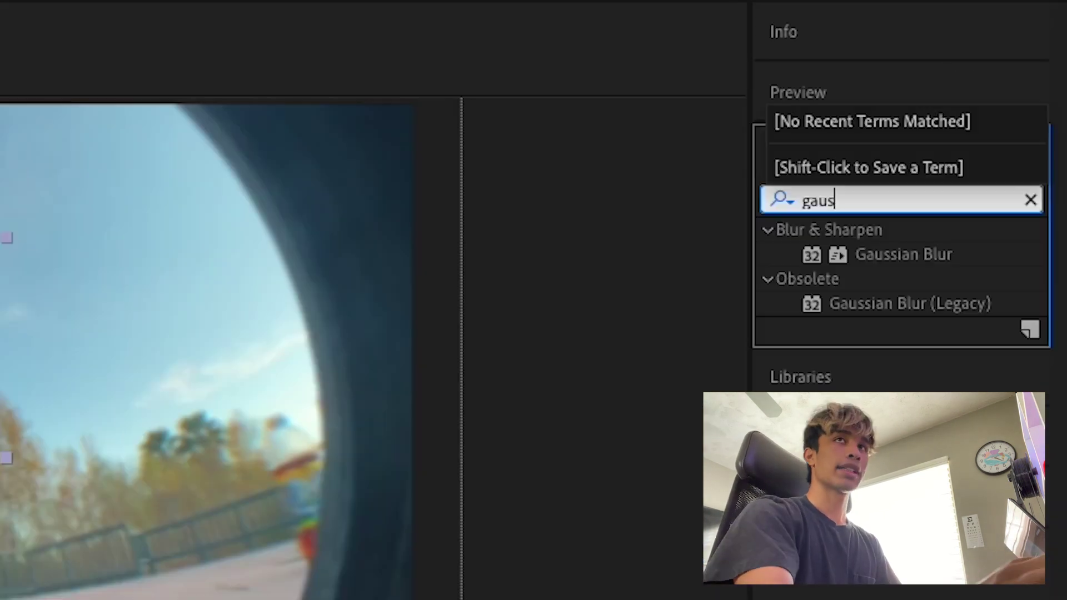
left_click_drag(884, 299, 569, 426)
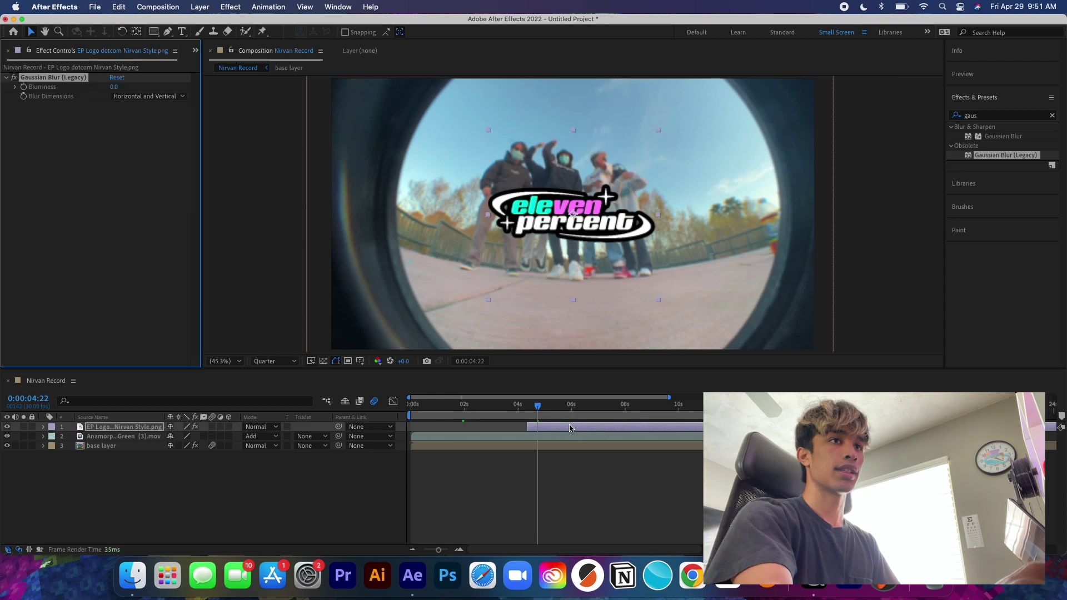
Step: Add a Blurriness keyframe of 0.0 for the logo's Gaussian Blur at 0:00:04:14, a few frames after the layer starts
left_click_drag(534, 410, 526, 407)
left_click_drag(670, 397, 522, 401)
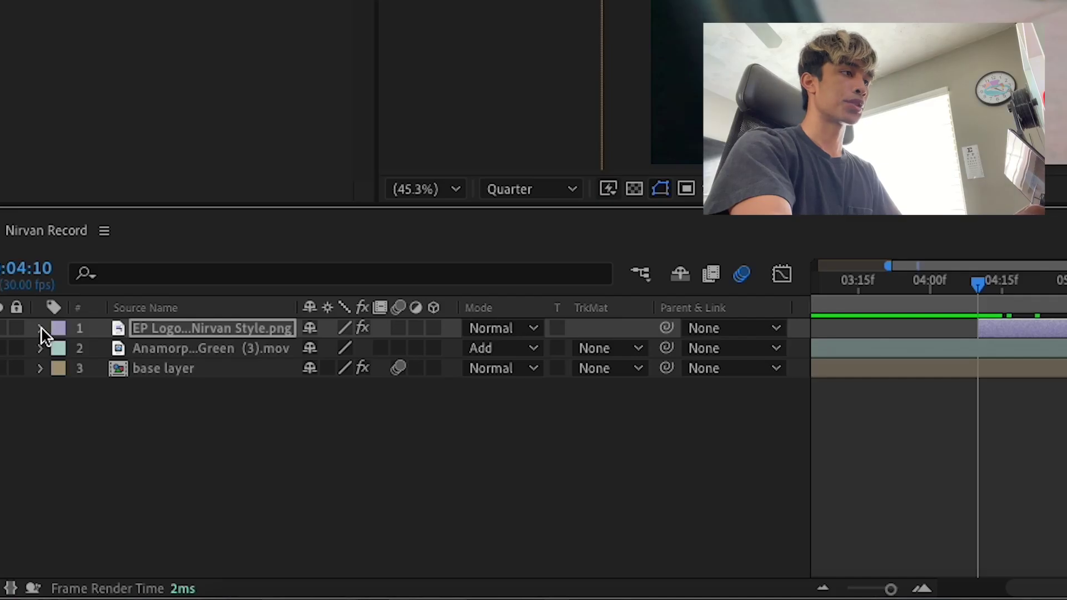
left_click(40, 330)
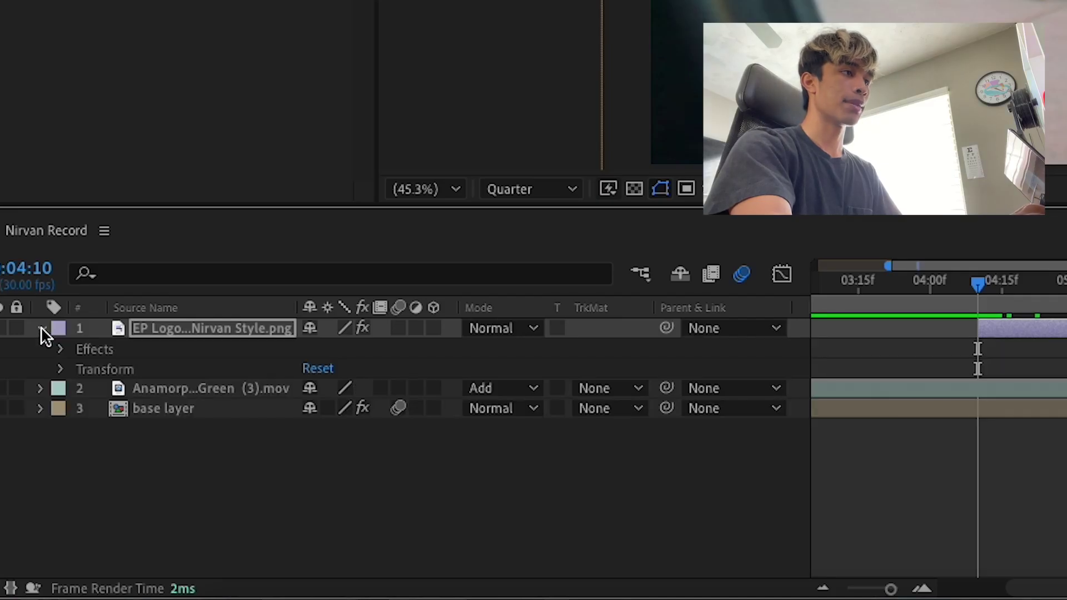
left_click(60, 350)
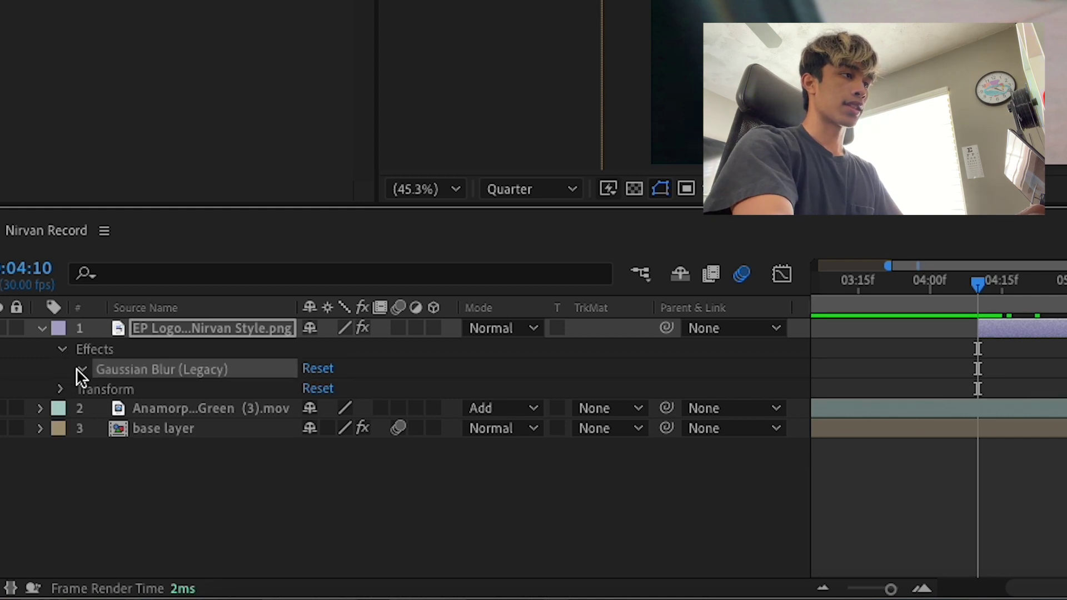
left_click(81, 370)
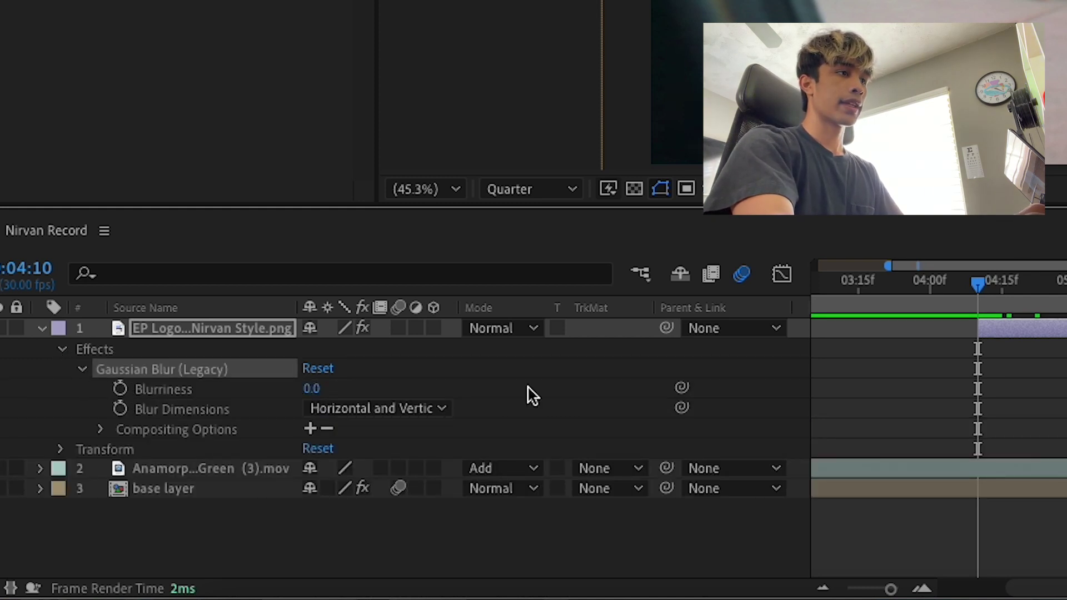
left_click_drag(981, 282, 1000, 290)
left_click(120, 388)
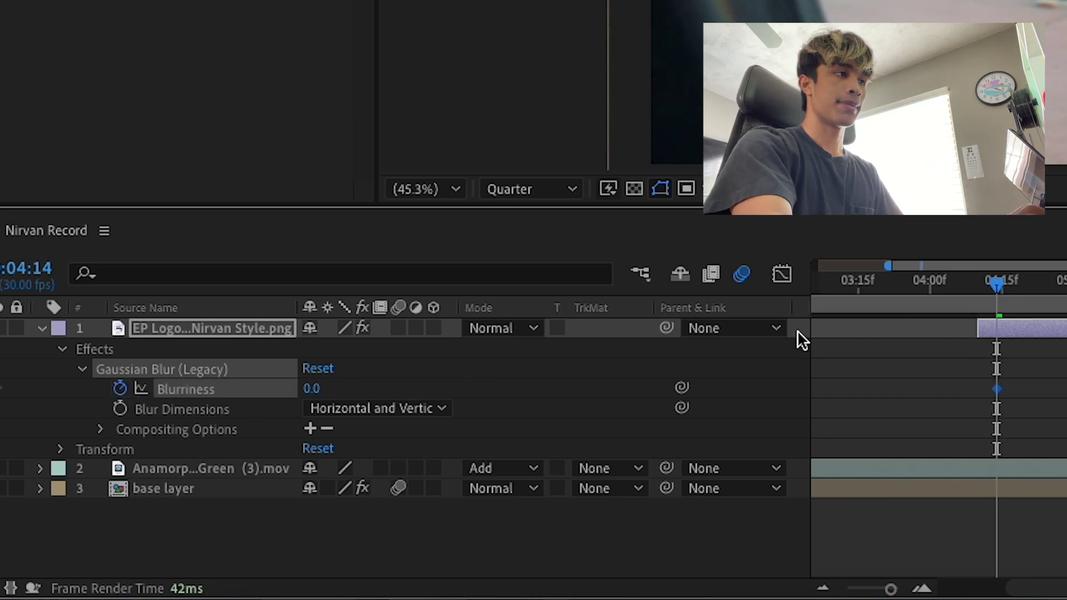
Step: Keyframe the logo's Blurriness at 236.1 at 0:00:04:10 and set Blur Dimensions to Horizontal
left_click_drag(1002, 285, 979, 298)
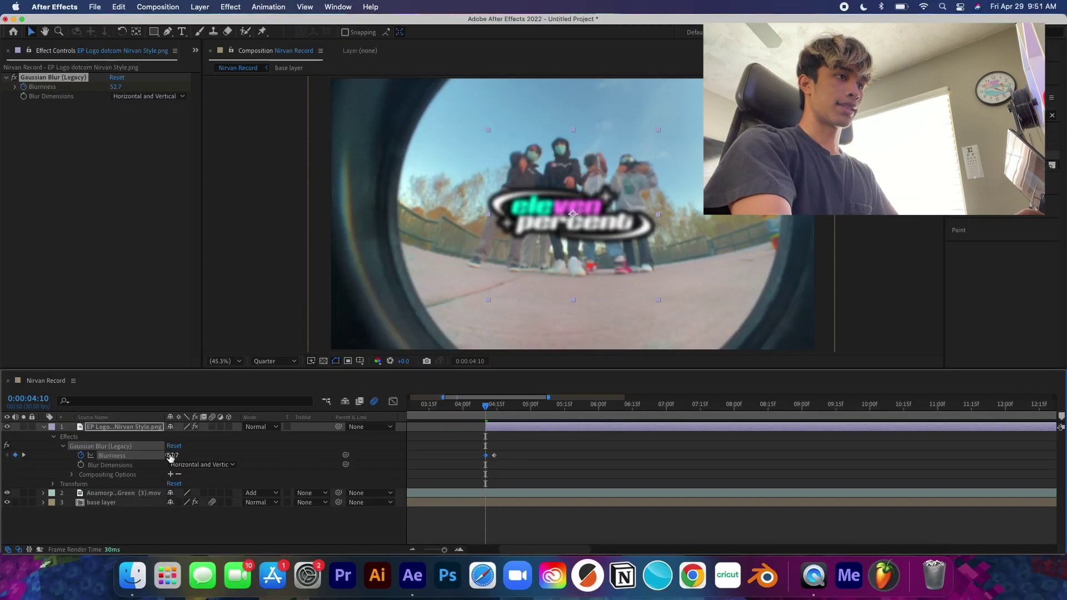
left_click_drag(312, 390, 897, 381)
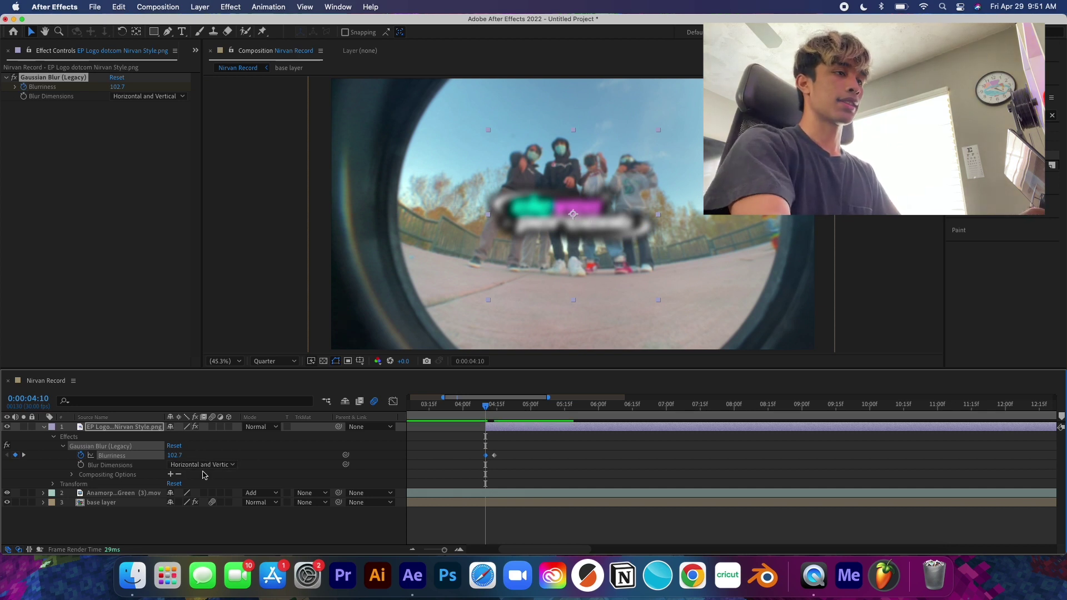
left_click(206, 465)
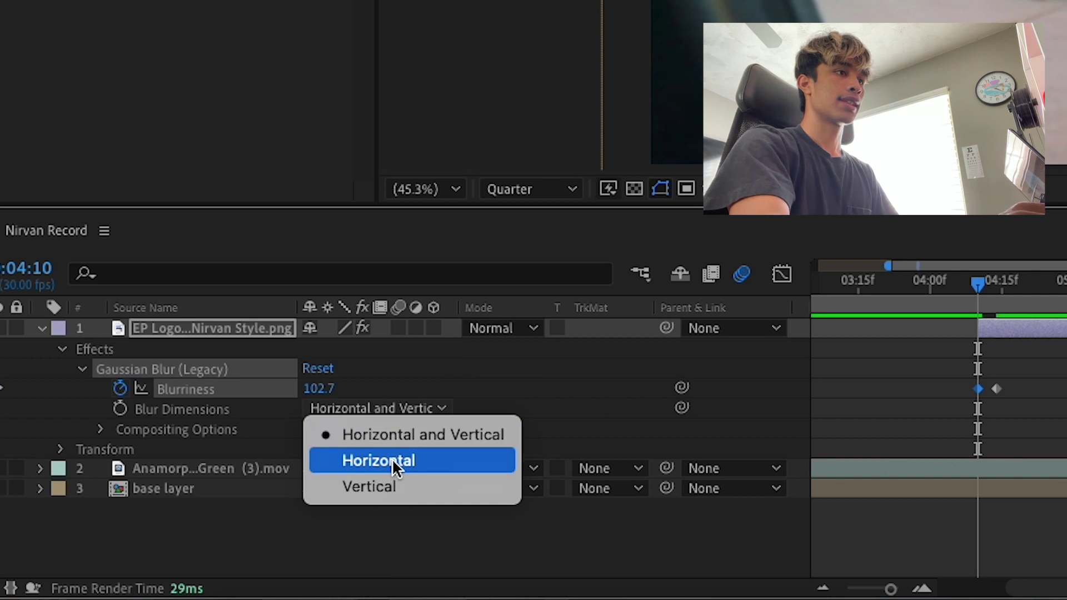
left_click(392, 459)
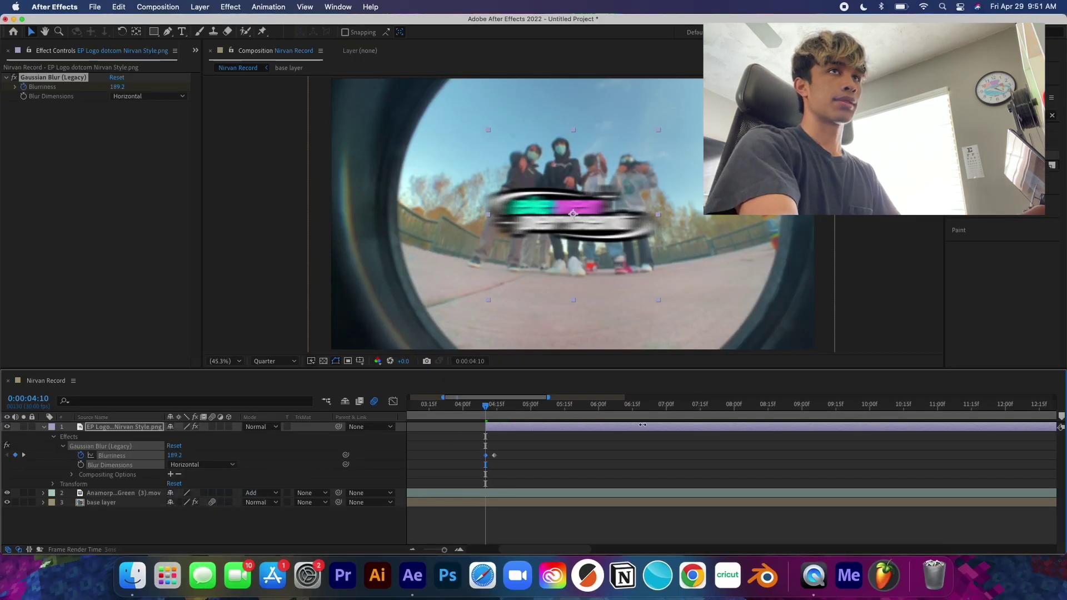
left_click_drag(864, 413, 869, 413)
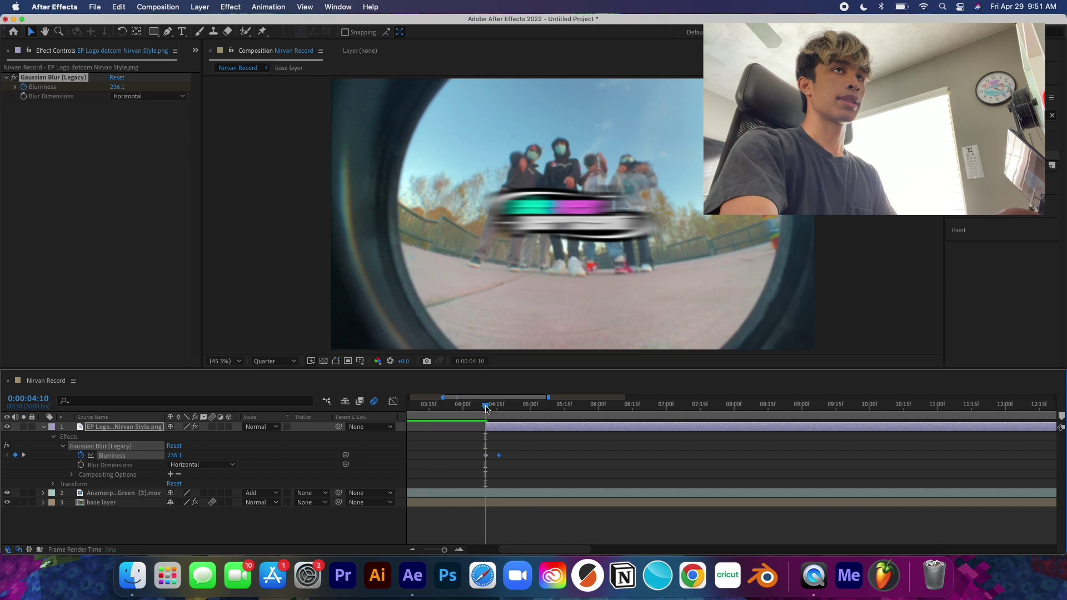
Step: Preview the logo's blur-in and settle its second Blurriness keyframe at about 0:00:04:14
key("space")
left_click_drag(527, 407, 473, 419)
key("space")
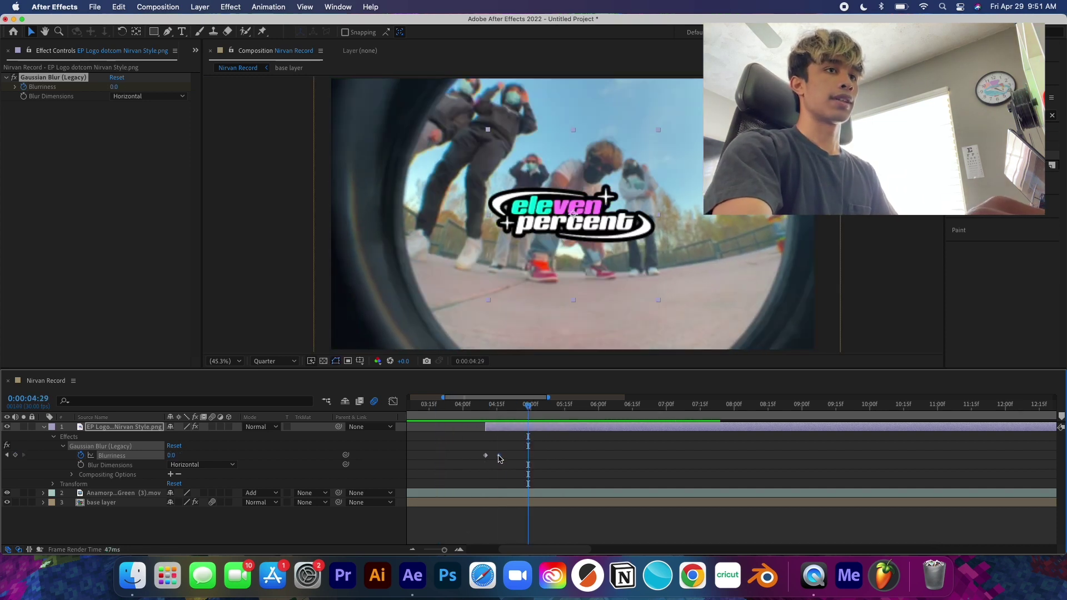
left_click_drag(528, 405, 468, 413)
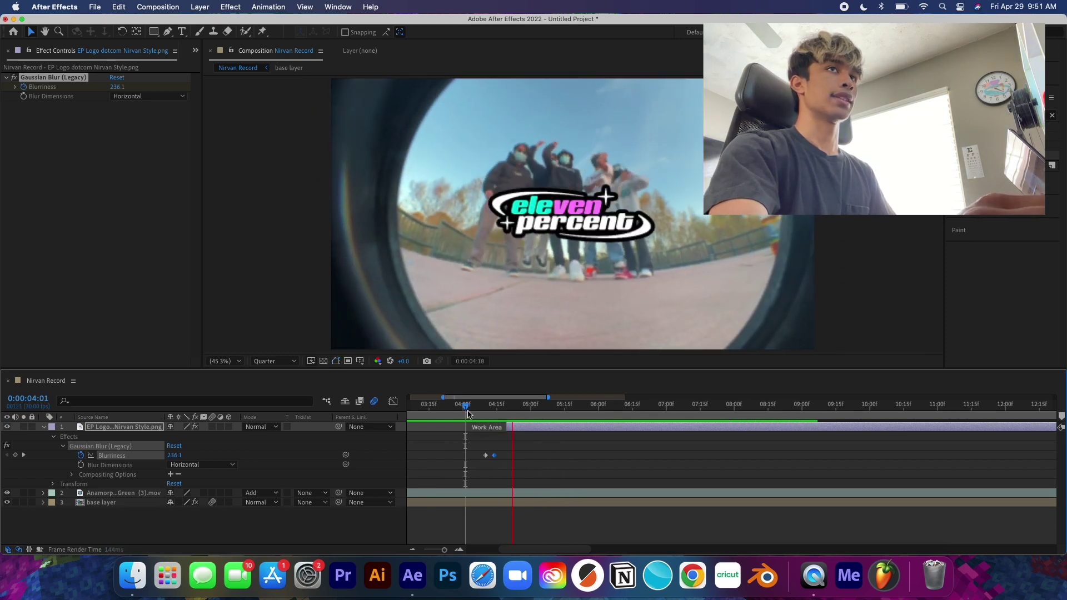
key("space")
Step: Split the logo layer at 0:00:09:26 and delete the part after the split
key("minus")
key("minus")
key("minus")
left_click_drag(464, 405, 517, 411)
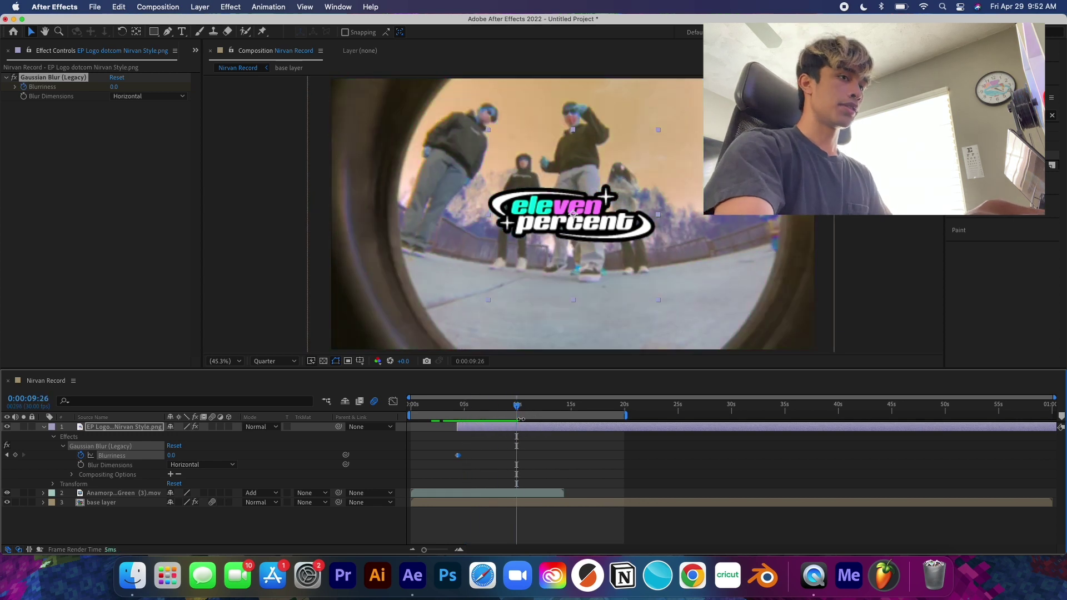
key("super+shift+d")
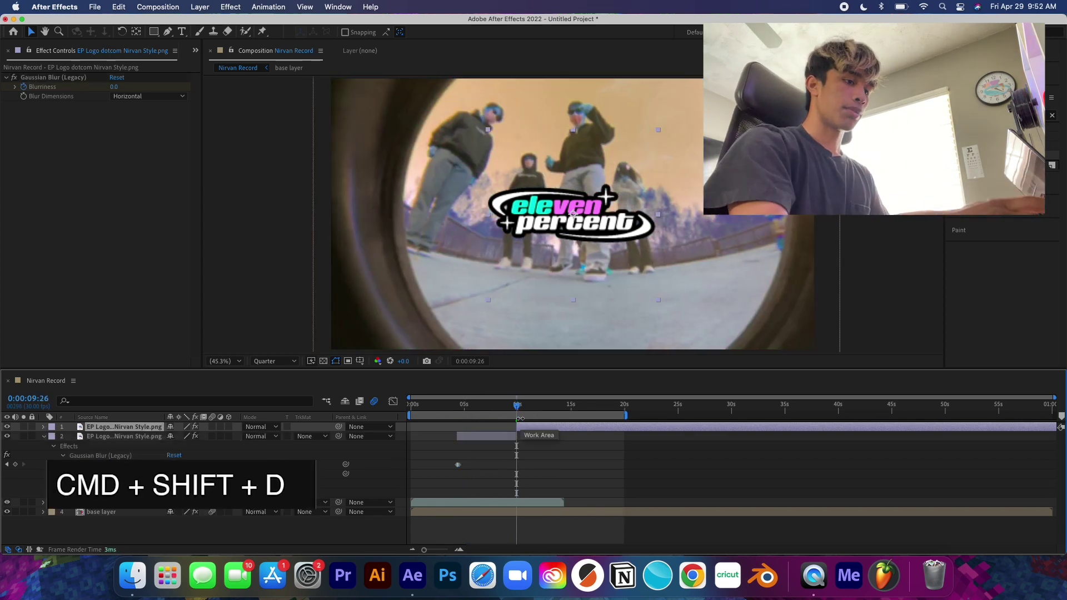
key("Delete")
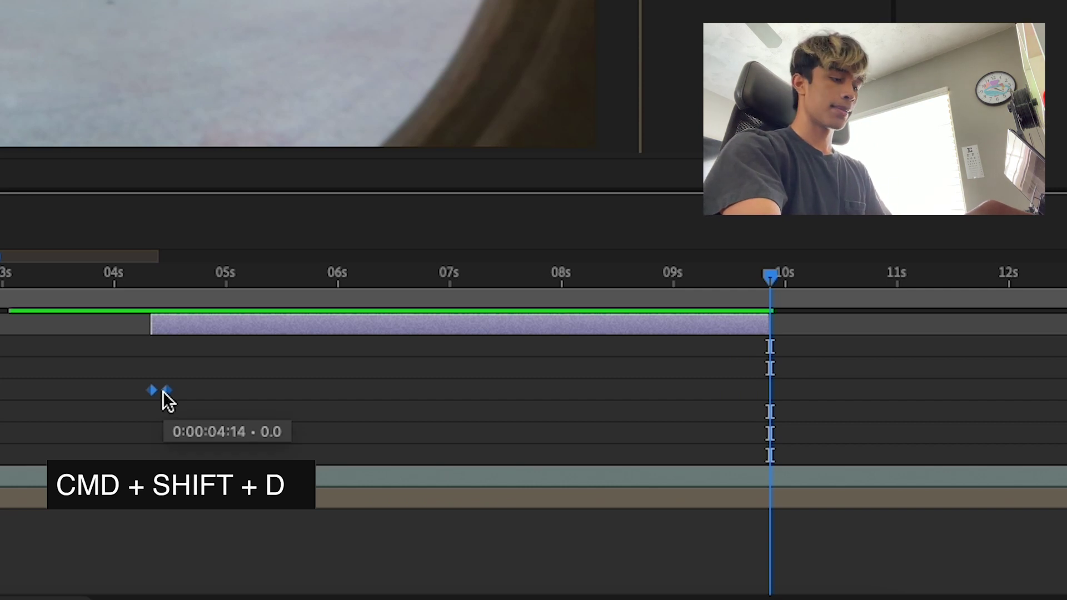
Step: Copy both Blurriness keyframes to 0:00:09:26 and reverse their order so the logo goes from sharp to blurred at its end
key("super+c")
key("super+v")
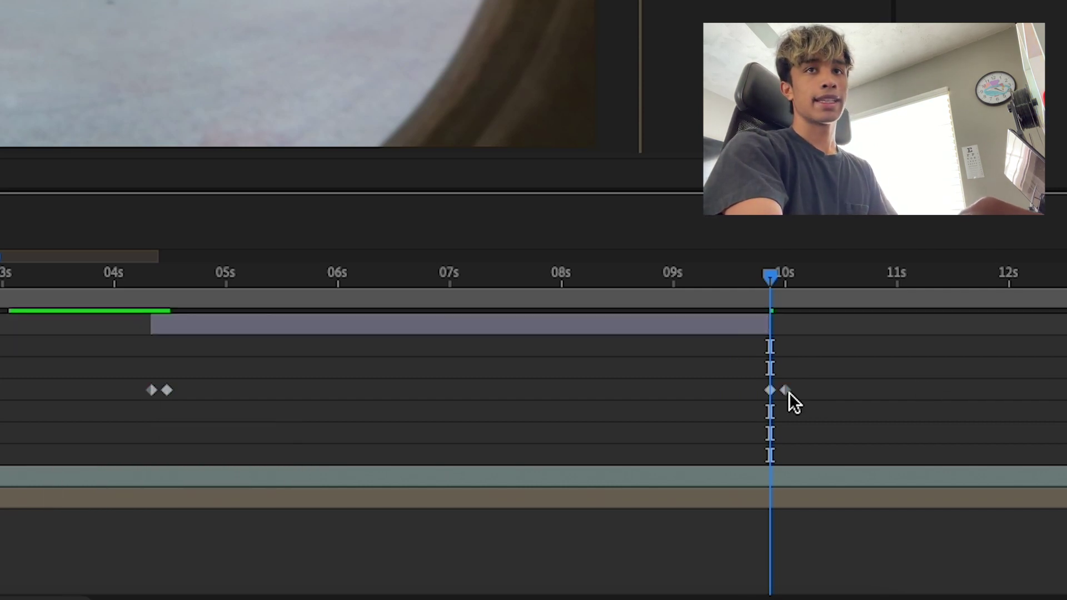
left_click(789, 392)
left_click_drag(789, 392, 757, 396)
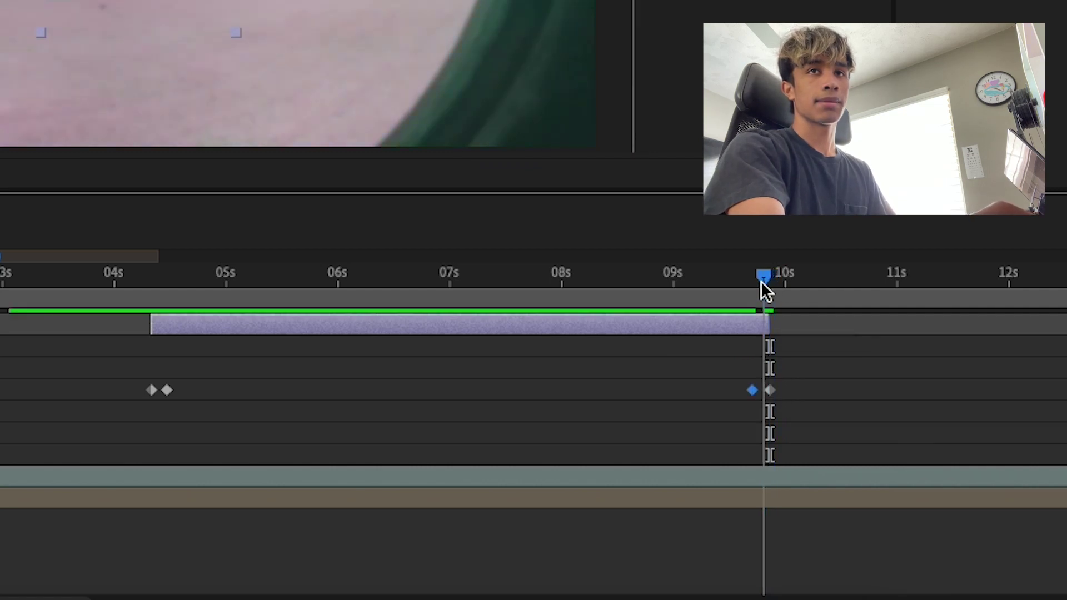
Step: Preview the logo's blur-out, then move the layer's end and its closing blur keyframes earlier, to about 0:00:07:28
left_click_drag(731, 290, 755, 272)
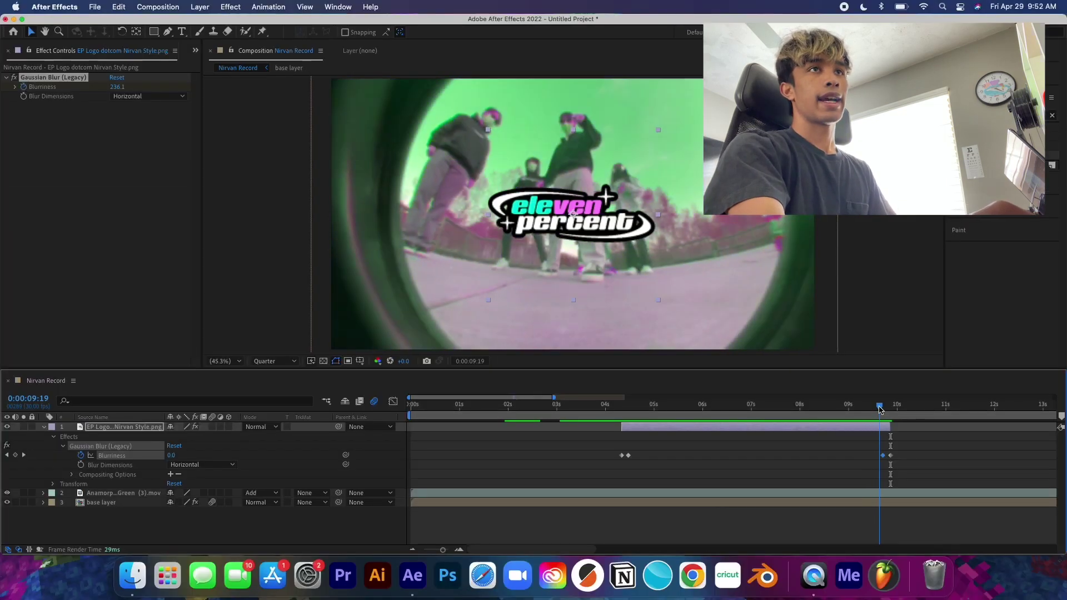
mouse_move(886, 408)
left_mouse_down()
mouse_move(876, 412)
mouse_move(885, 410)
left_mouse_up()
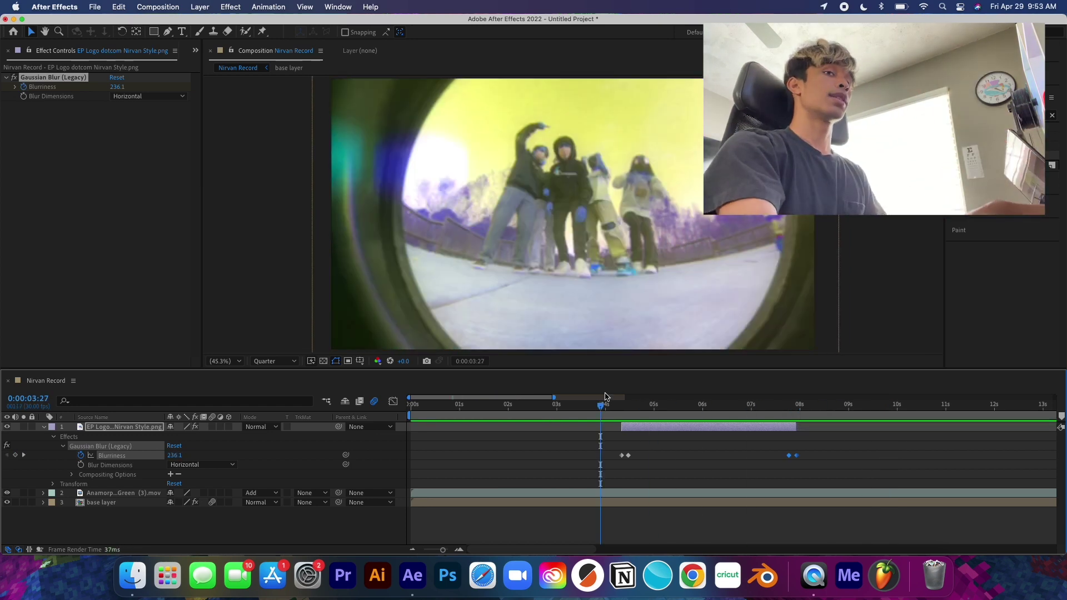
left_click_drag(601, 410, 629, 407)
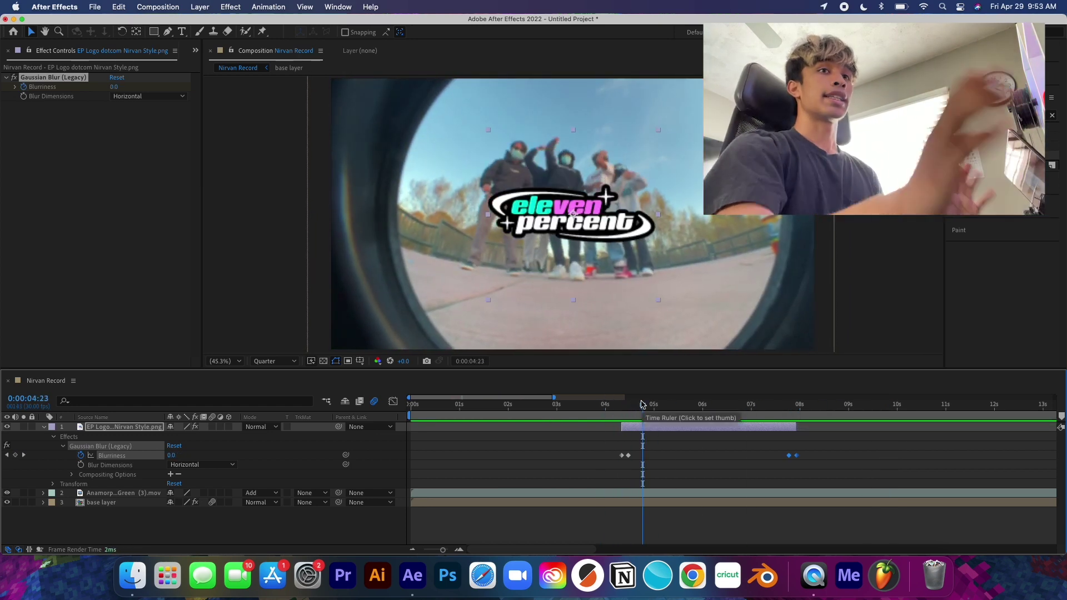